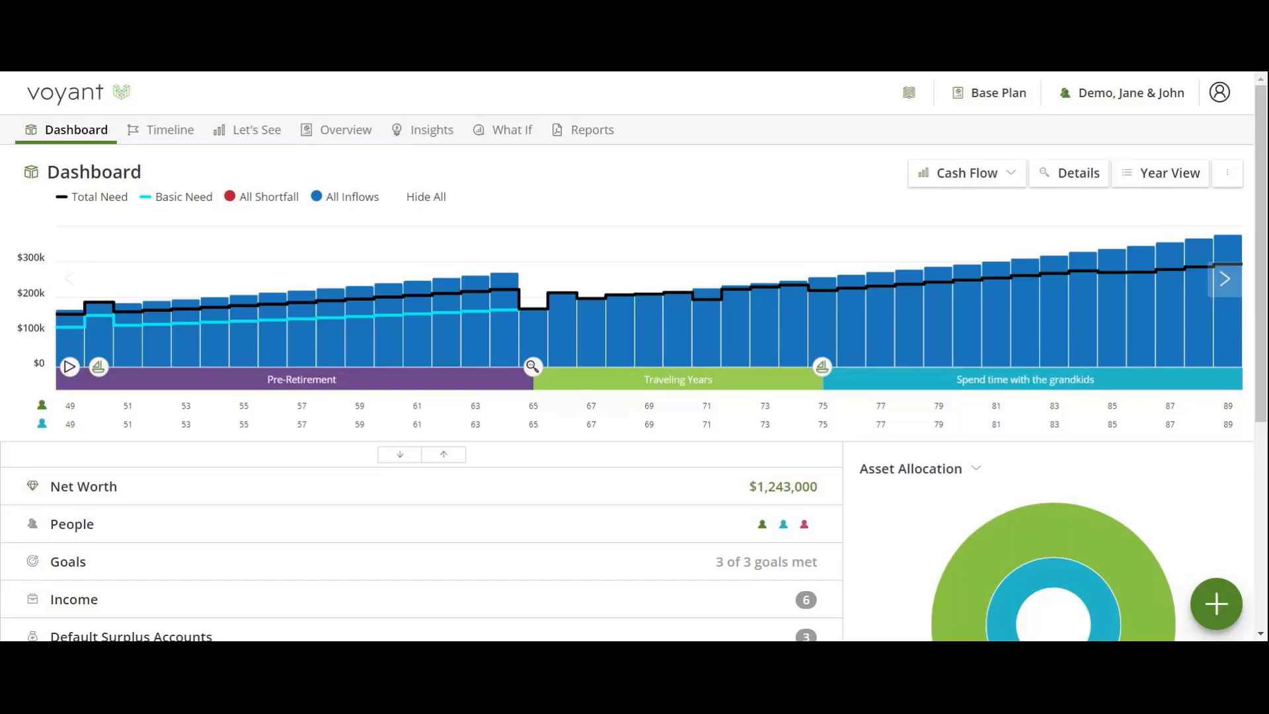
Turn off Show Dashboard Chart in the user preferences and return to the dashboard.
mouse_move(601, 340)
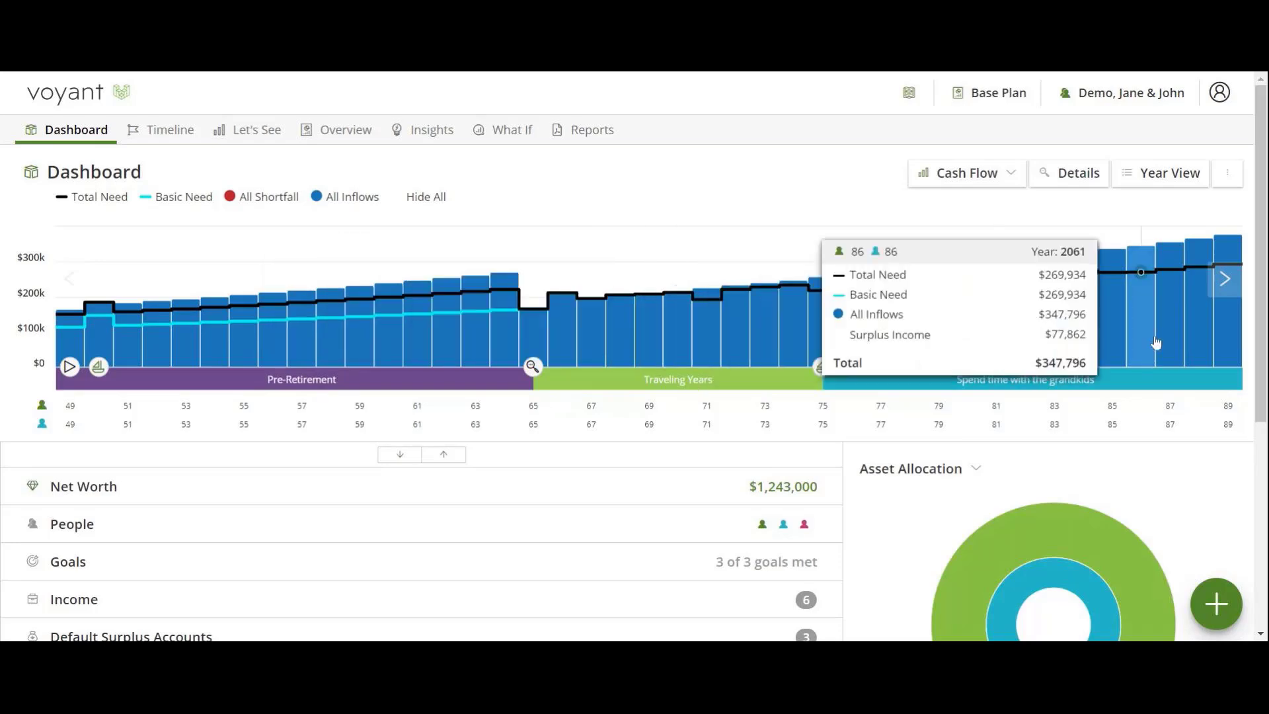
click(1220, 94)
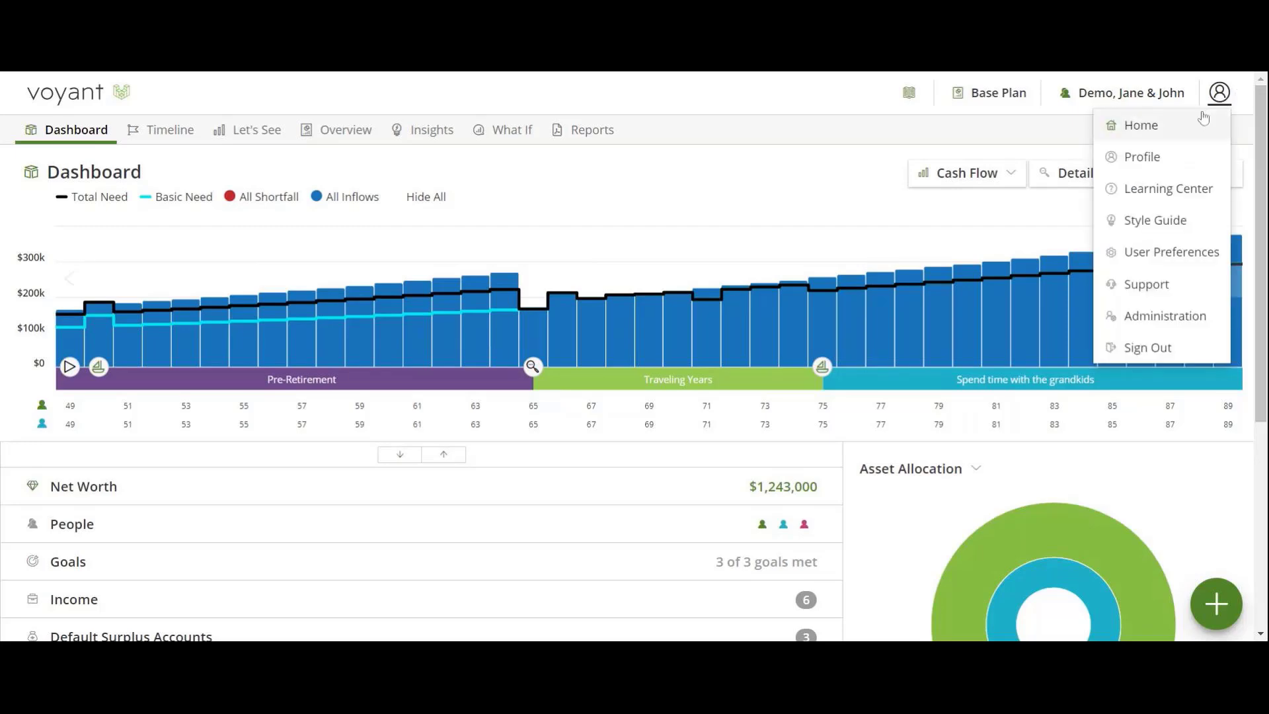
click(1177, 253)
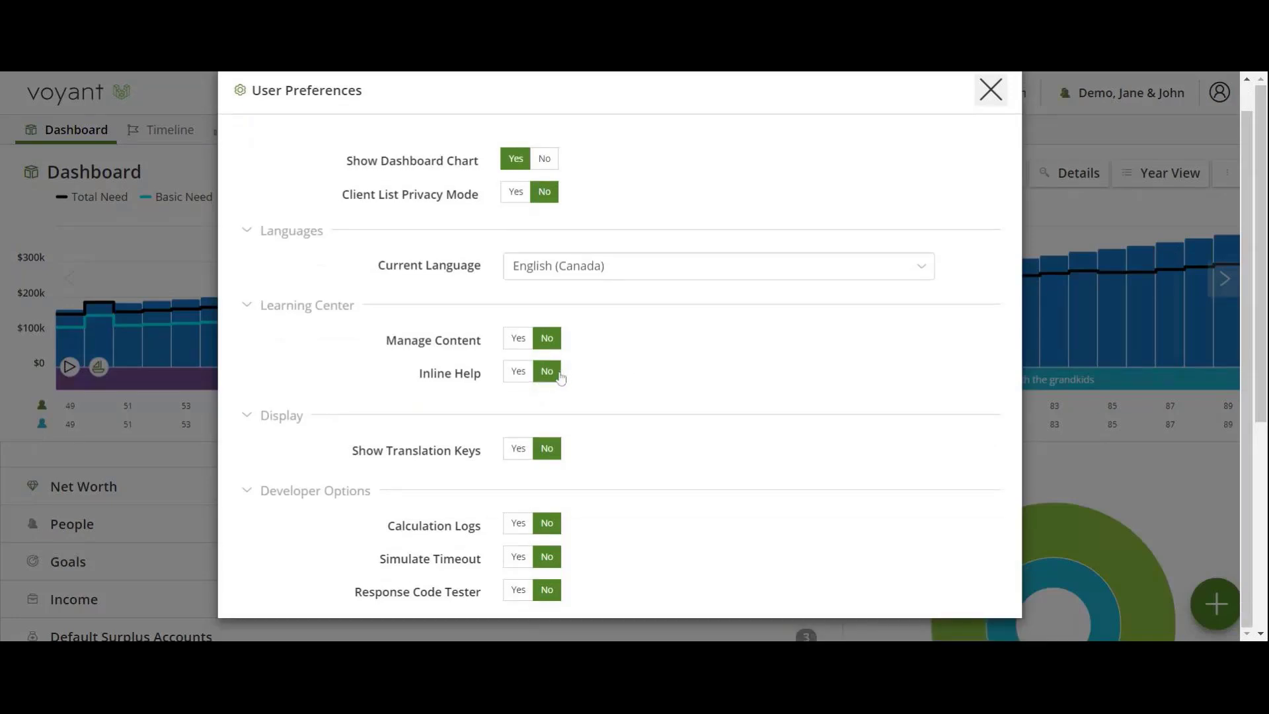
click(542, 165)
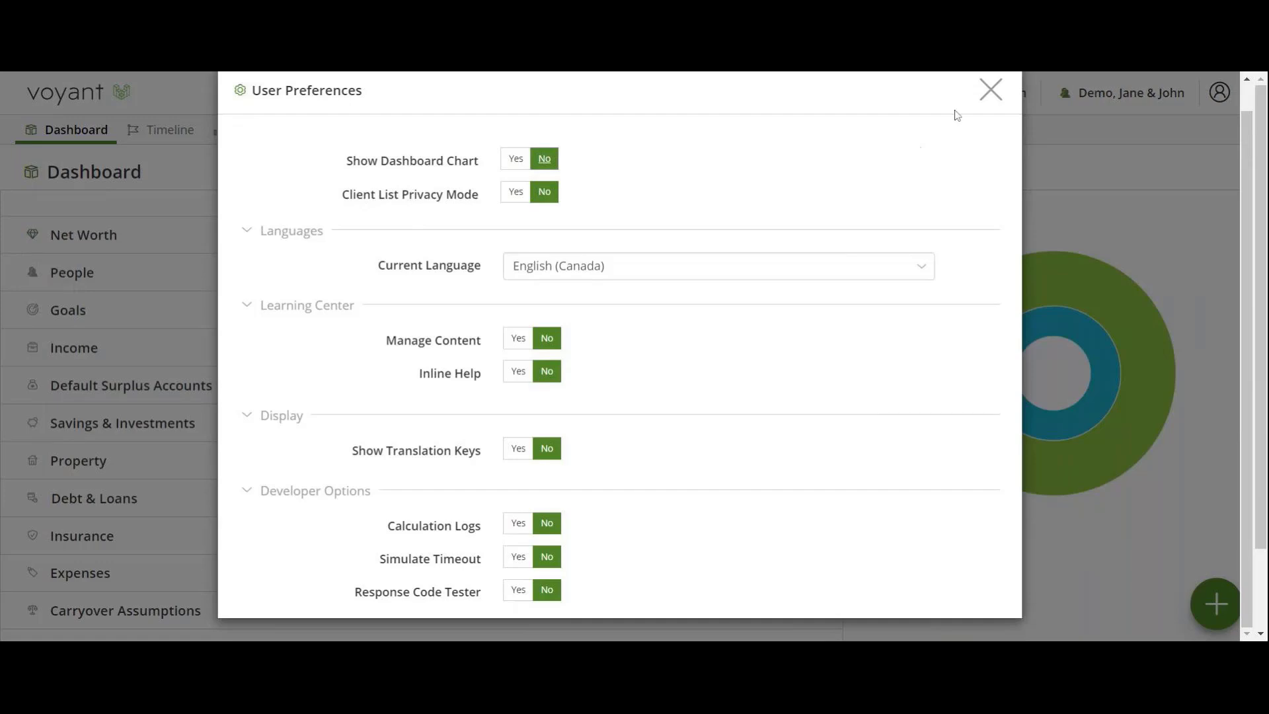
click(989, 89)
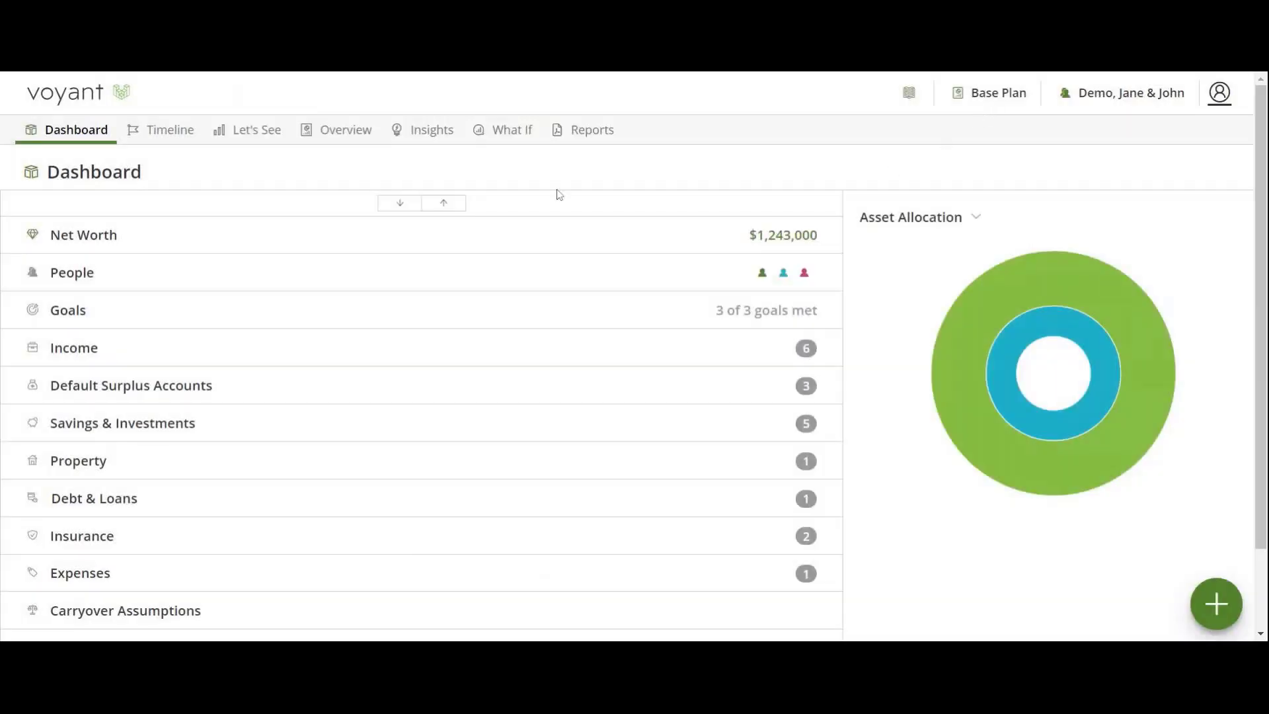
Expand all dashboard sections and review the entries from People through Debt & Loans.
click(400, 204)
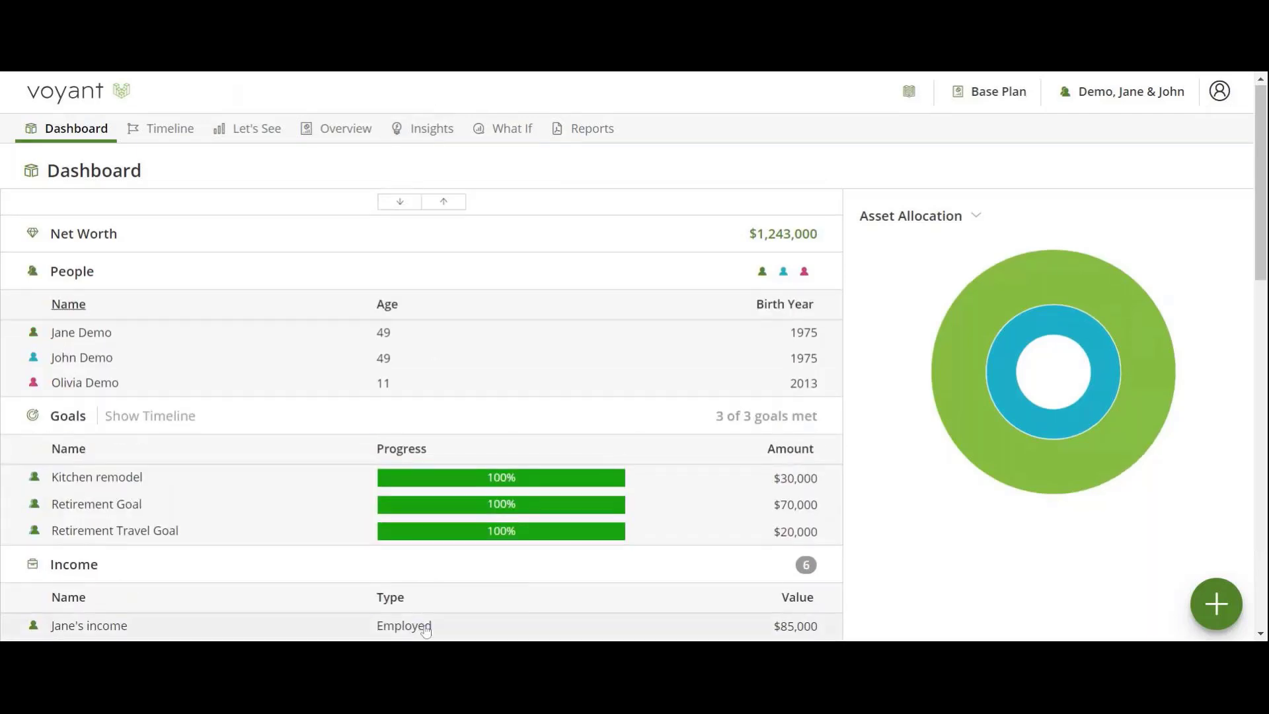
scroll(424, 595, down, 3)
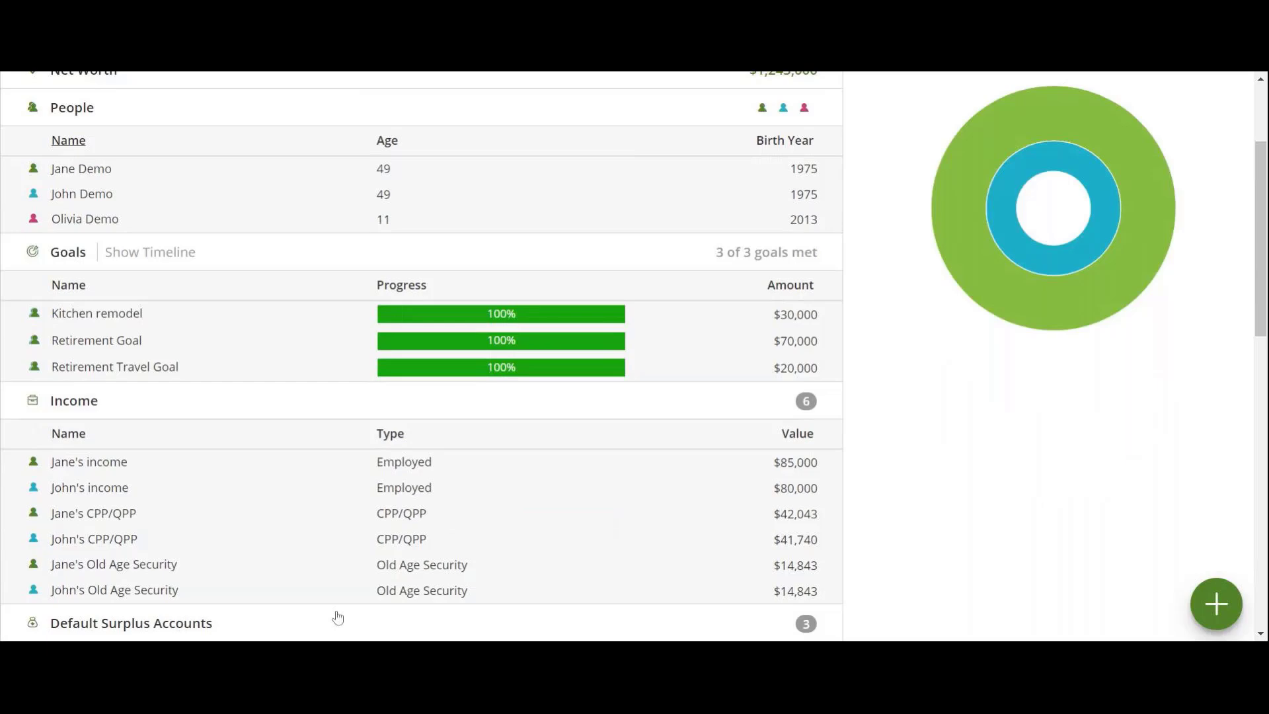
scroll(337, 620, down, 3)
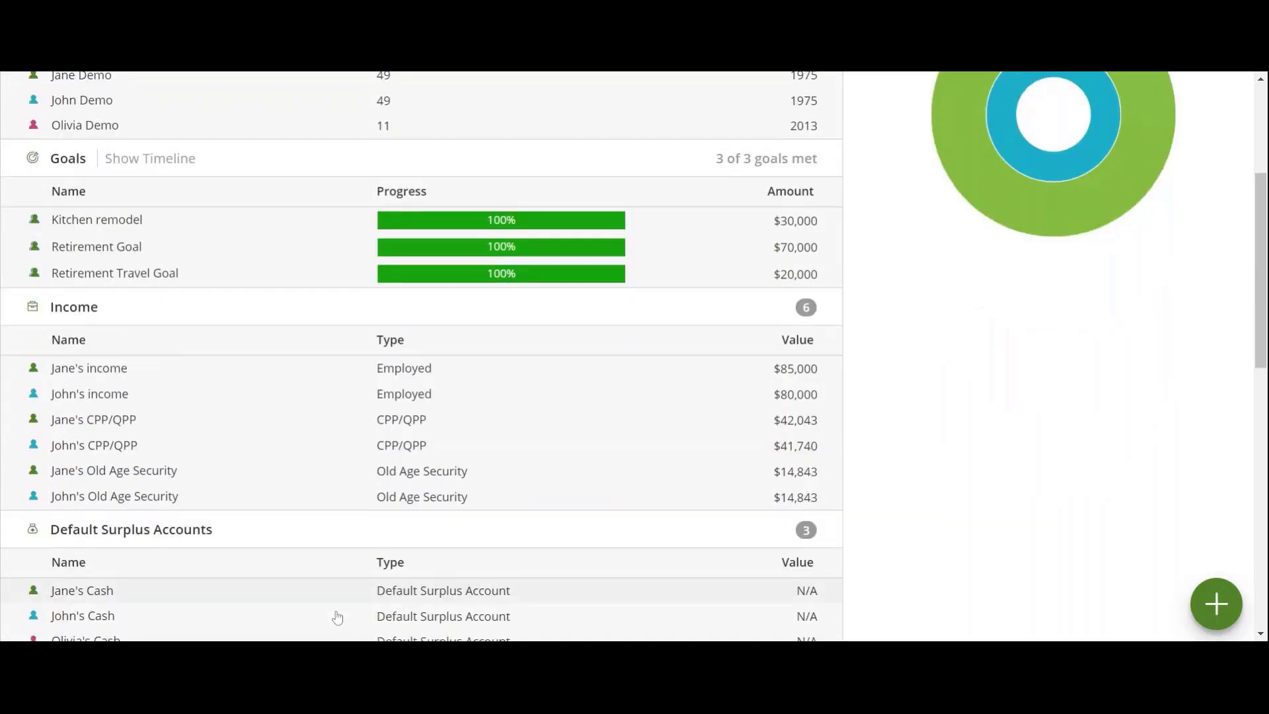
scroll(575, 209, down, 2)
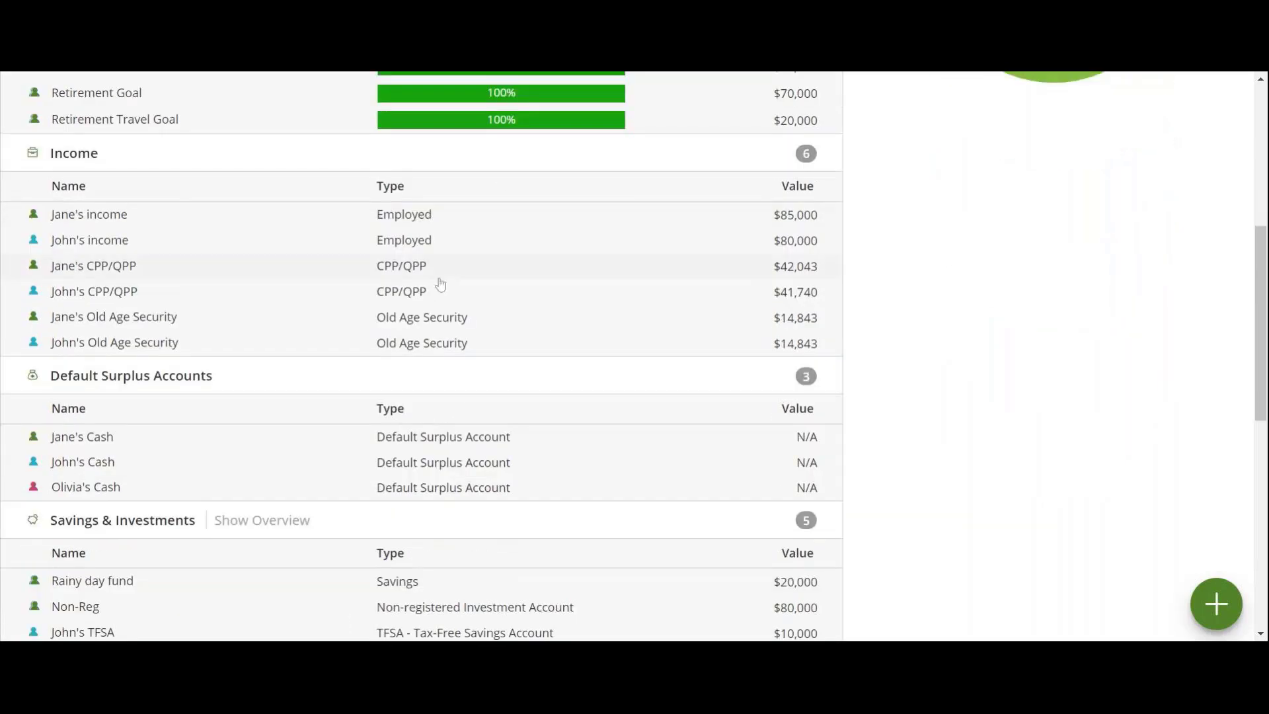
scroll(468, 481, down, 2)
scroll(467, 481, down, 2)
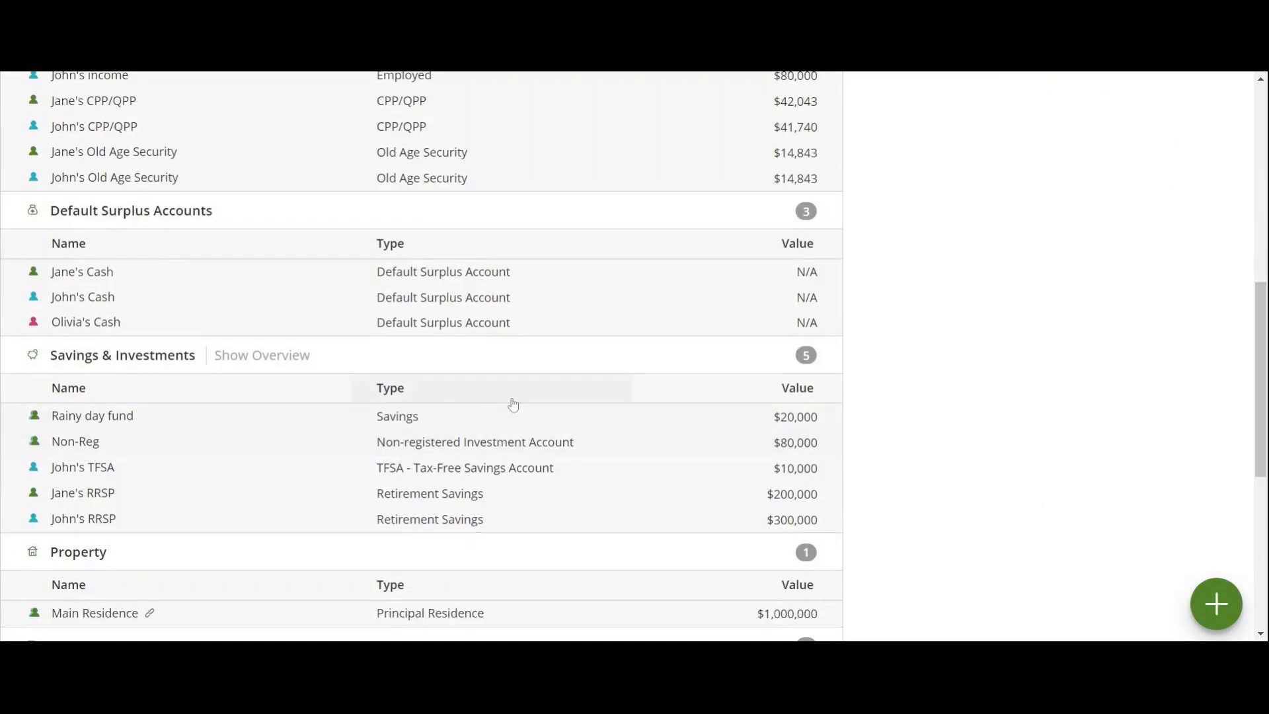
scroll(577, 549, down, 2)
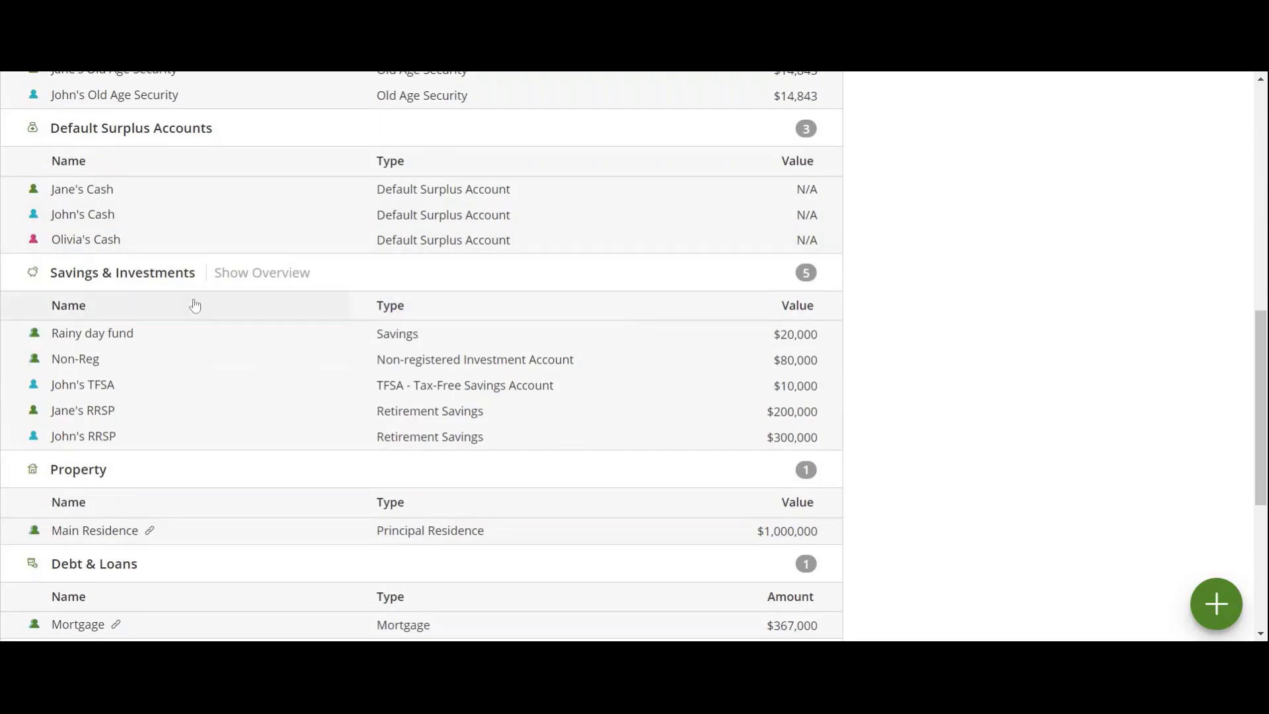
Show the Savings & Investments overview and examine its accounts and allocation chart.
click(286, 276)
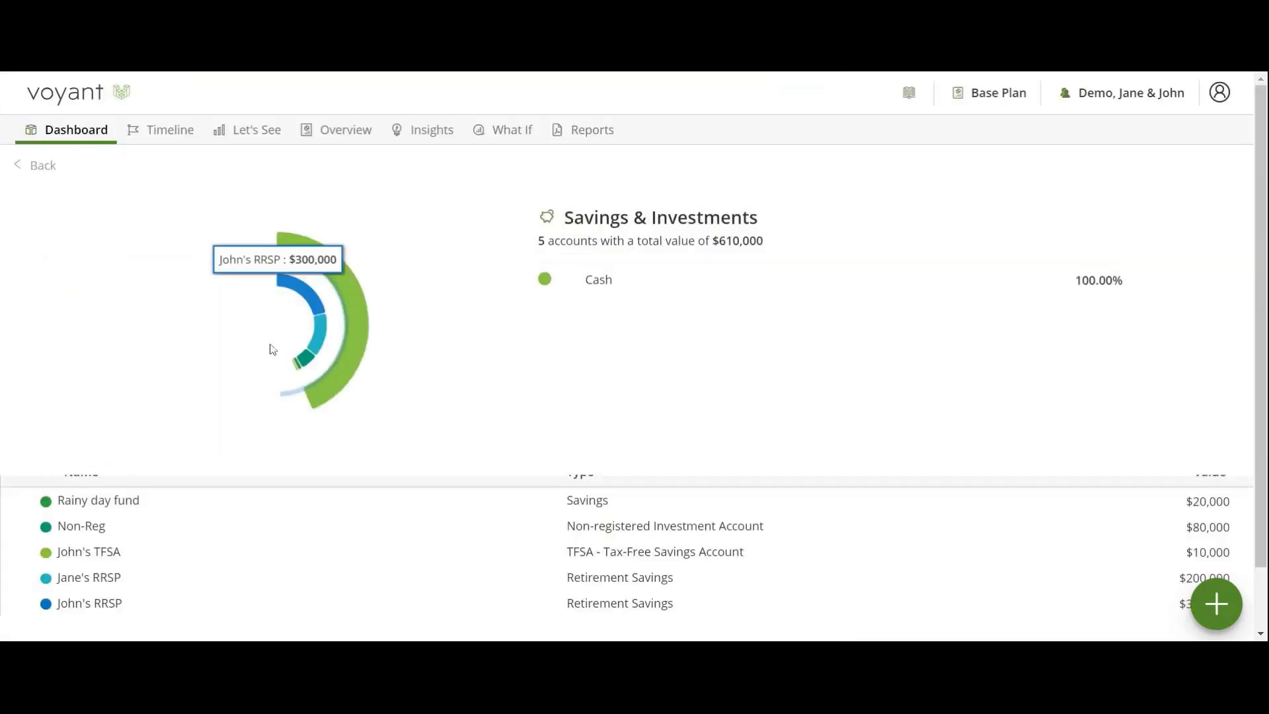
scroll(671, 462, down, 1)
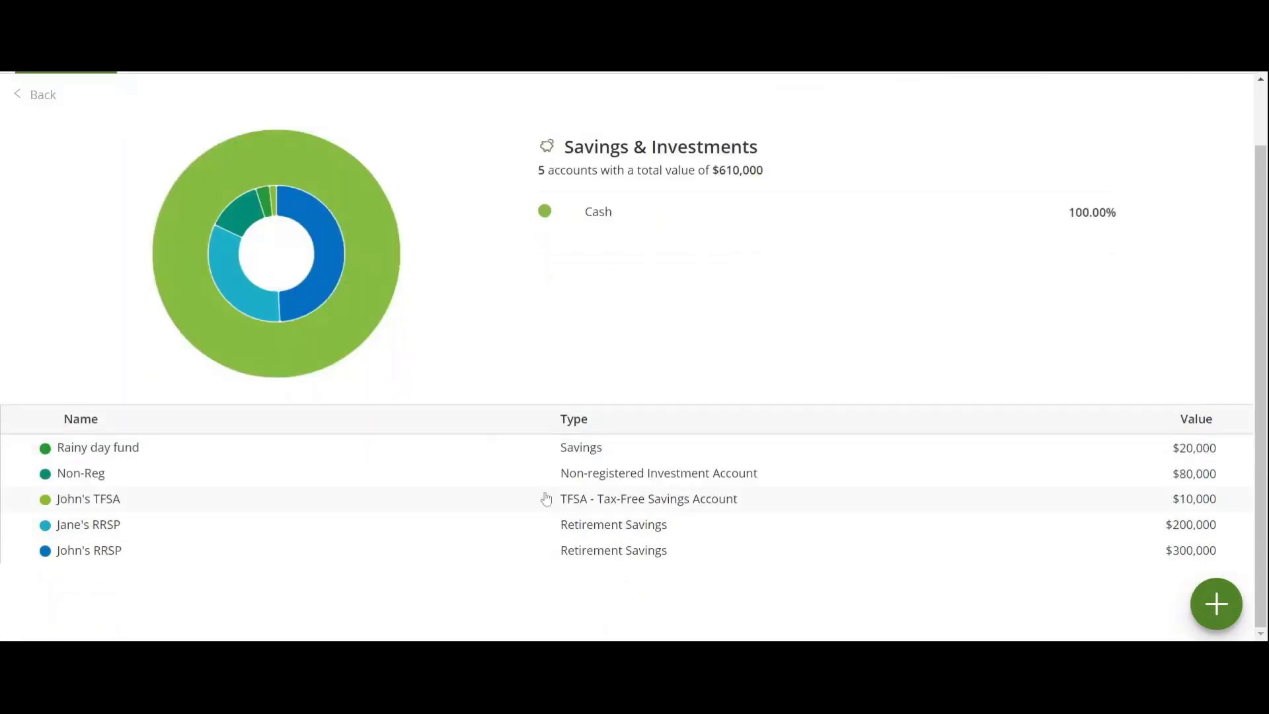
mouse_move(201, 245)
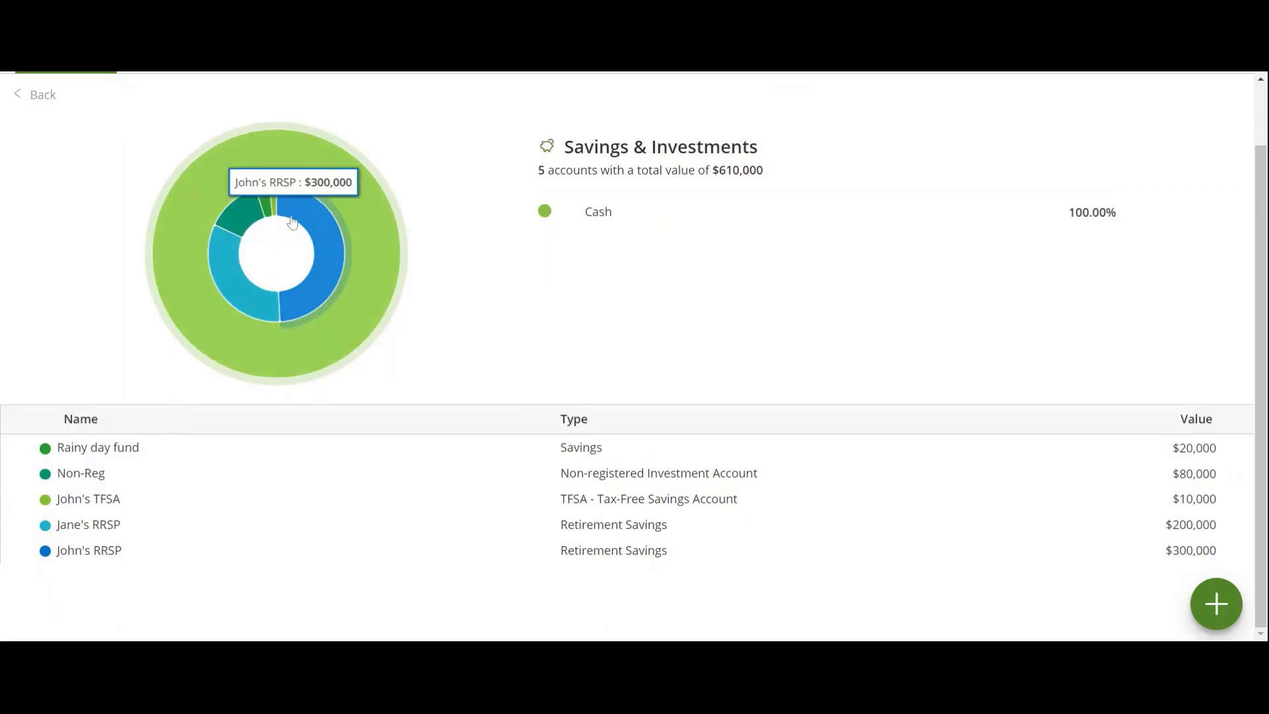
Open the Rainy day fund account, inspect its balance, growth and contribution fields, and close it.
click(133, 448)
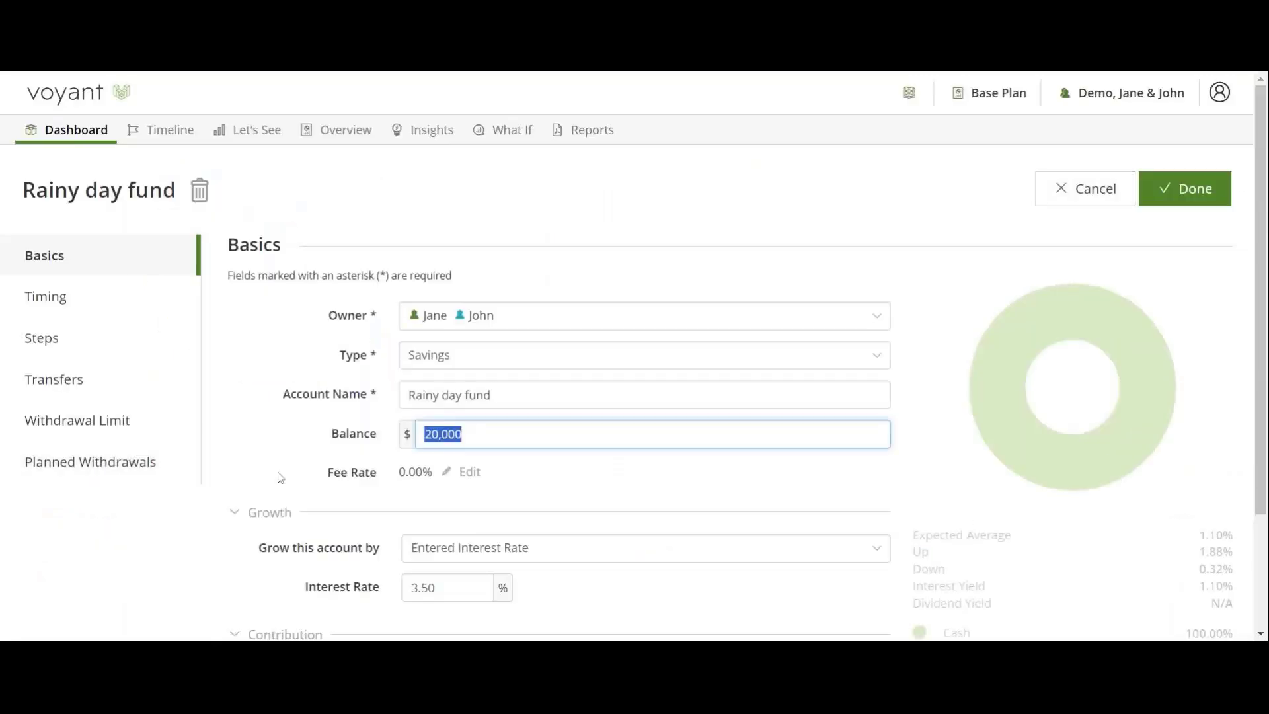
scroll(409, 476, down, 2)
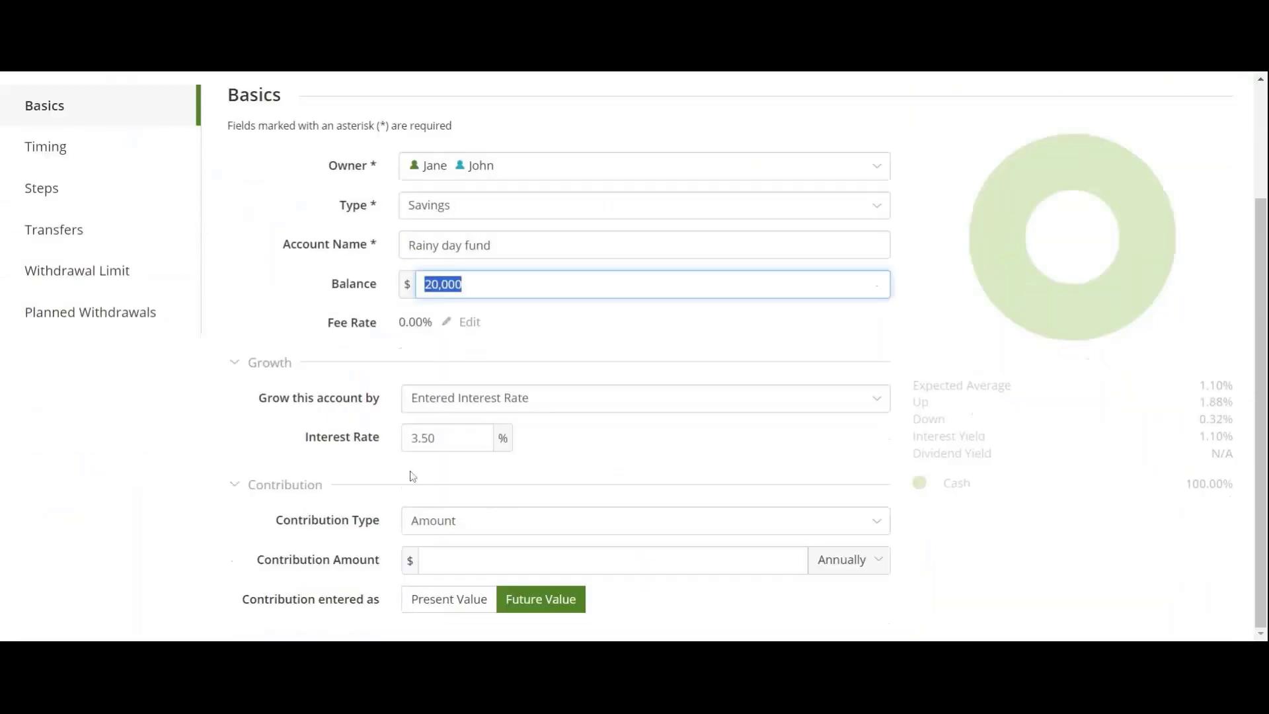
click(443, 560)
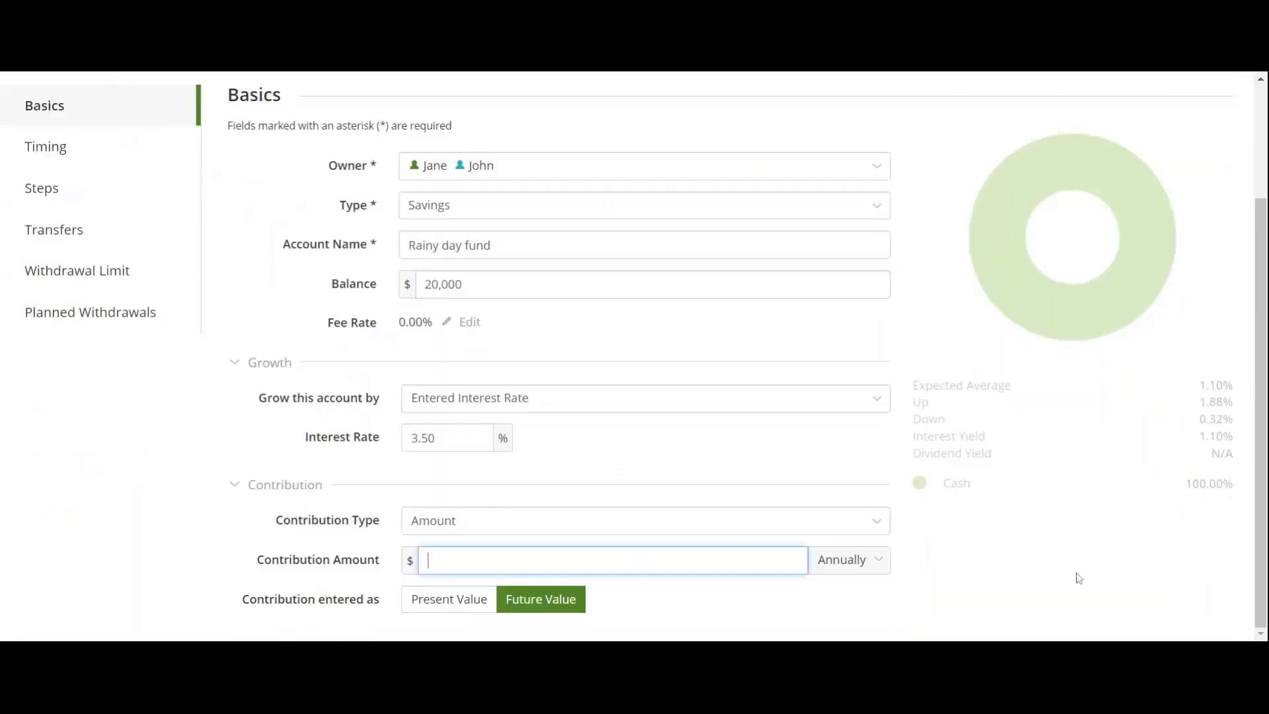
scroll(1071, 573, up, 2)
click(1189, 197)
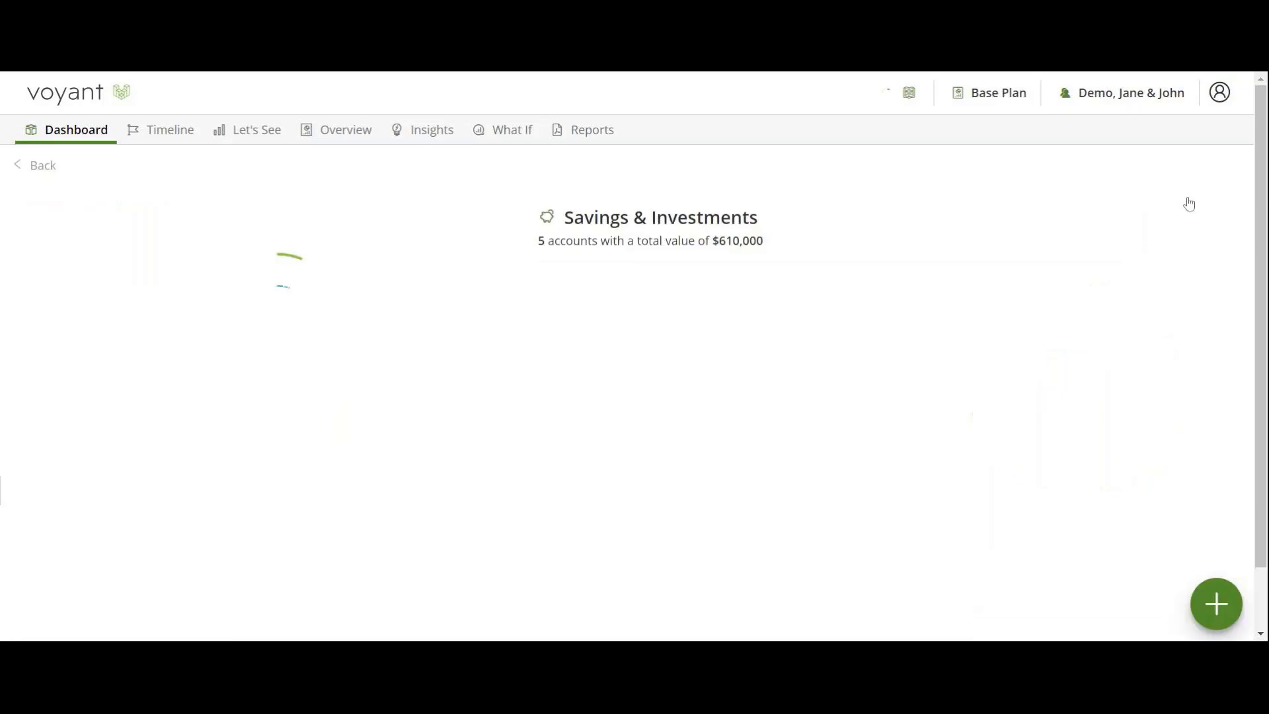
Return to the dashboard and review the remaining sections down to Plan Settings.
click(44, 166)
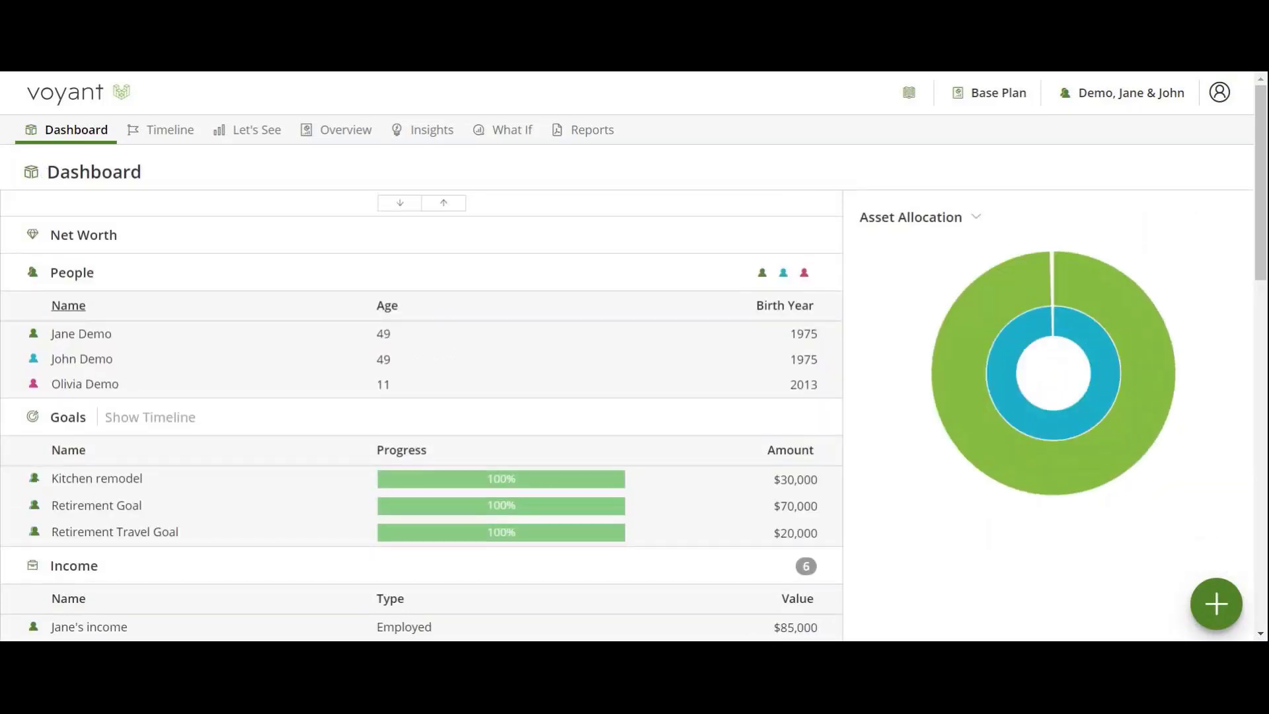
scroll(420, 361, down, 8)
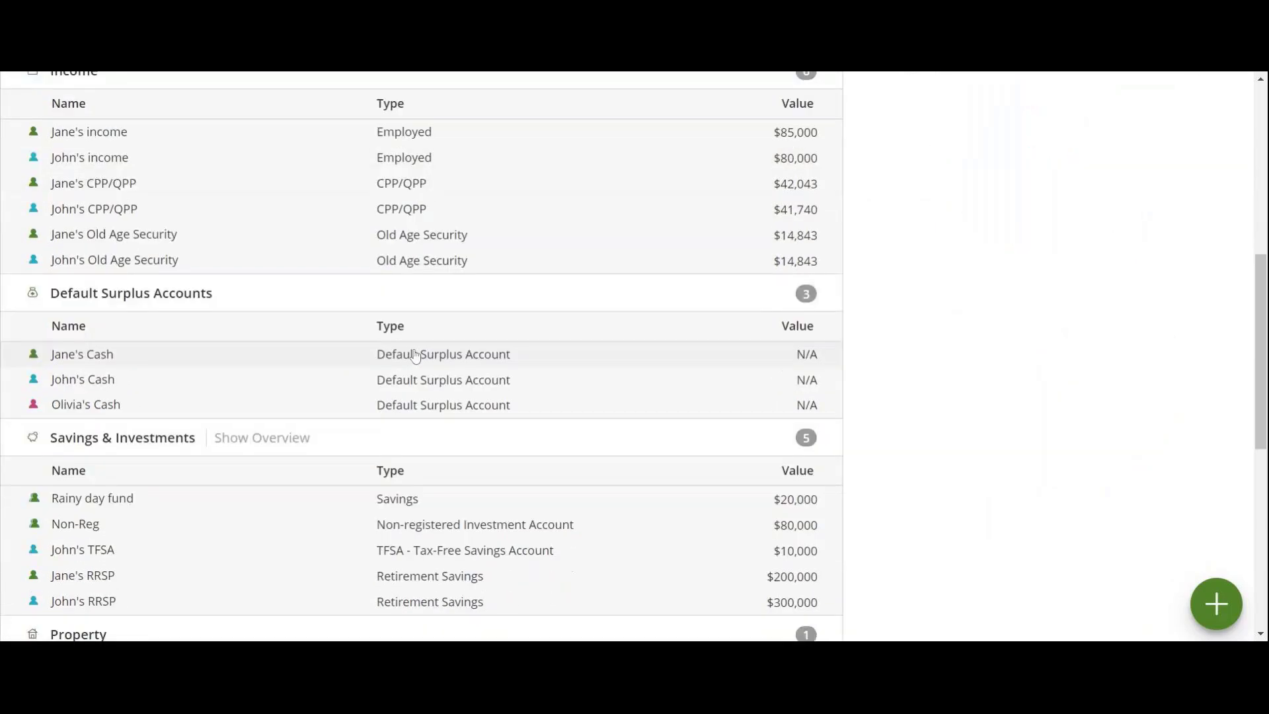
scroll(415, 358, down, 8)
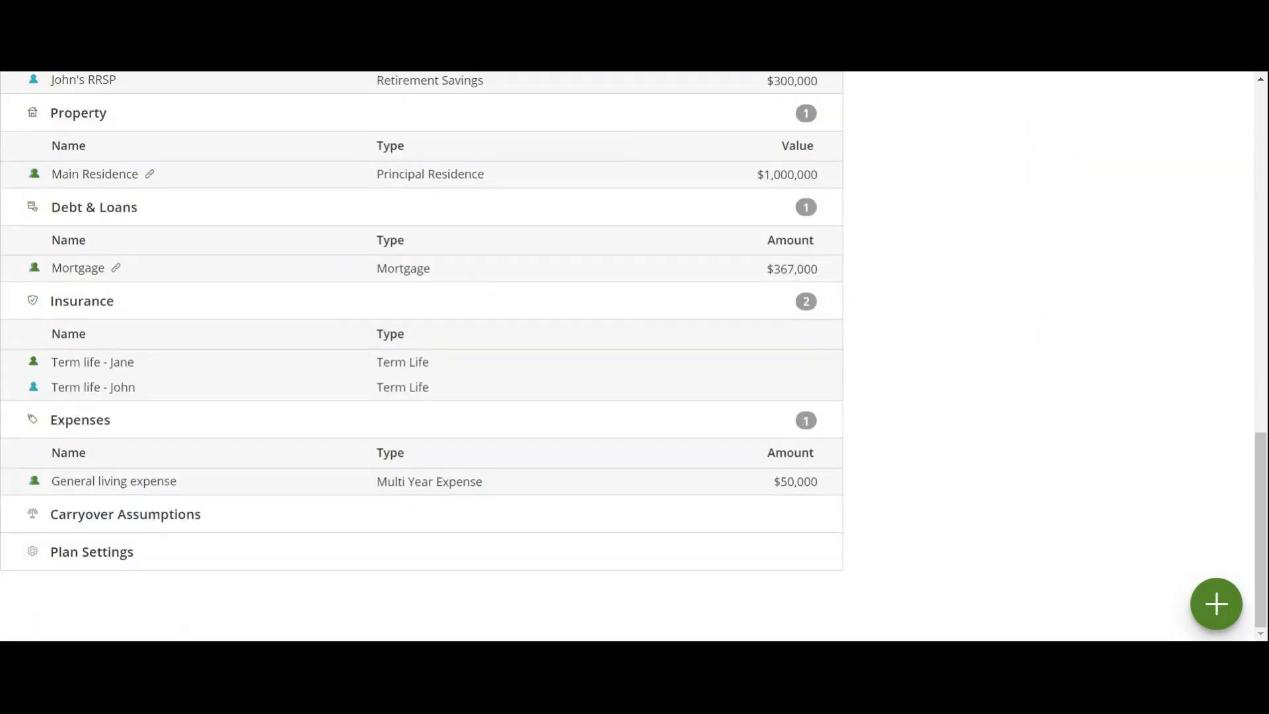
scroll(368, 587, up, 10)
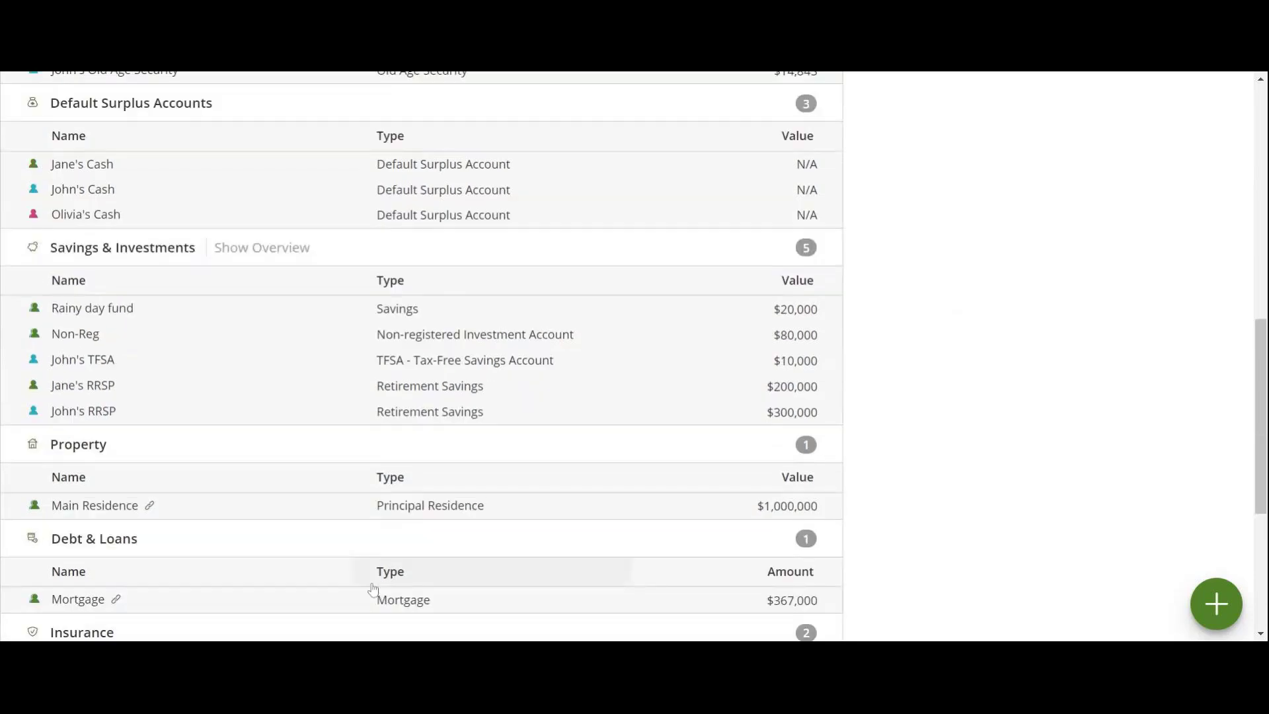
scroll(373, 586, up, 8)
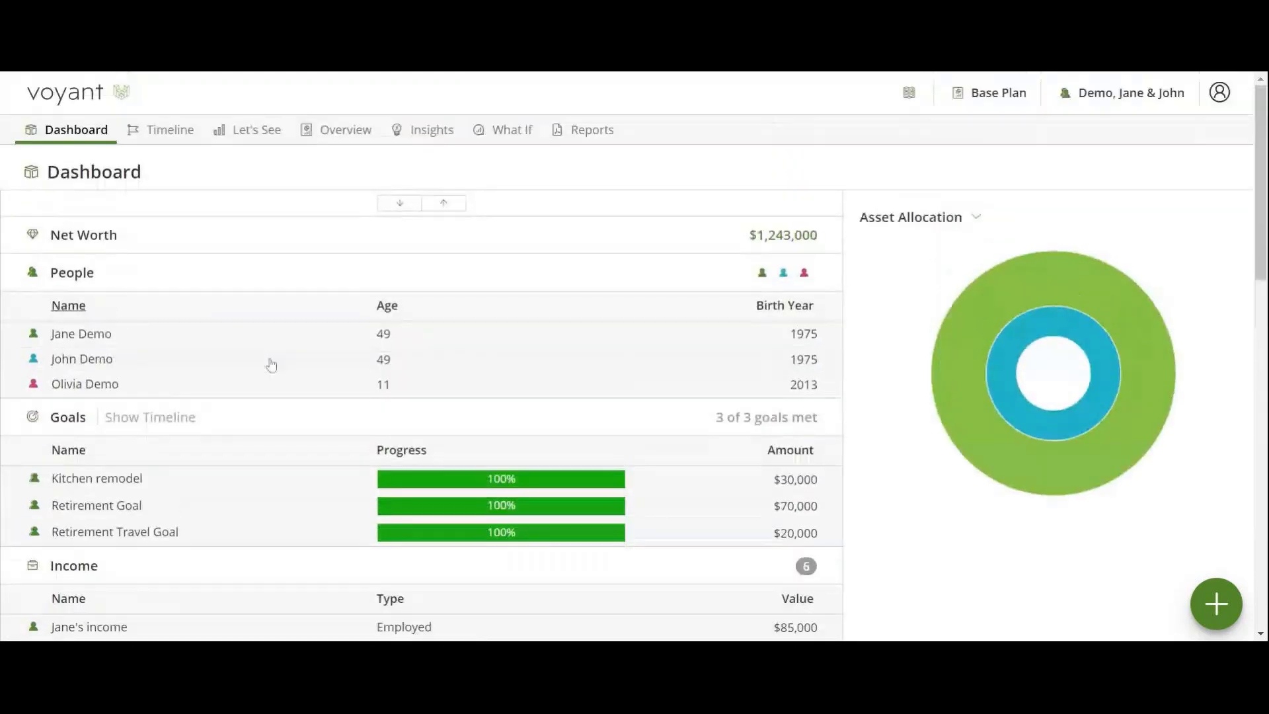
Open the Timeline and examine the kitchen remodel, retirement, age-75 and mortality events.
click(144, 135)
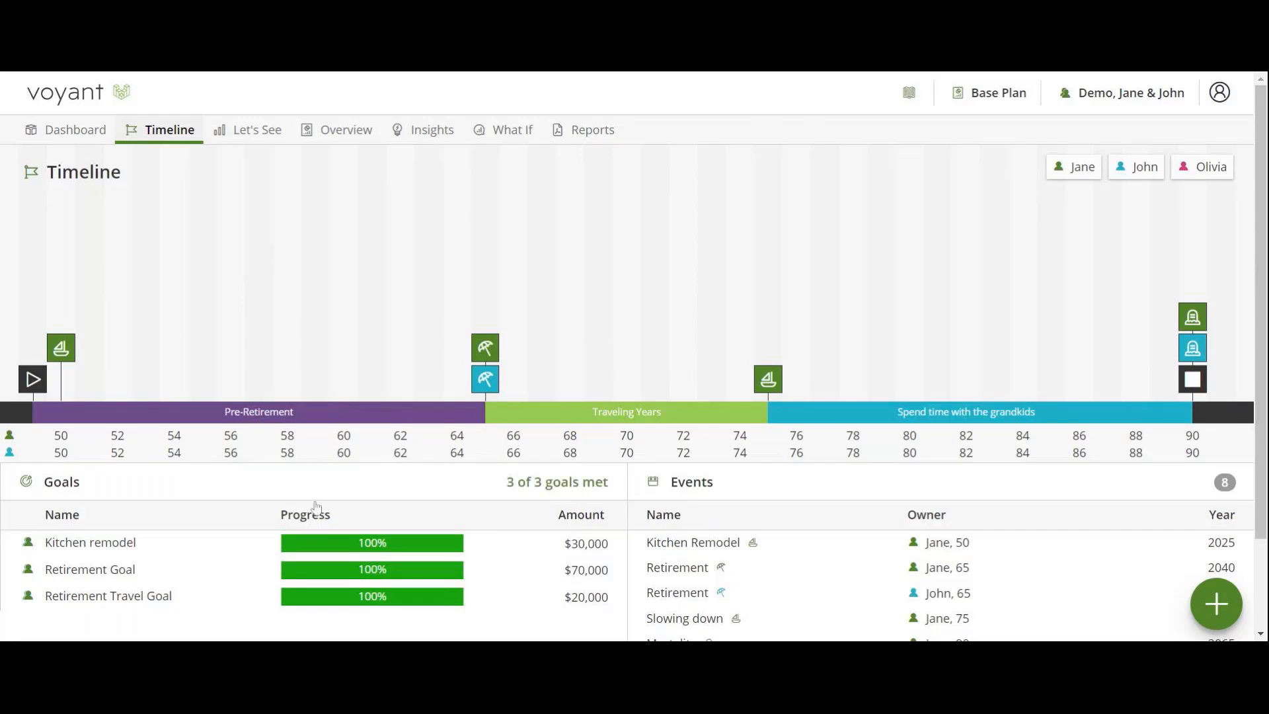
mouse_move(67, 362)
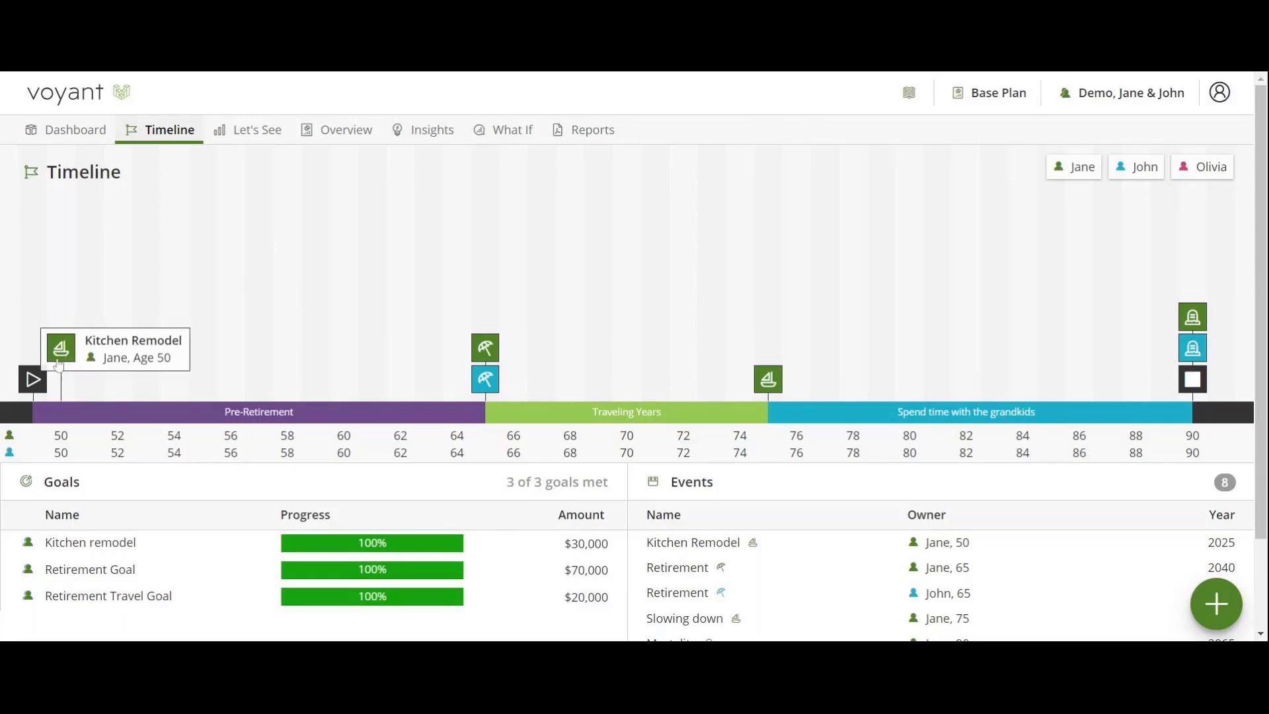
mouse_move(486, 395)
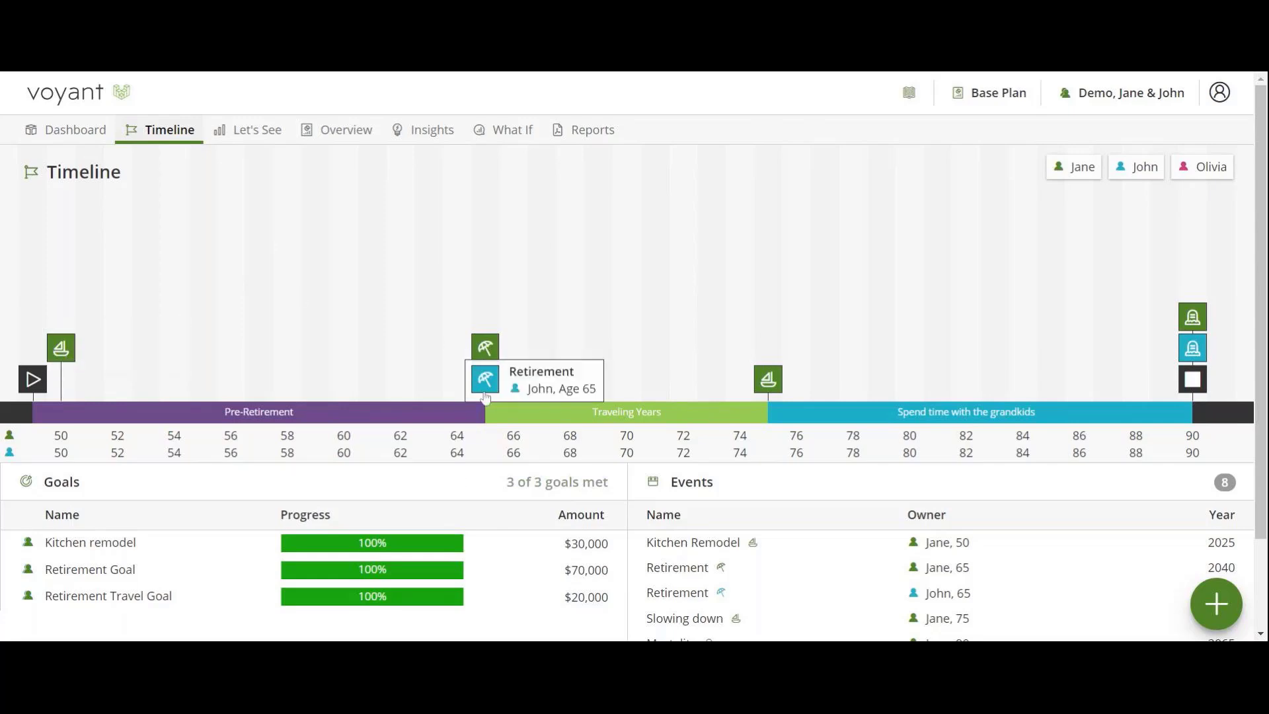
mouse_move(771, 394)
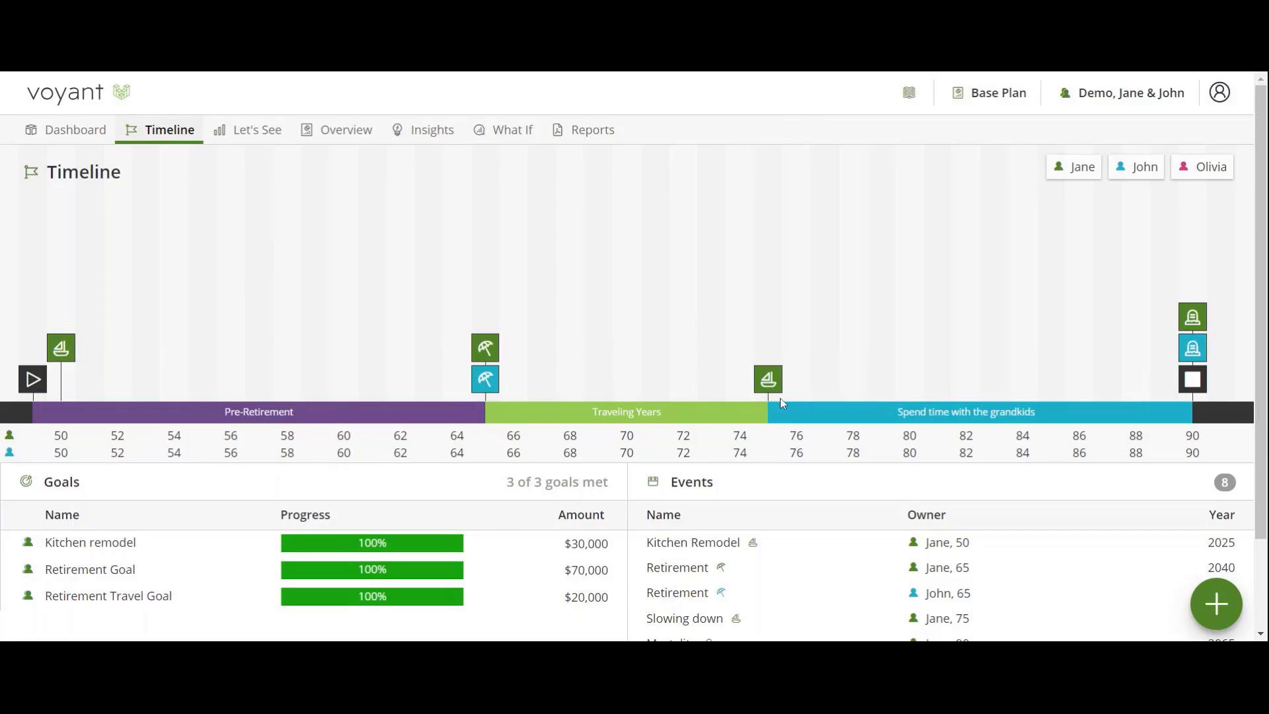
mouse_move(1193, 358)
Add a timeline event at age 75 named "Buy a boat" with the Boat type.
click(773, 318)
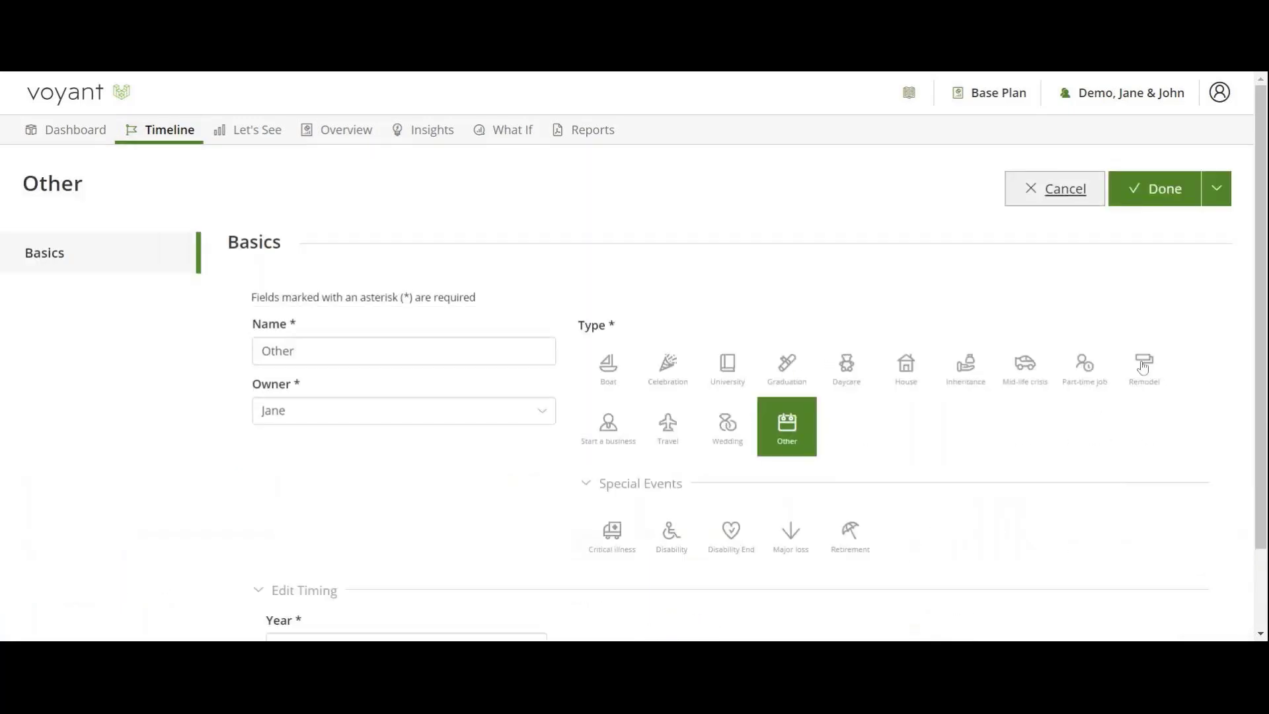
drag(294, 351, 92, 376)
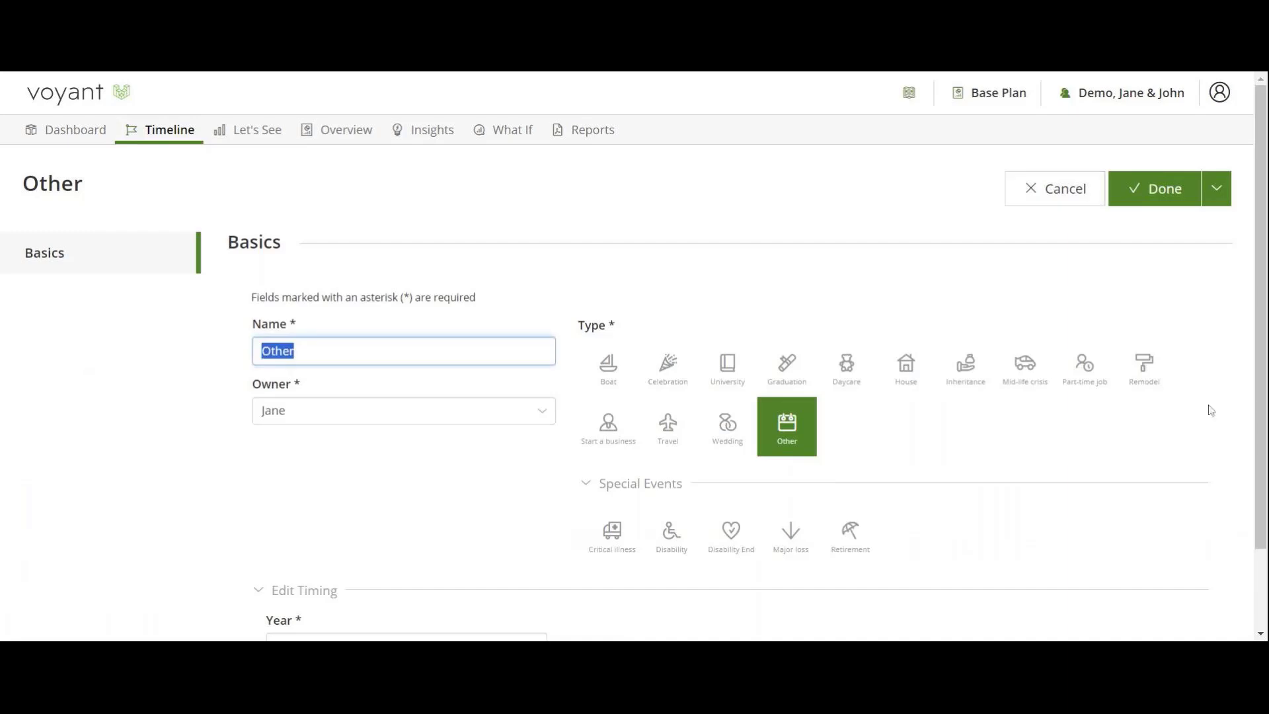
text(Buy a boa)
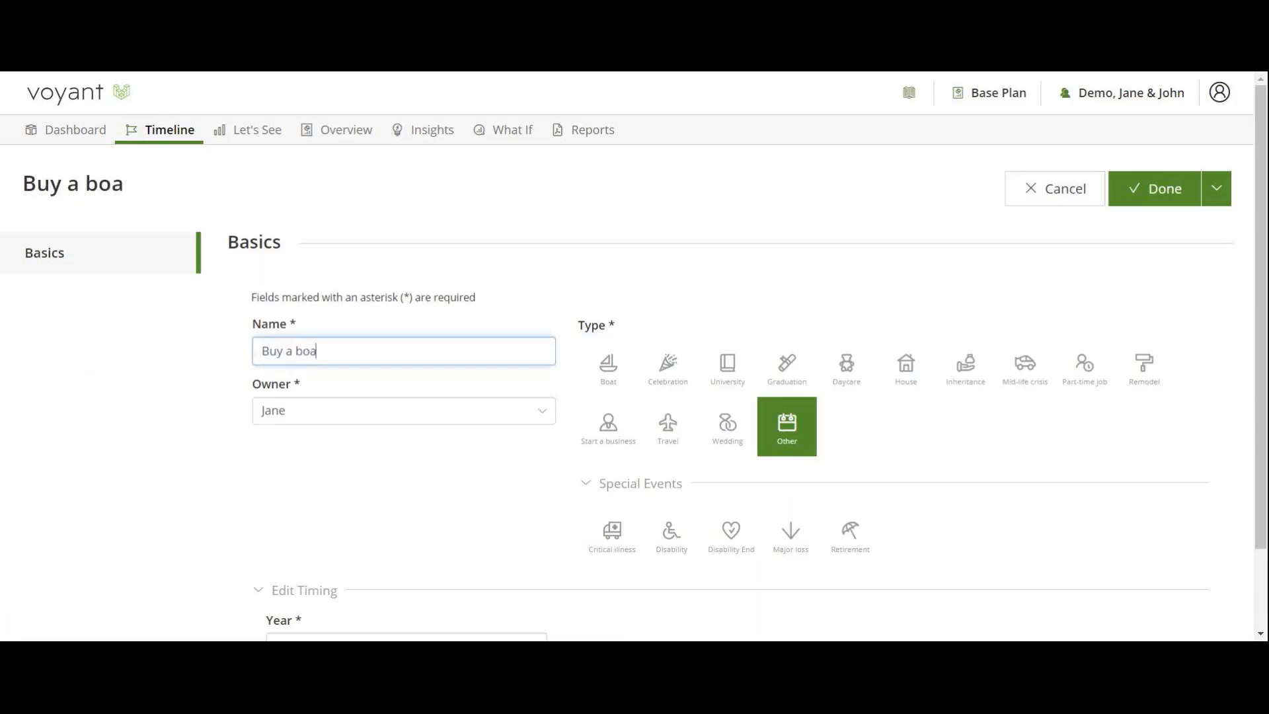
text(t)
click(608, 365)
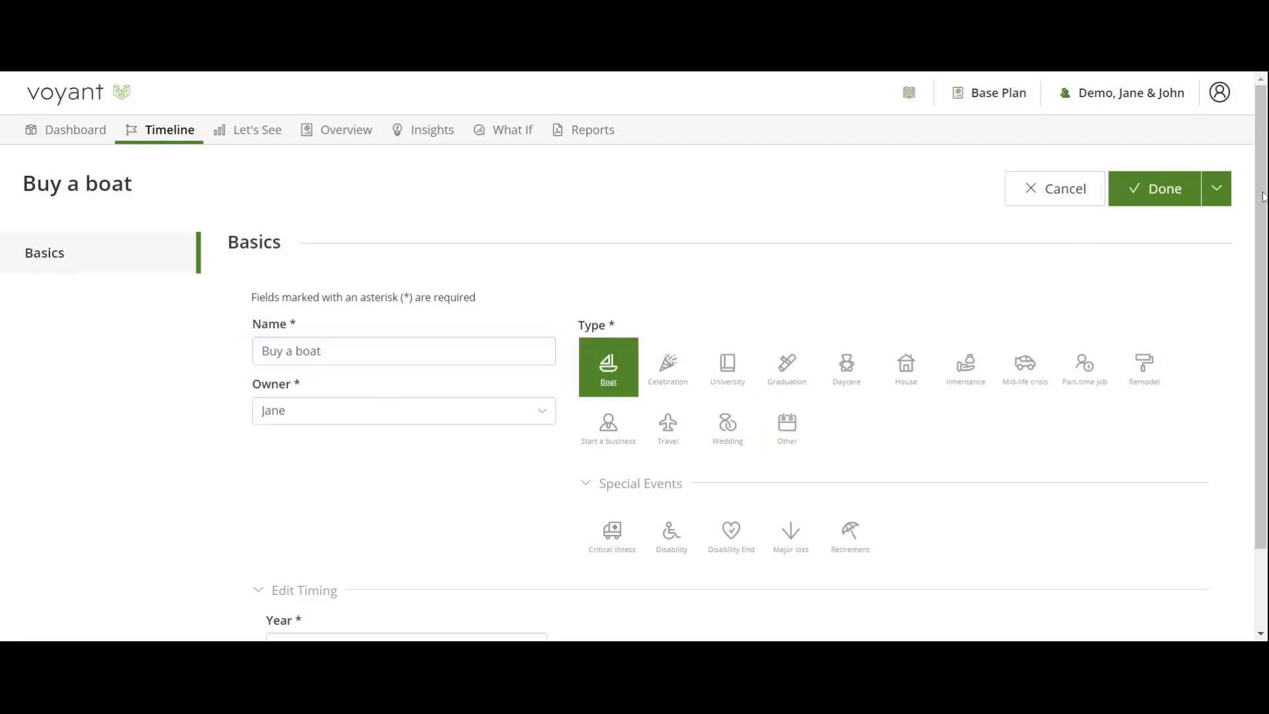
click(1154, 193)
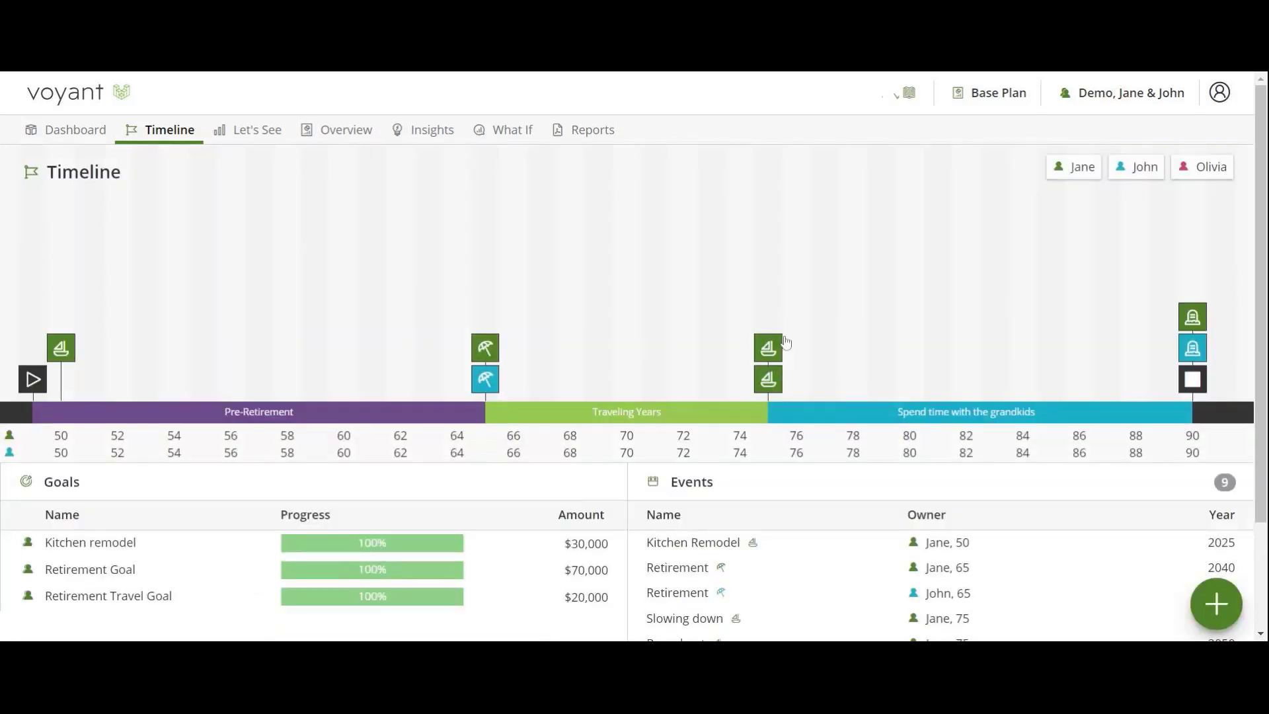
Change the Kitchen Remodel timeline event's type to House and save the event.
mouse_move(763, 396)
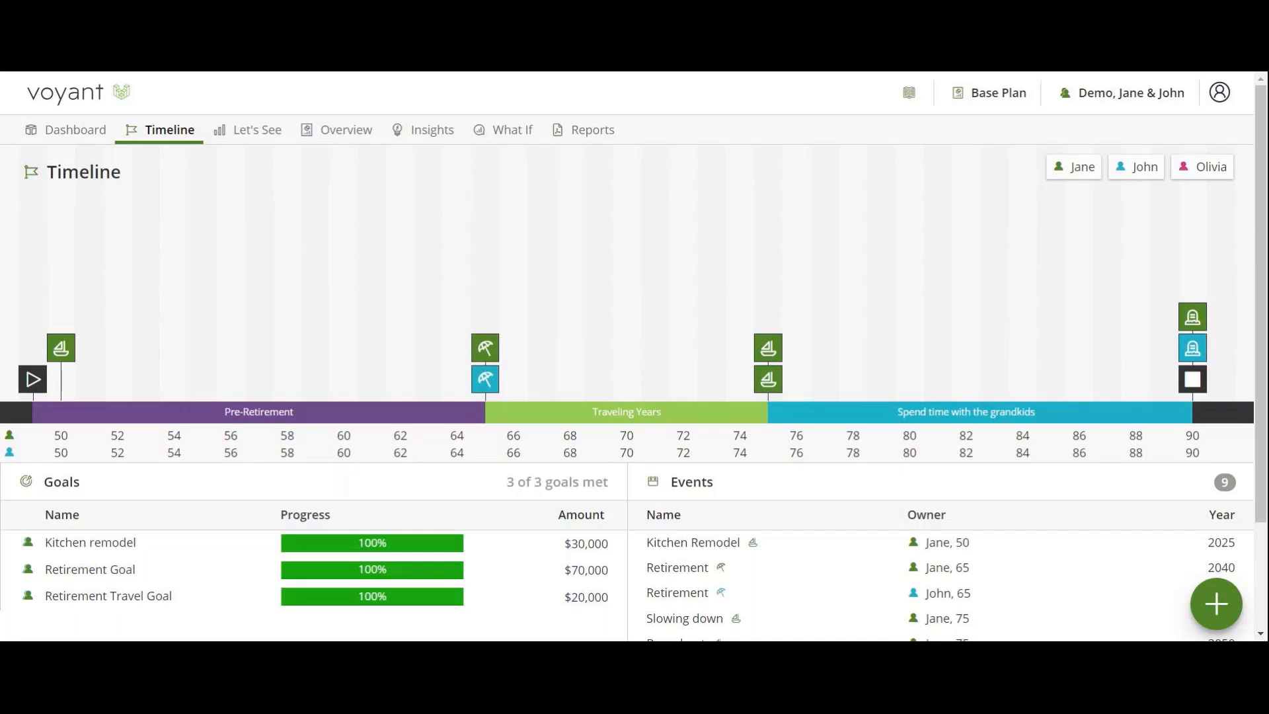
click(61, 364)
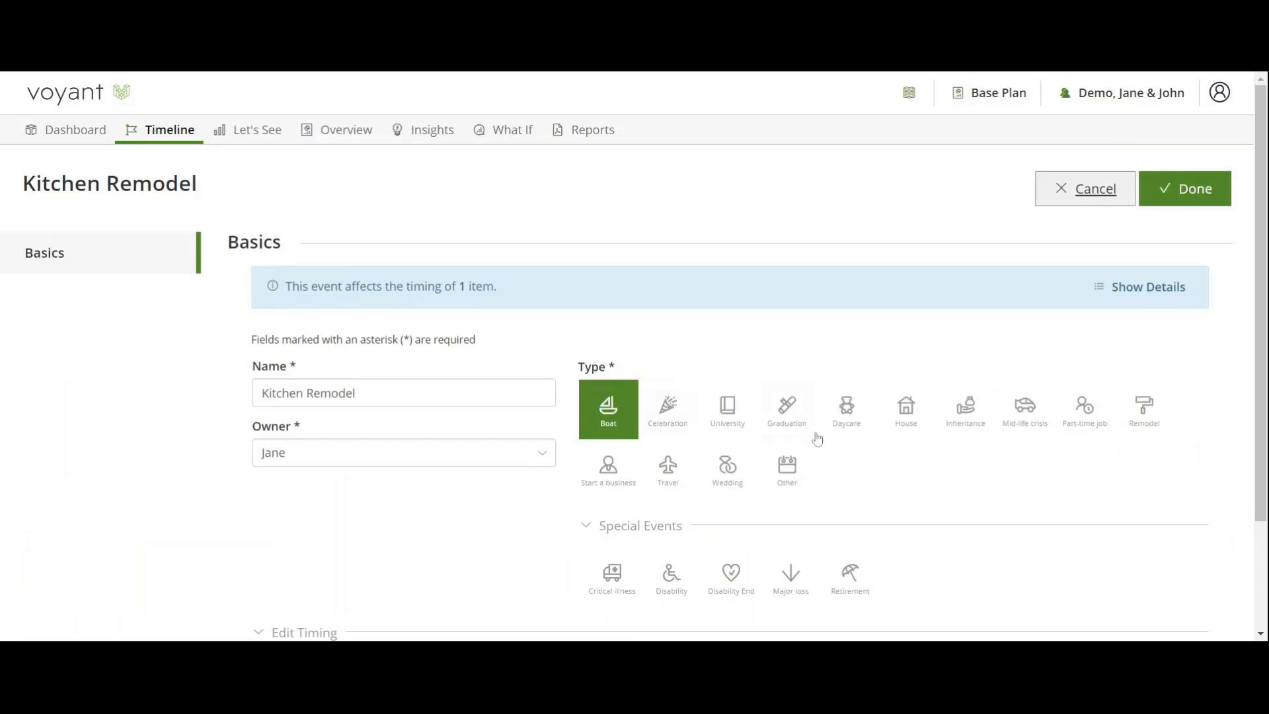
click(907, 415)
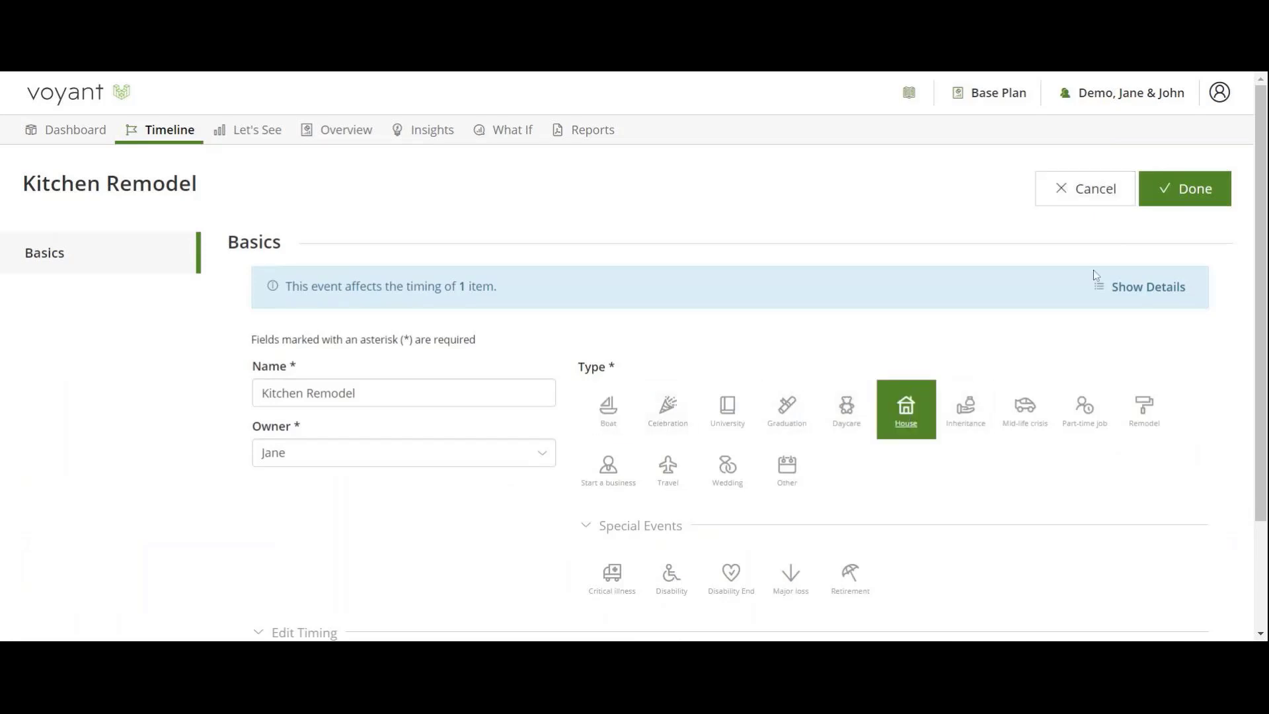
click(1174, 202)
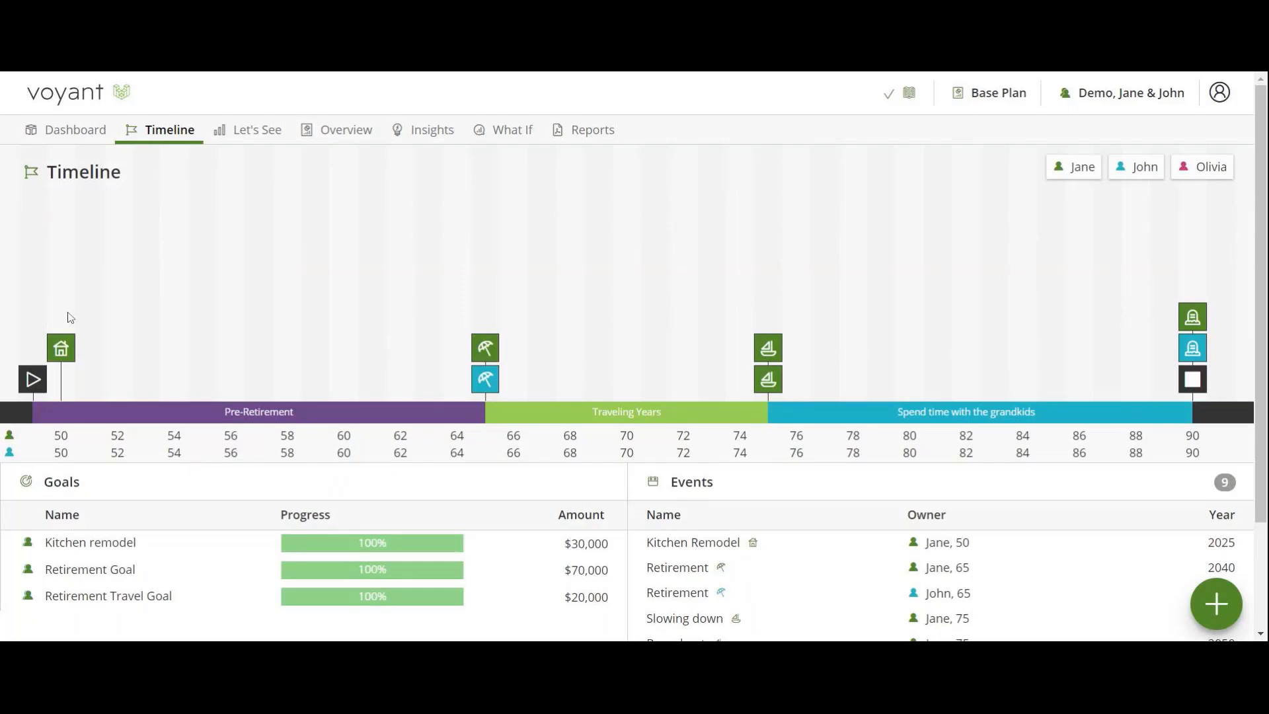
mouse_move(60, 360)
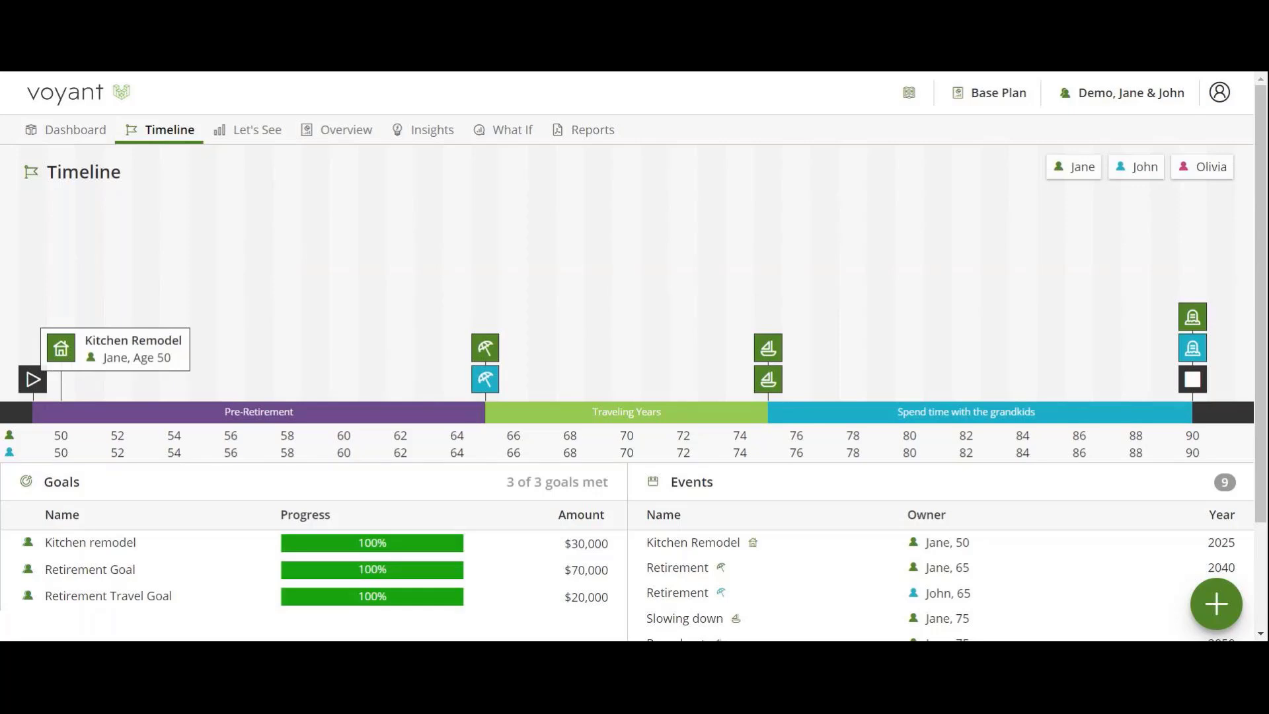
Open the Kitchen remodel goal to inspect its amount, close it, and review the Goals and Events lists.
click(101, 543)
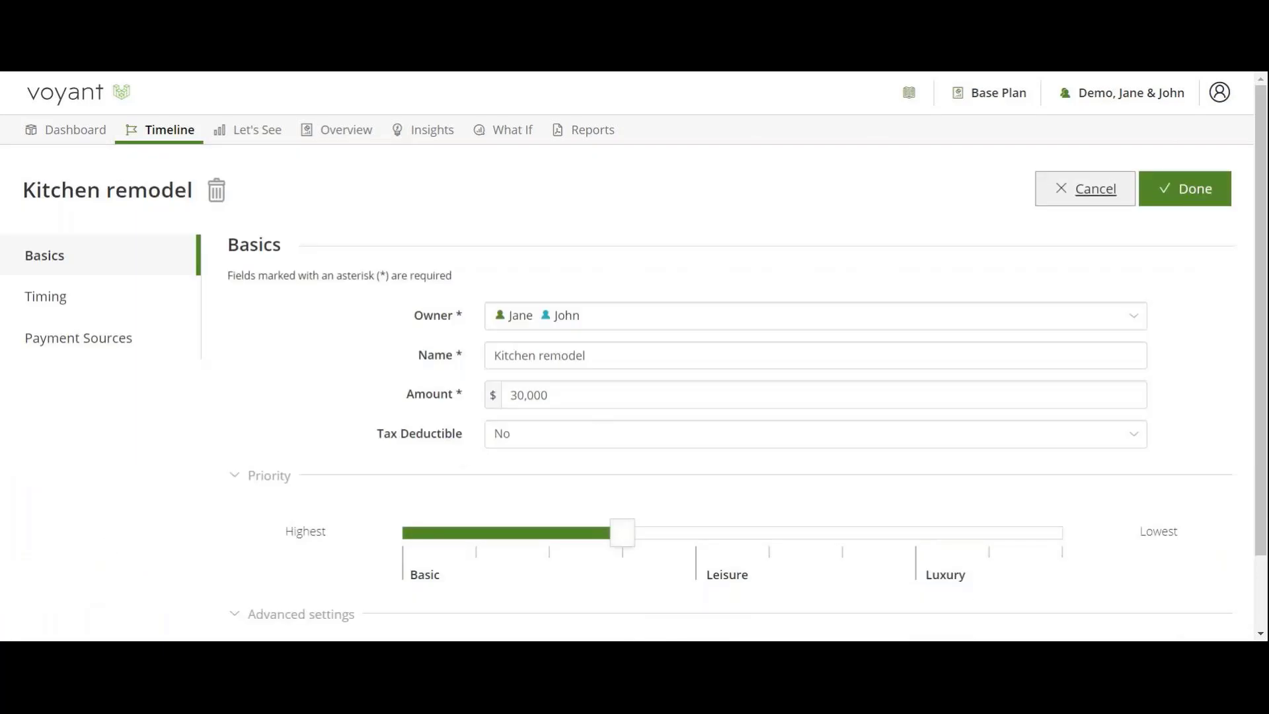
click(544, 395)
double_click(544, 395)
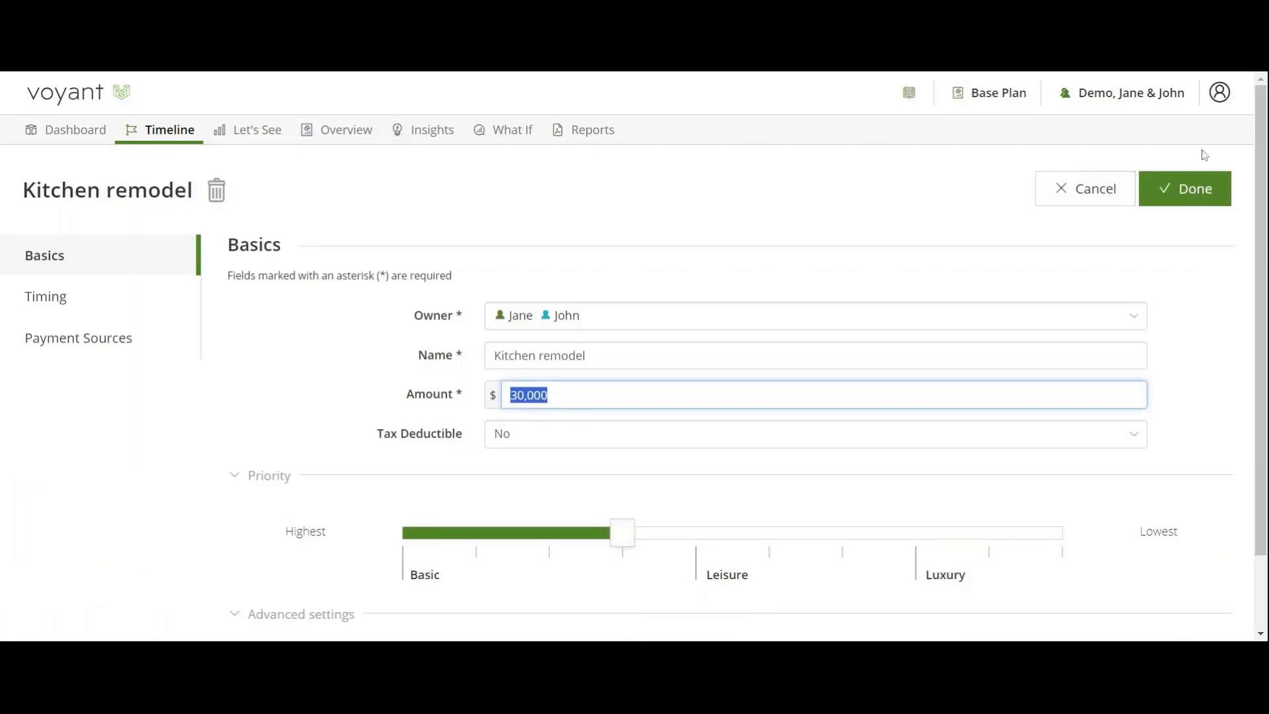
click(1185, 189)
scroll(269, 249, down, 3)
mouse_move(424, 412)
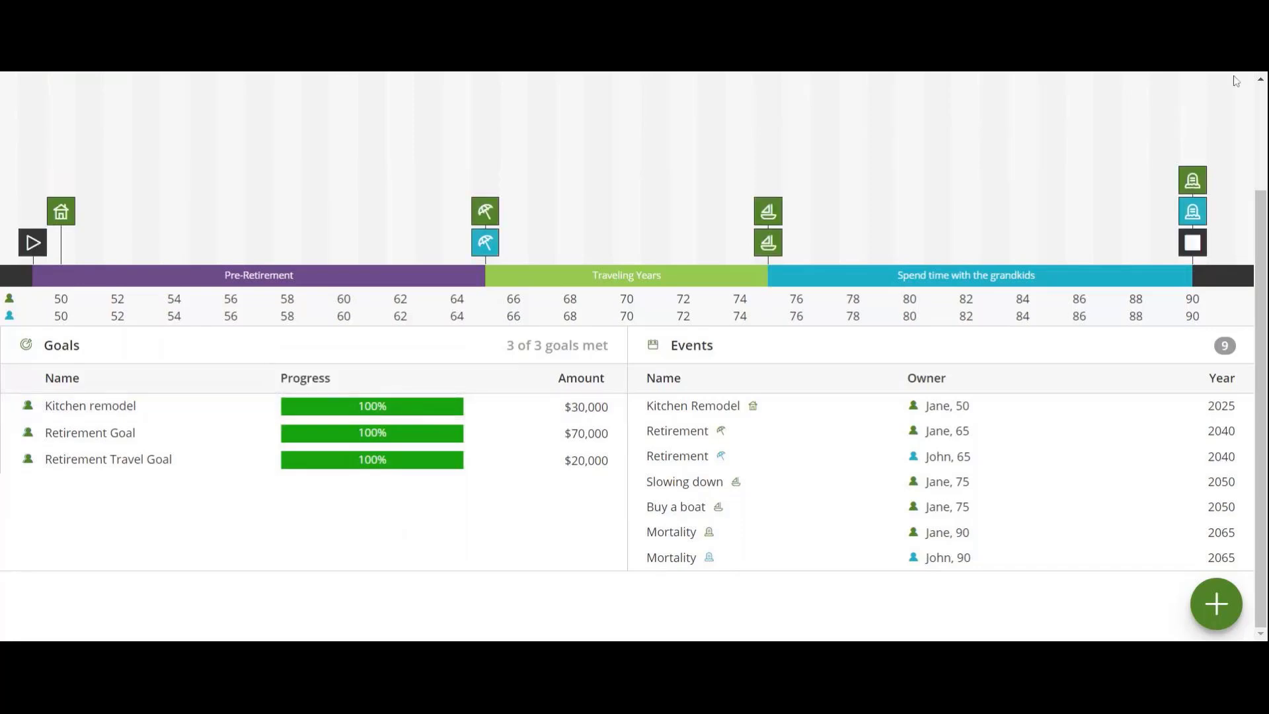
scroll(1236, 81, up, 2)
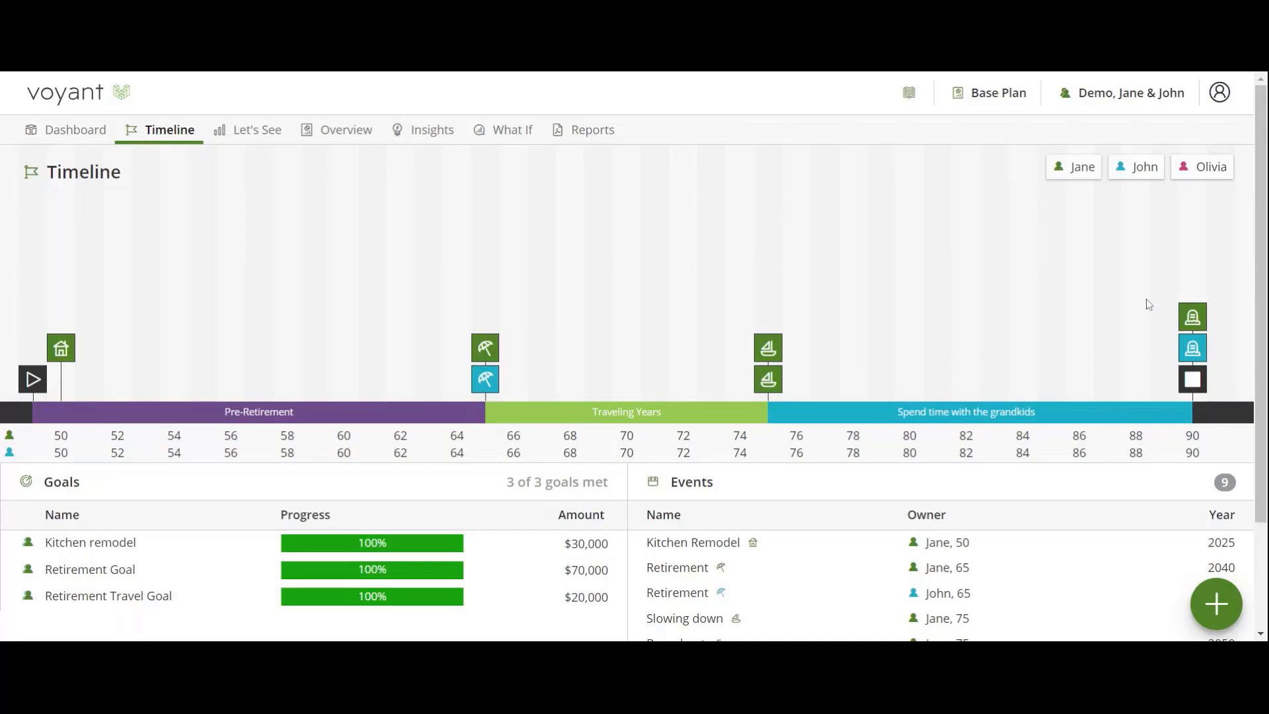
Filter the timeline to the first client's events alone and to the spouse's events alone.
click(1143, 171)
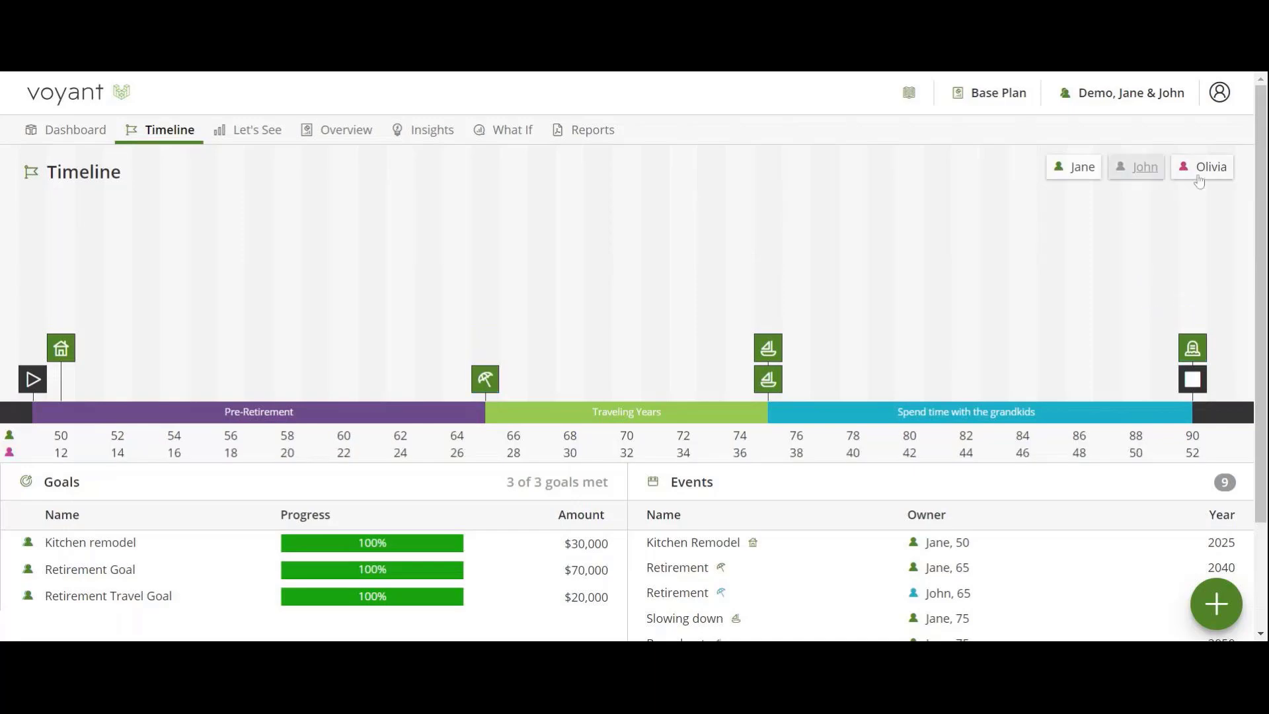
click(1199, 177)
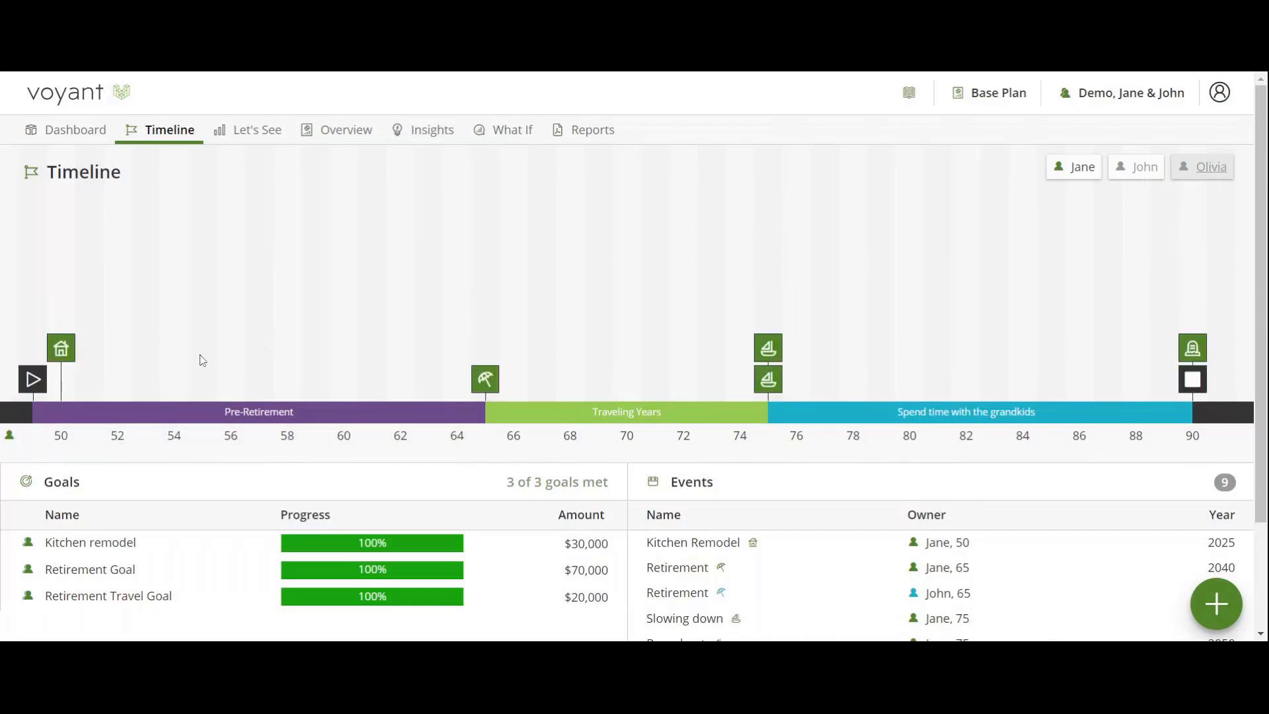
mouse_move(758, 339)
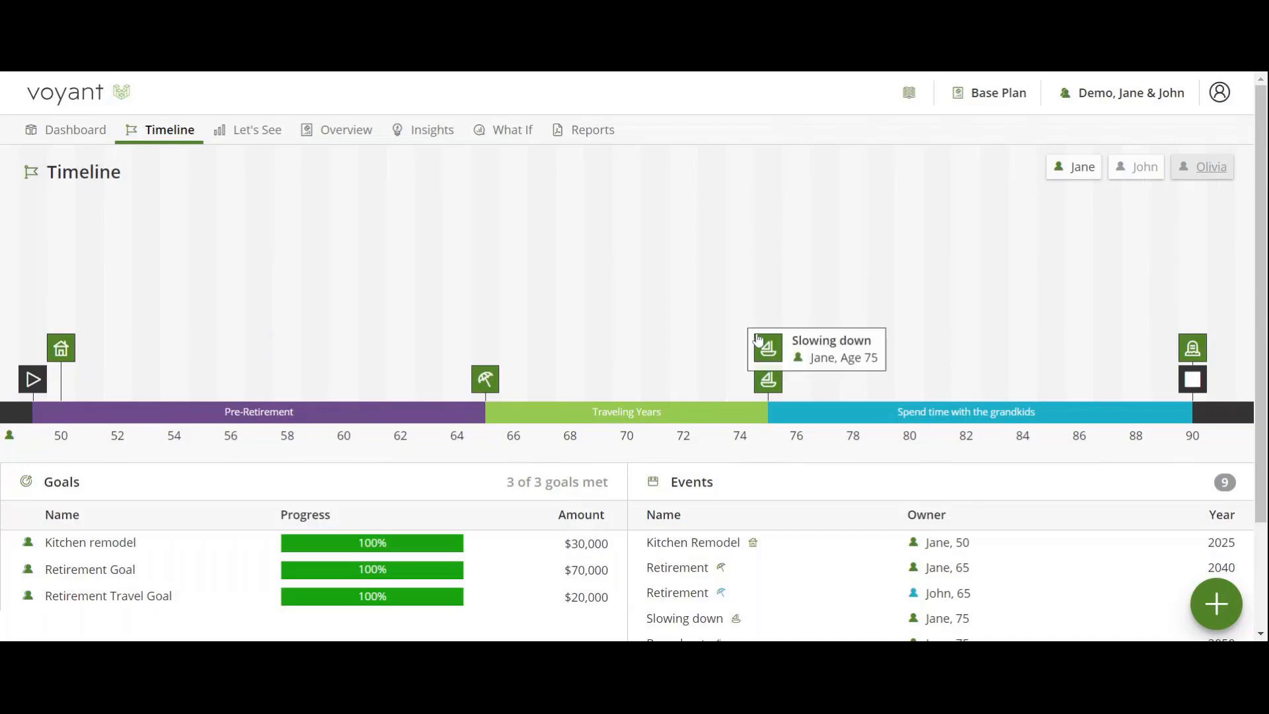
click(1057, 172)
click(1120, 173)
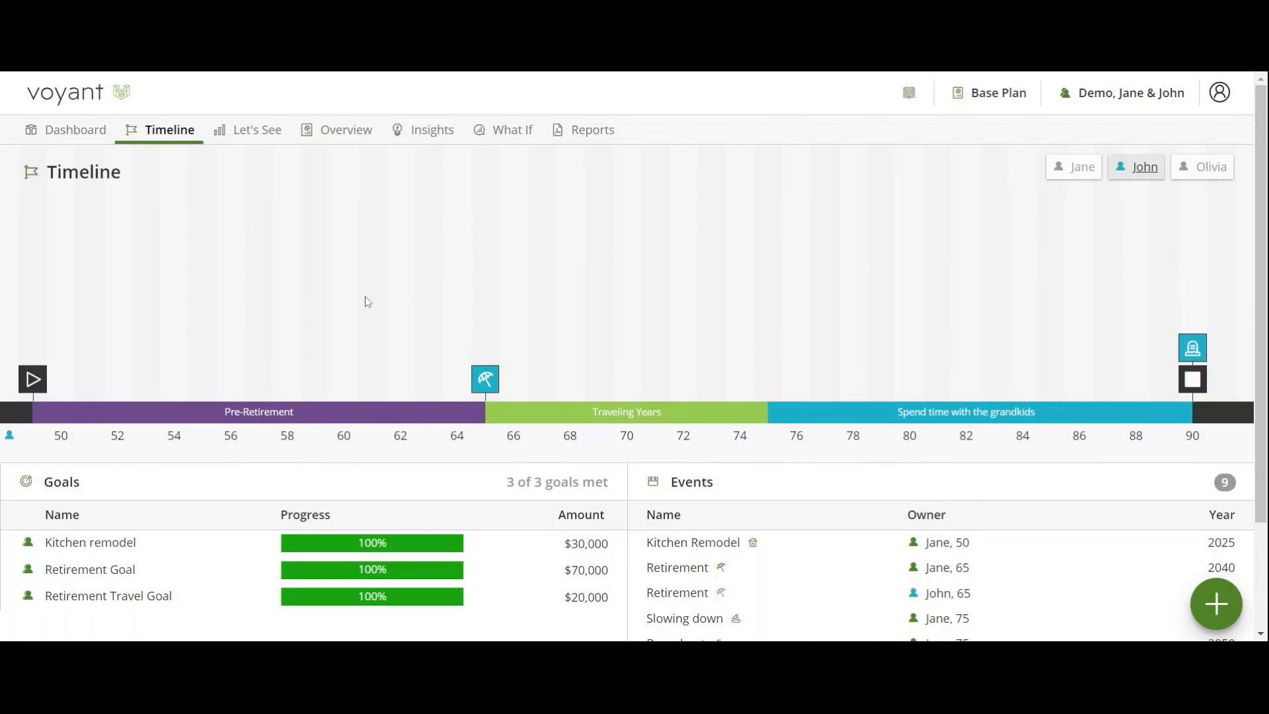
Filter the timeline to show only the child's ages, with both parents hidden.
click(1072, 173)
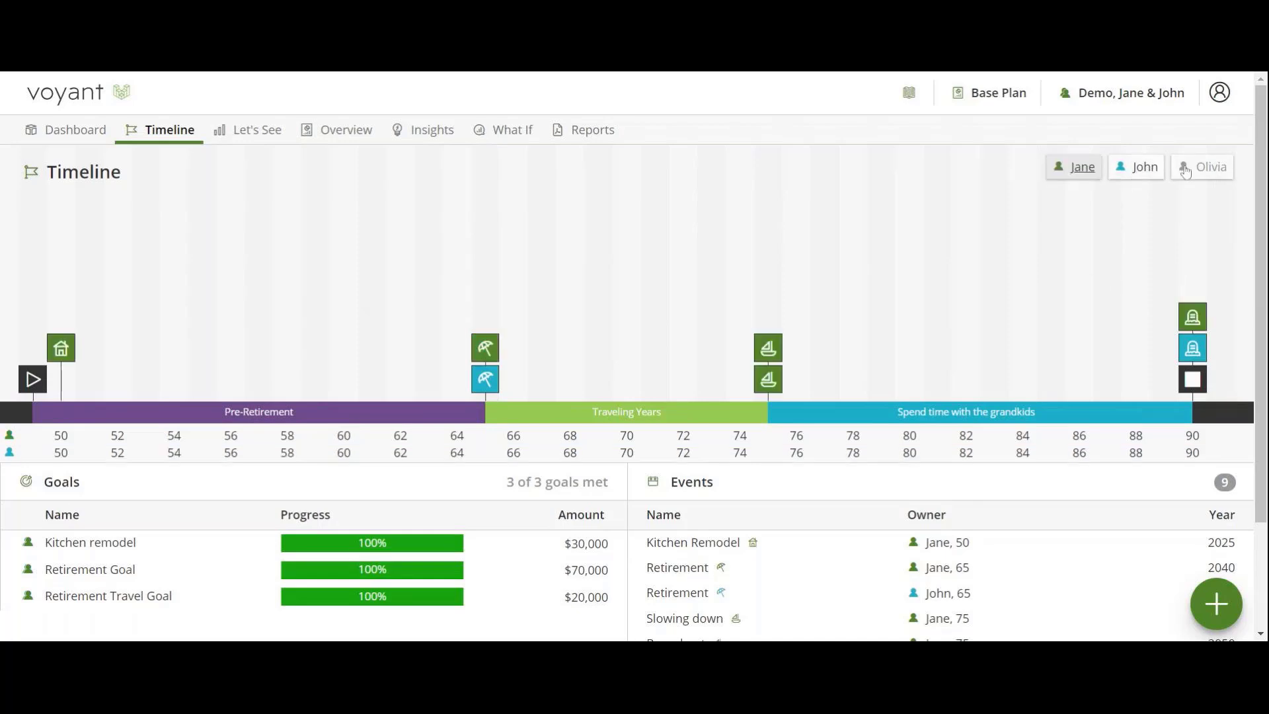
click(1151, 173)
click(1086, 175)
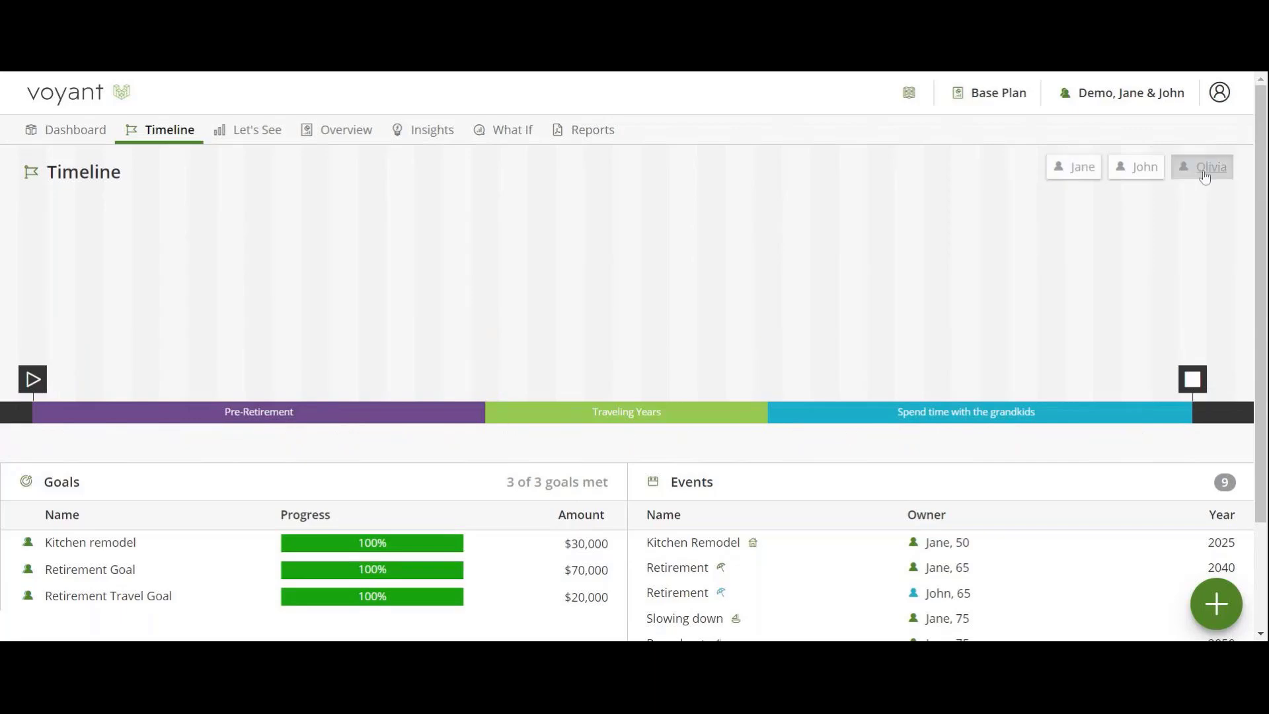
click(1213, 169)
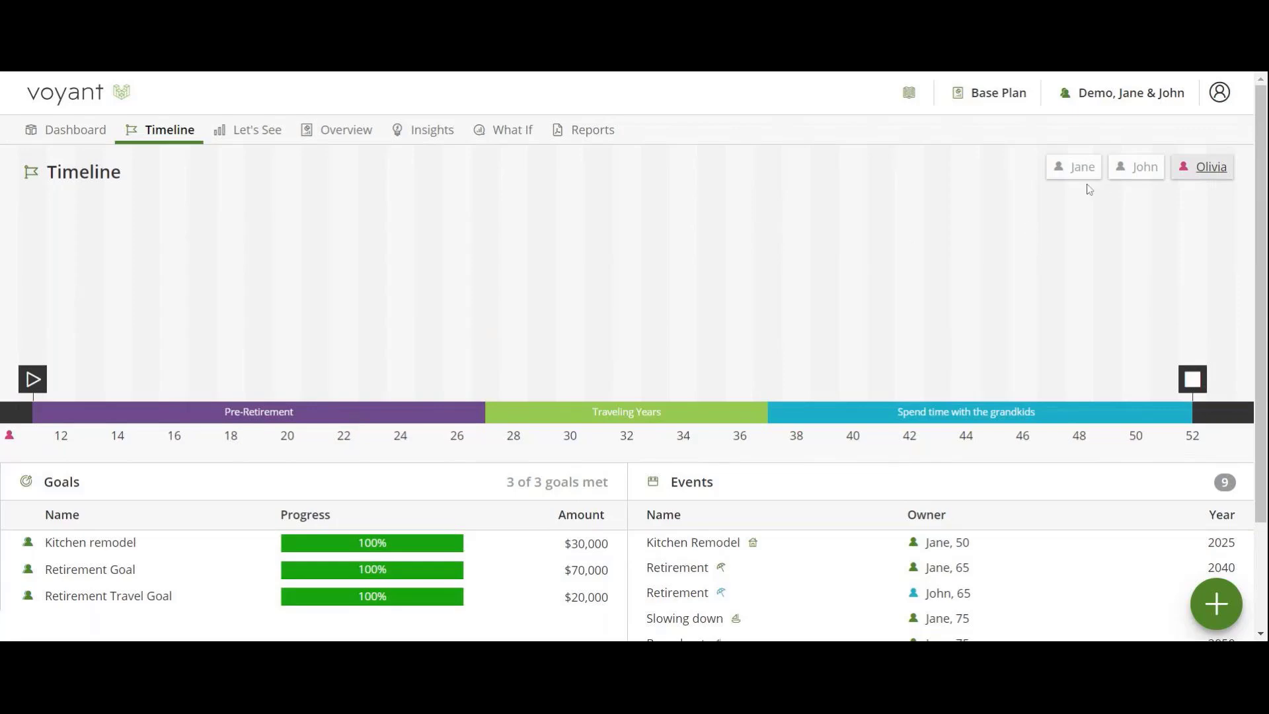
Add a timeline event at the child's age 18 named "College education goal", with the Other type.
double_click(230, 378)
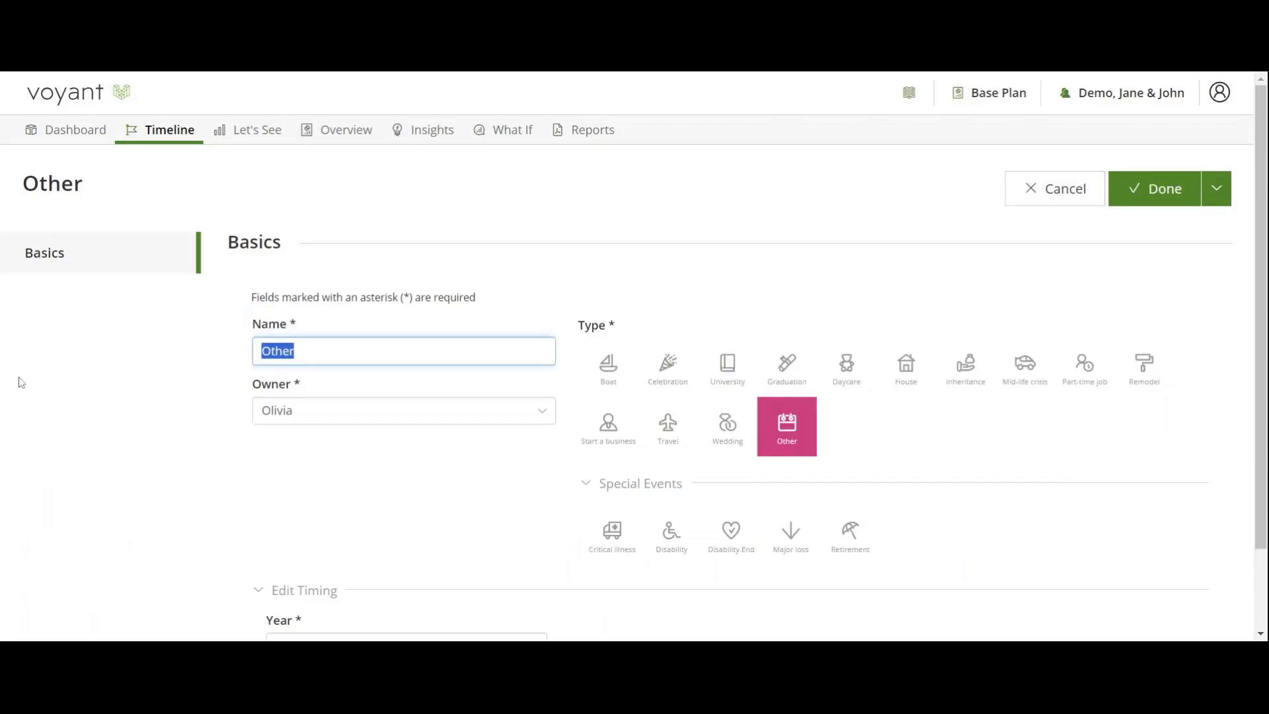
text(College e)
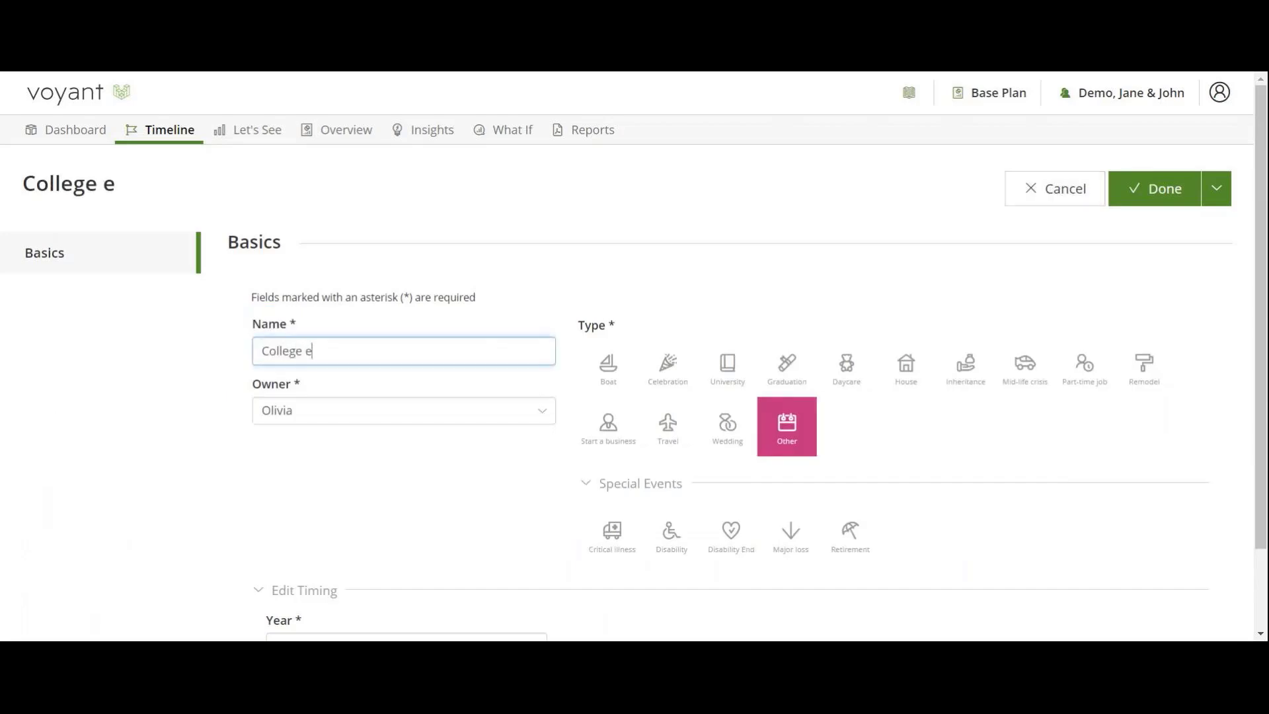
text(ducatio)
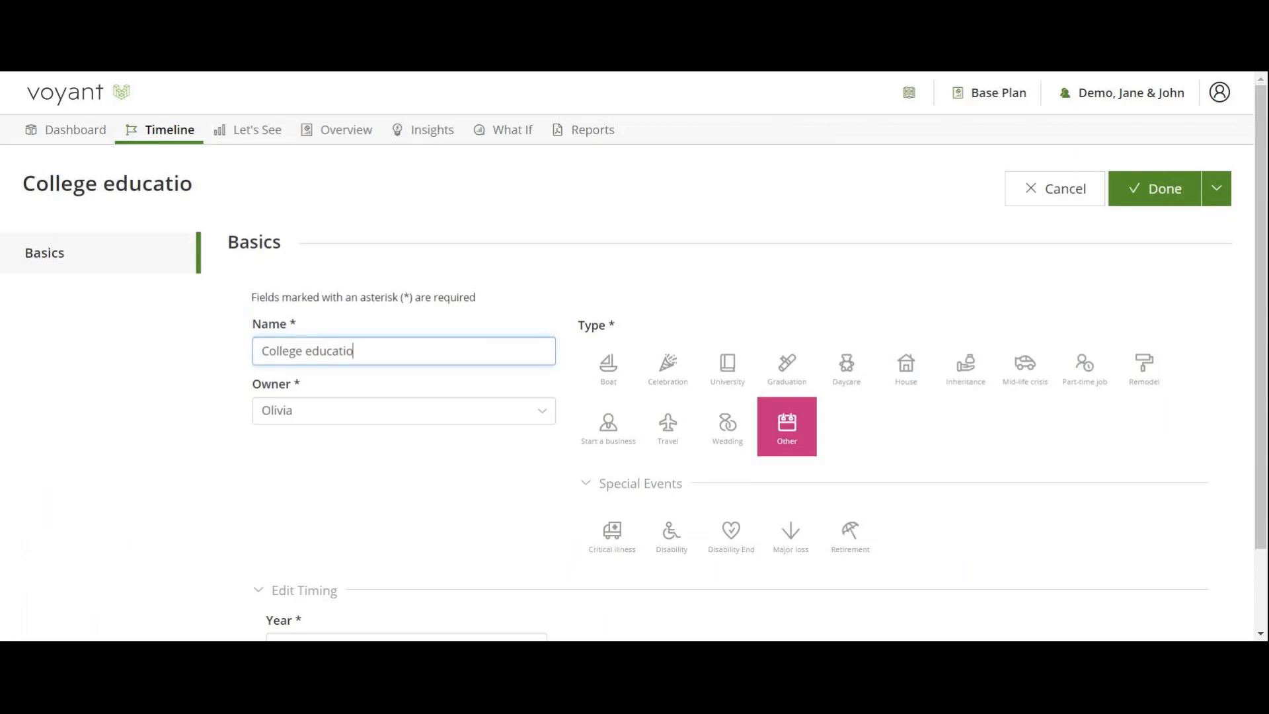
text(n goal)
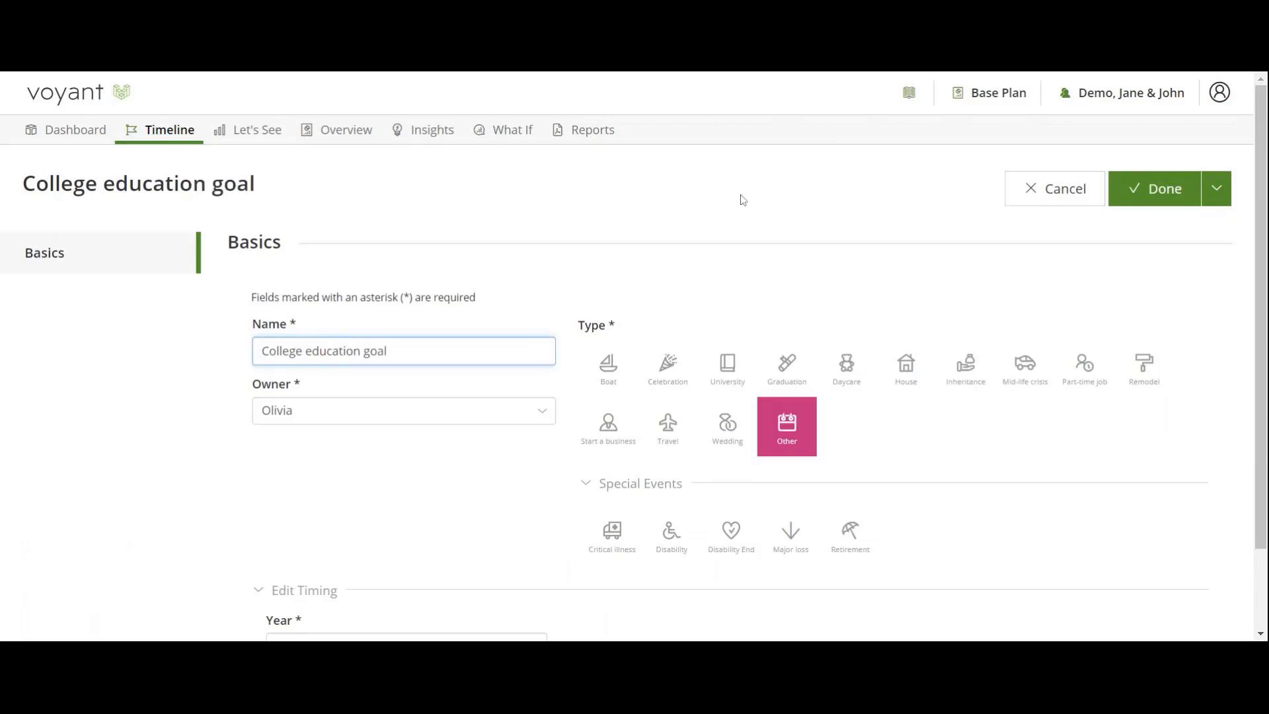
click(1165, 192)
mouse_move(233, 390)
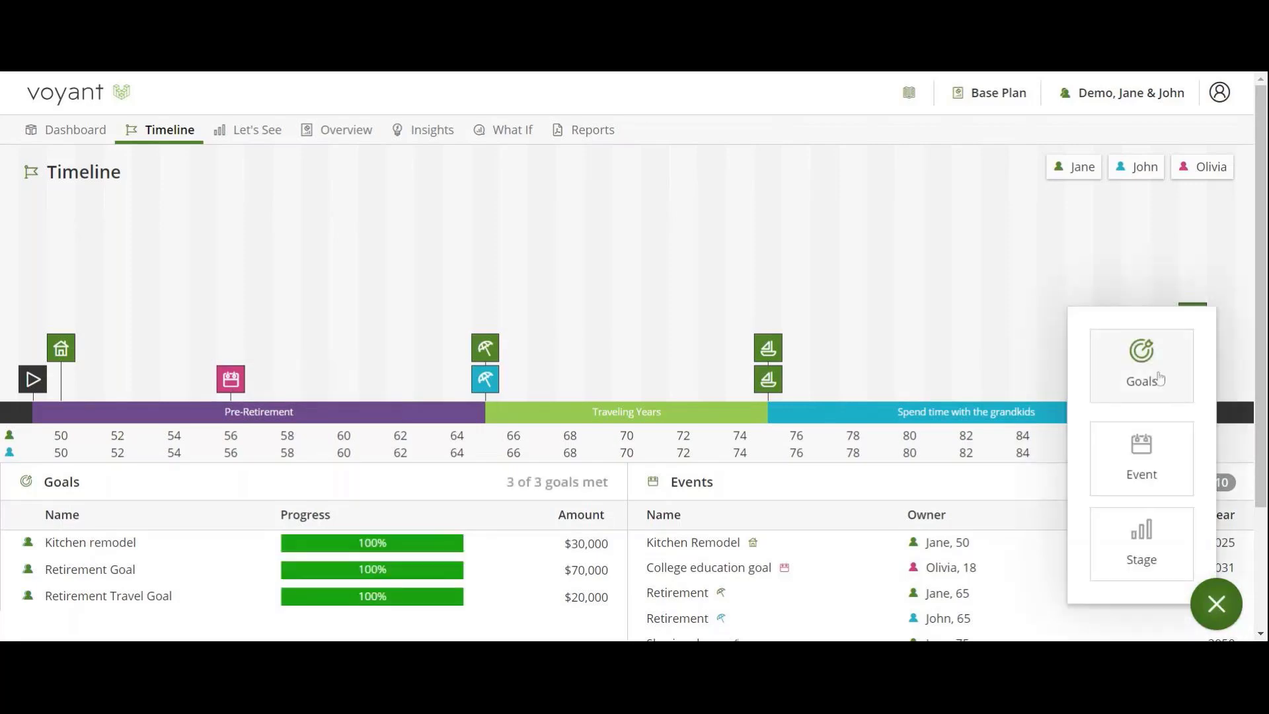
Start a new Education Goal with the child as owner and an annual amount of $25,000.
click(1157, 377)
scroll(552, 425, down, 1)
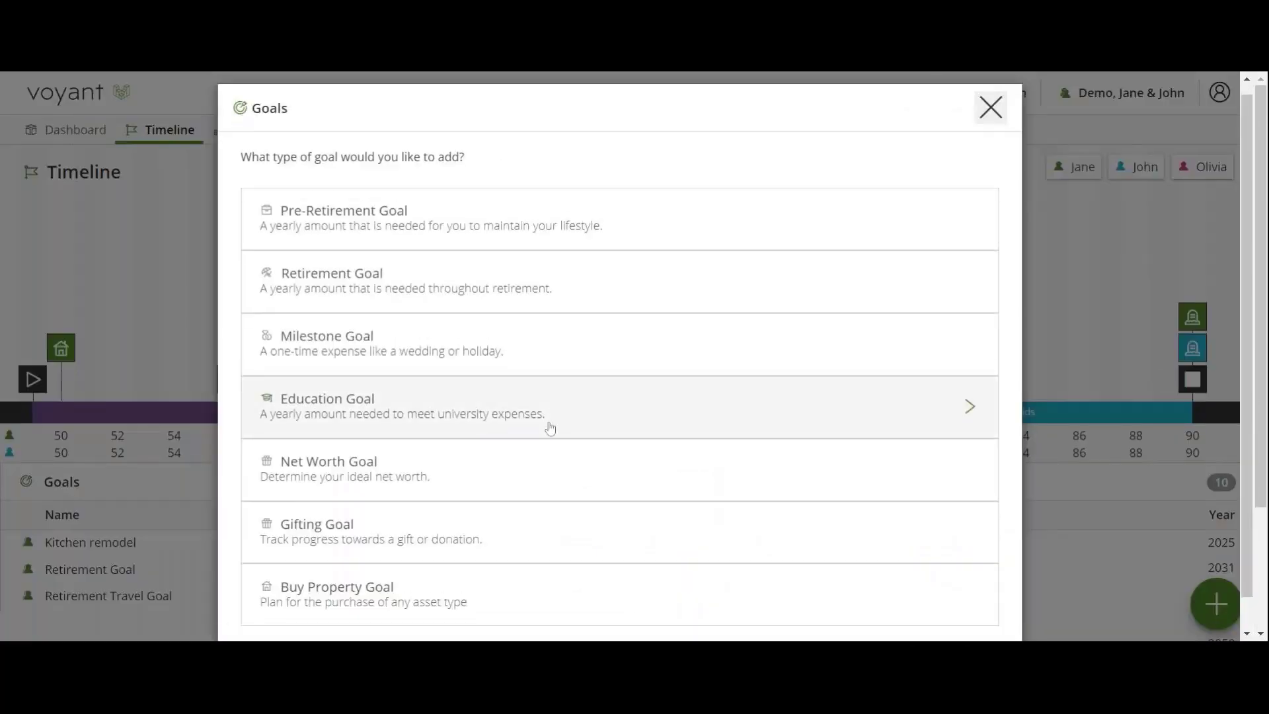
click(547, 366)
click(581, 313)
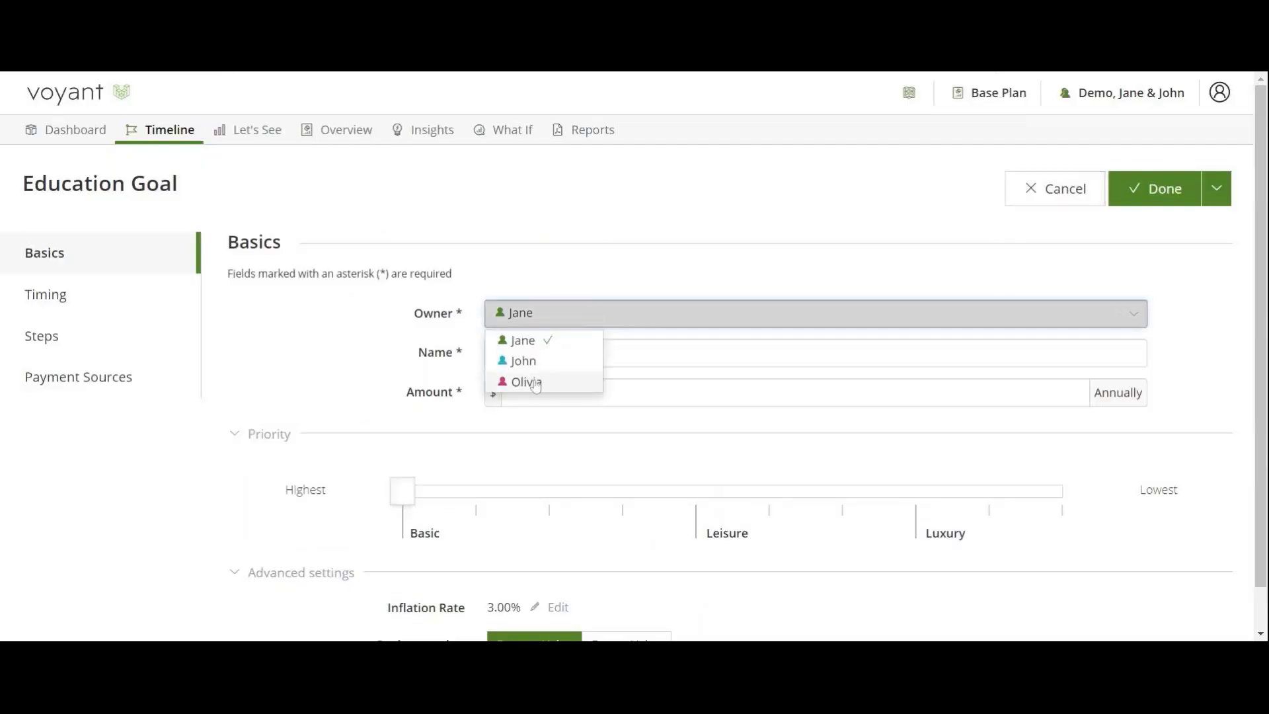
click(529, 382)
click(558, 400)
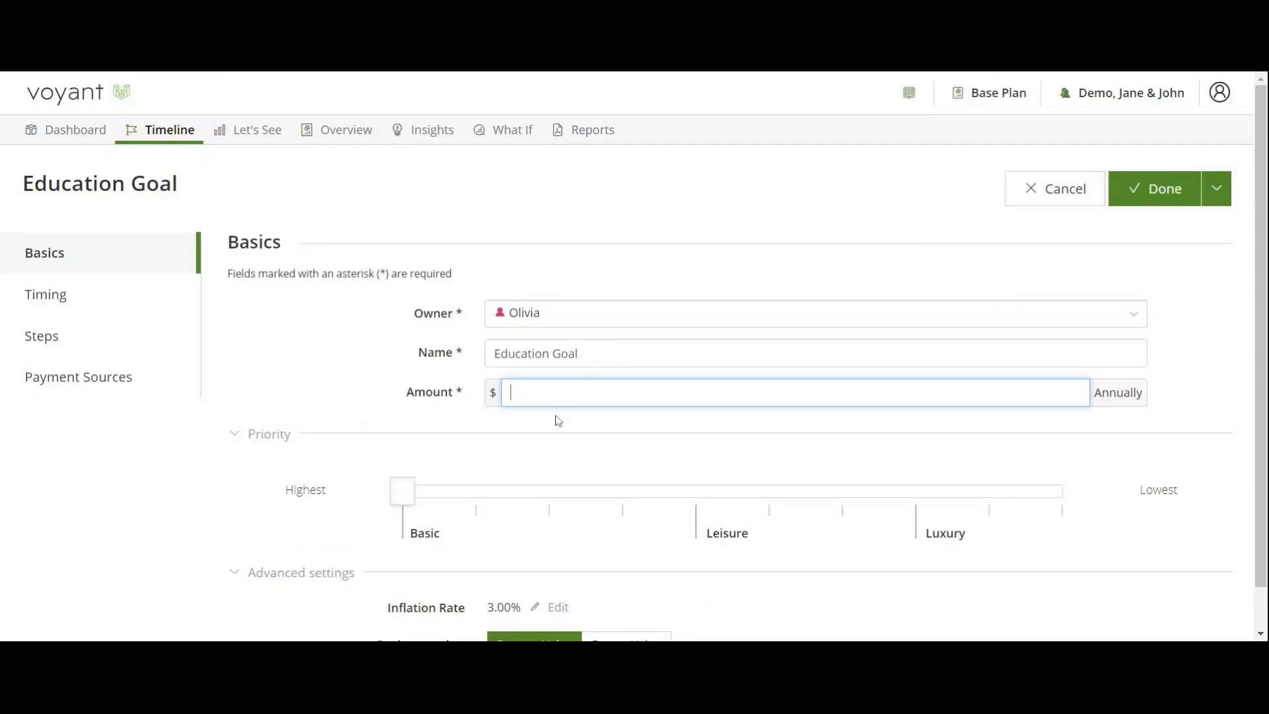
text(25)
text(000)
Create the University Start (age 18) and University End (age 22) events in the Education Goal's timing and save the goal.
click(53, 292)
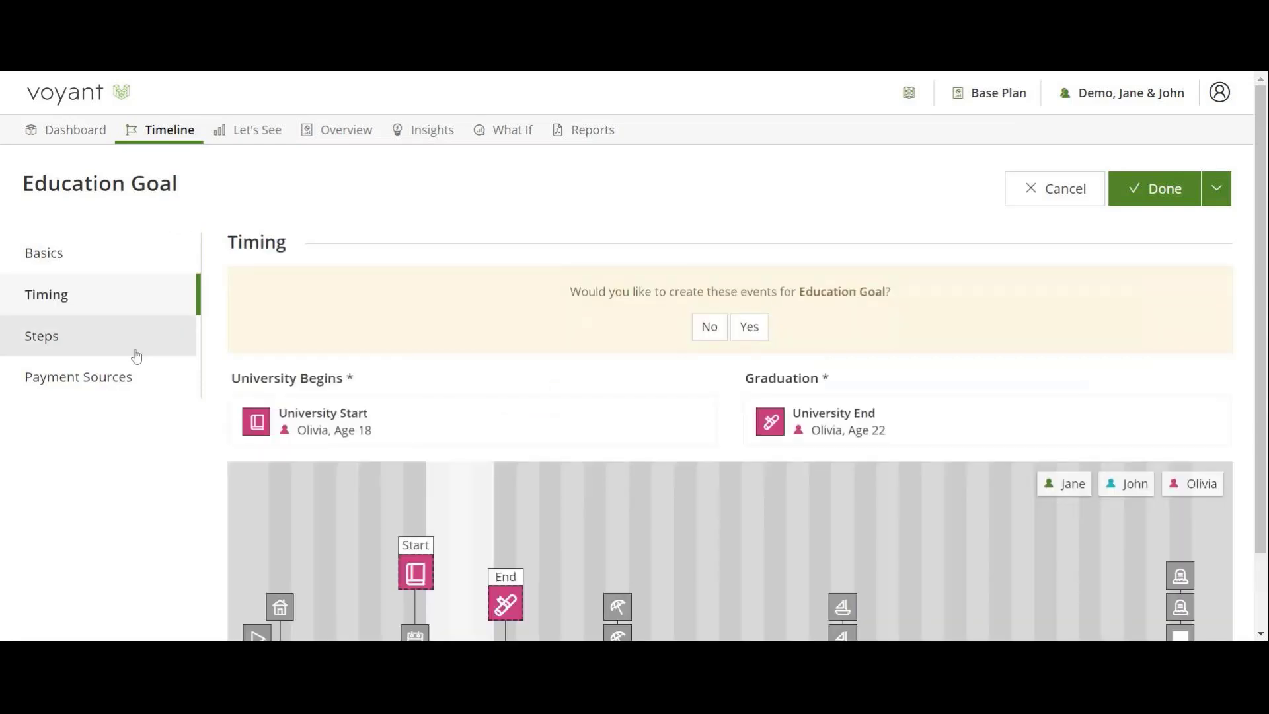
scroll(529, 540, down, 2)
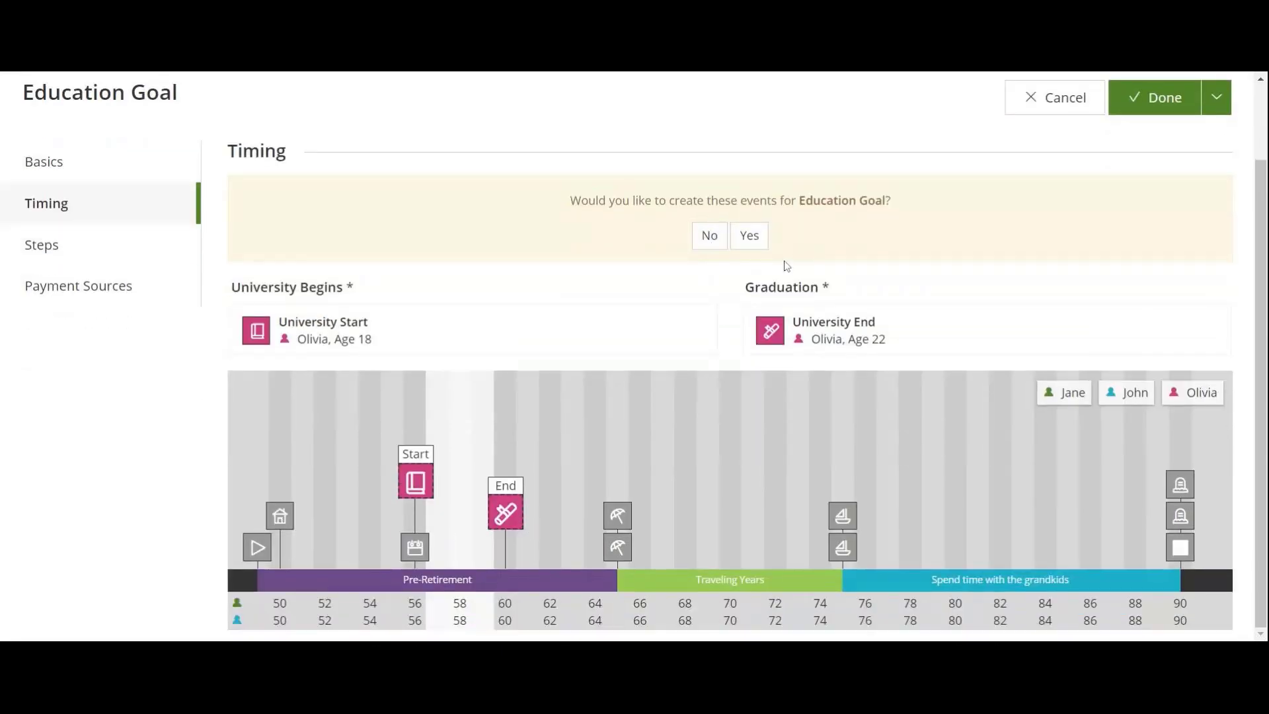
click(749, 236)
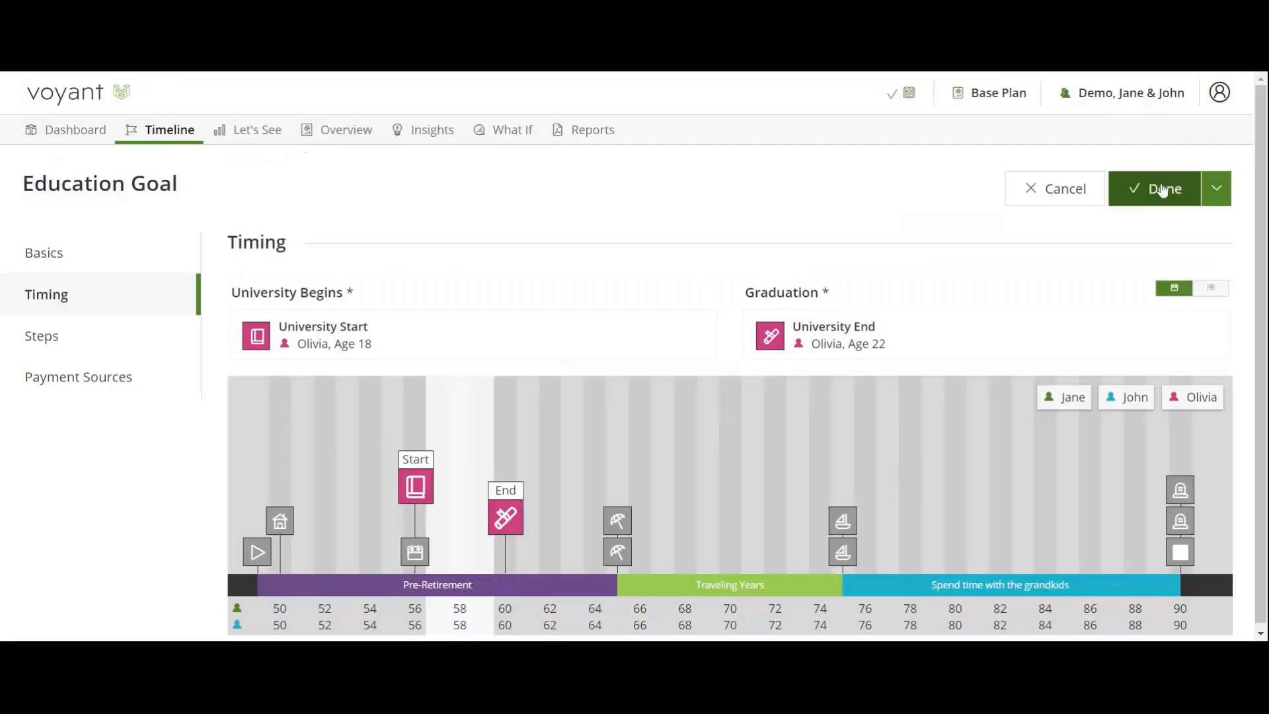
click(1144, 191)
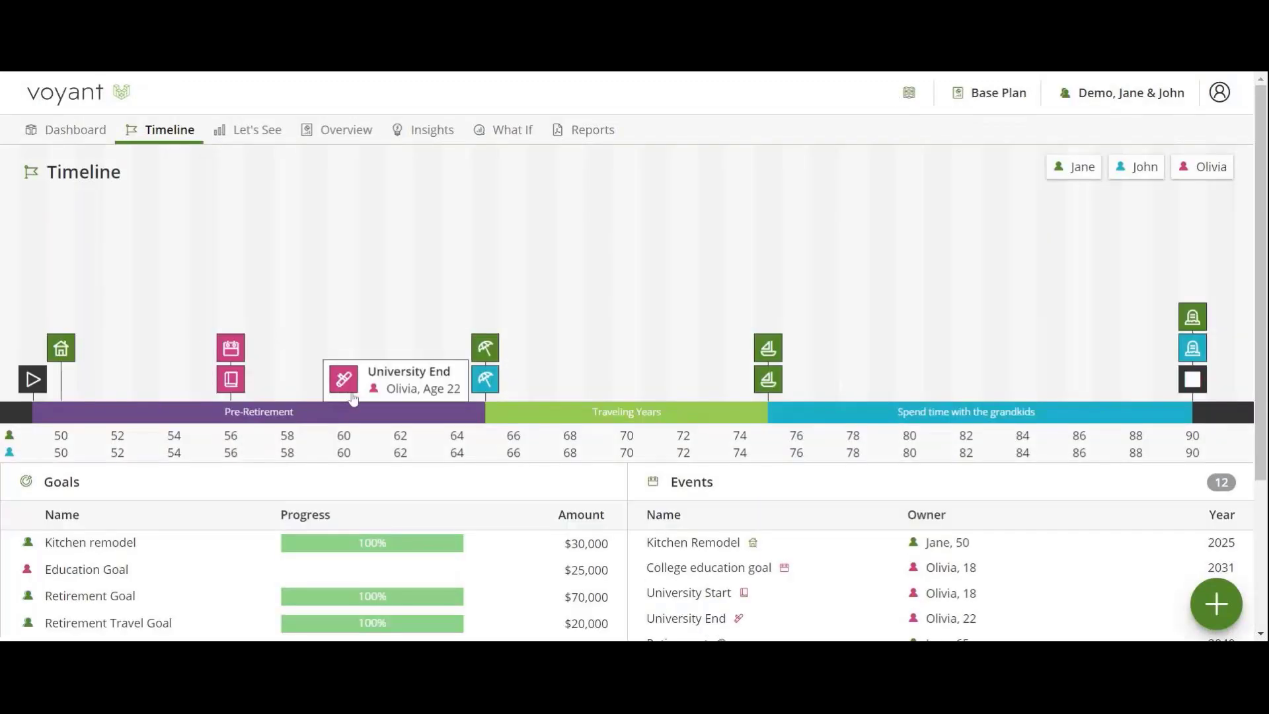
scroll(449, 430, down, 3)
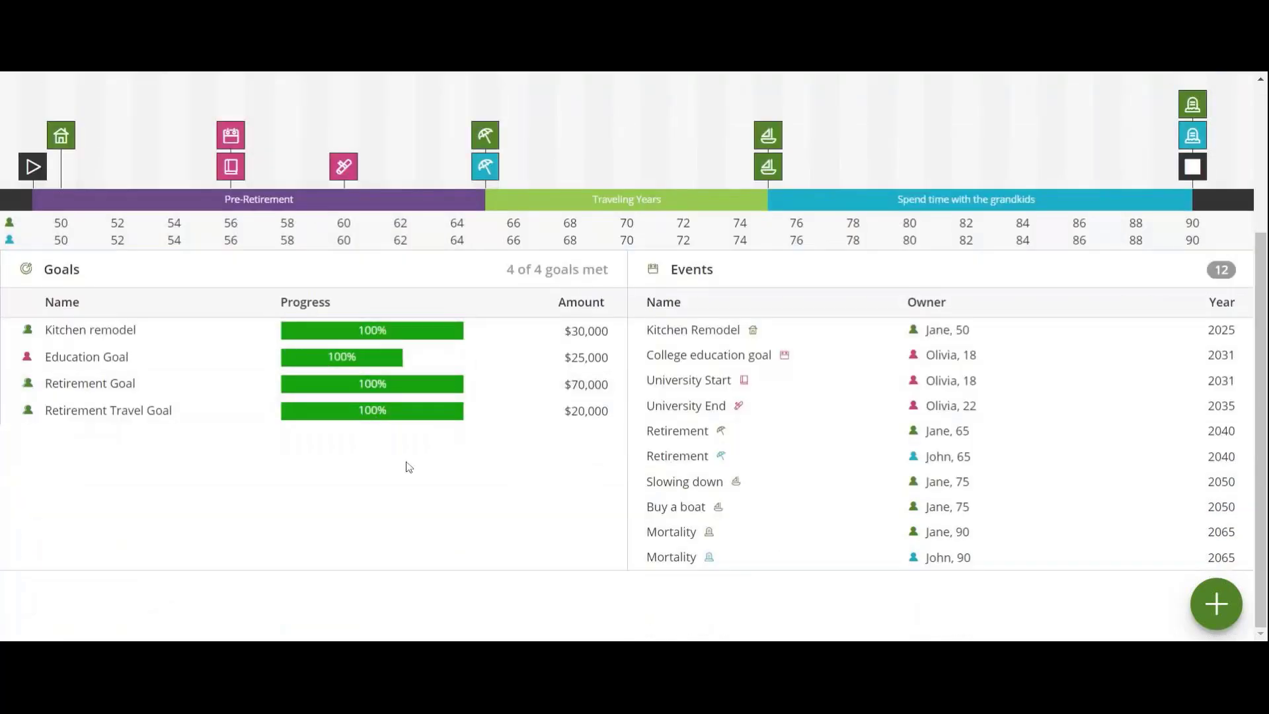
scroll(506, 532, up, 3)
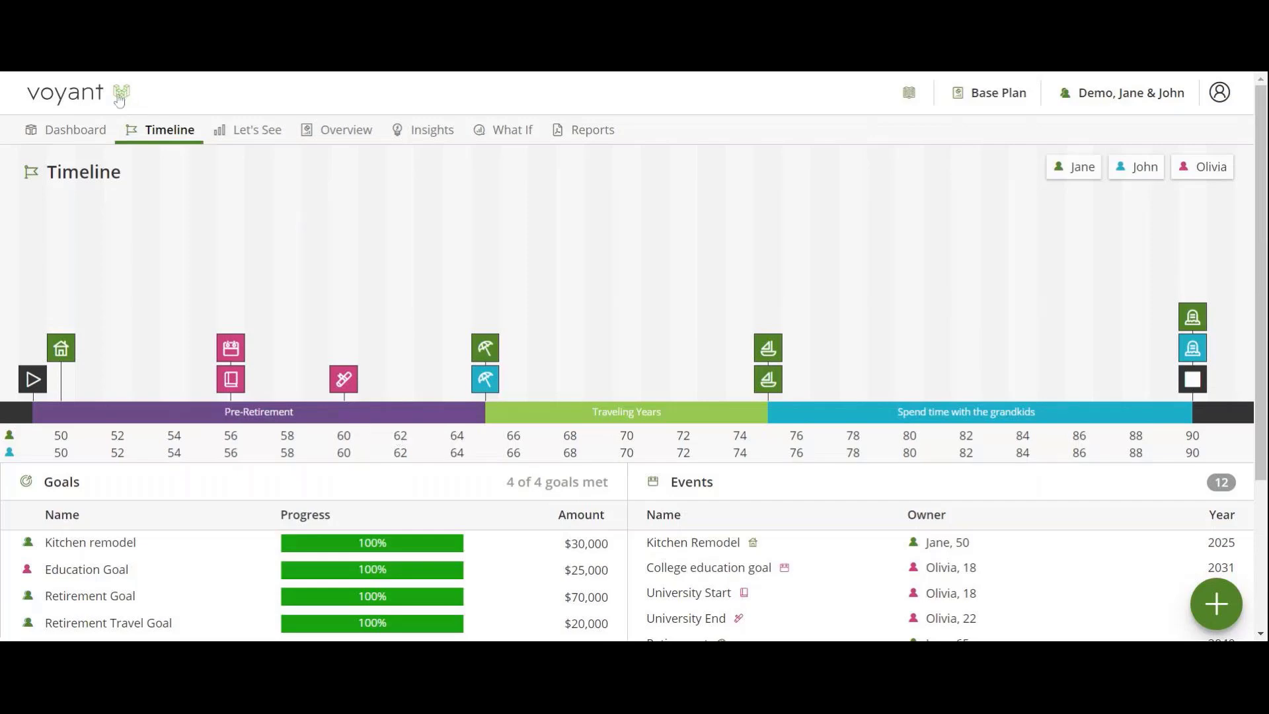
Open the plan's Single Chart in Let's See and examine the Cash Flow chart with its detailed breakdown.
click(251, 133)
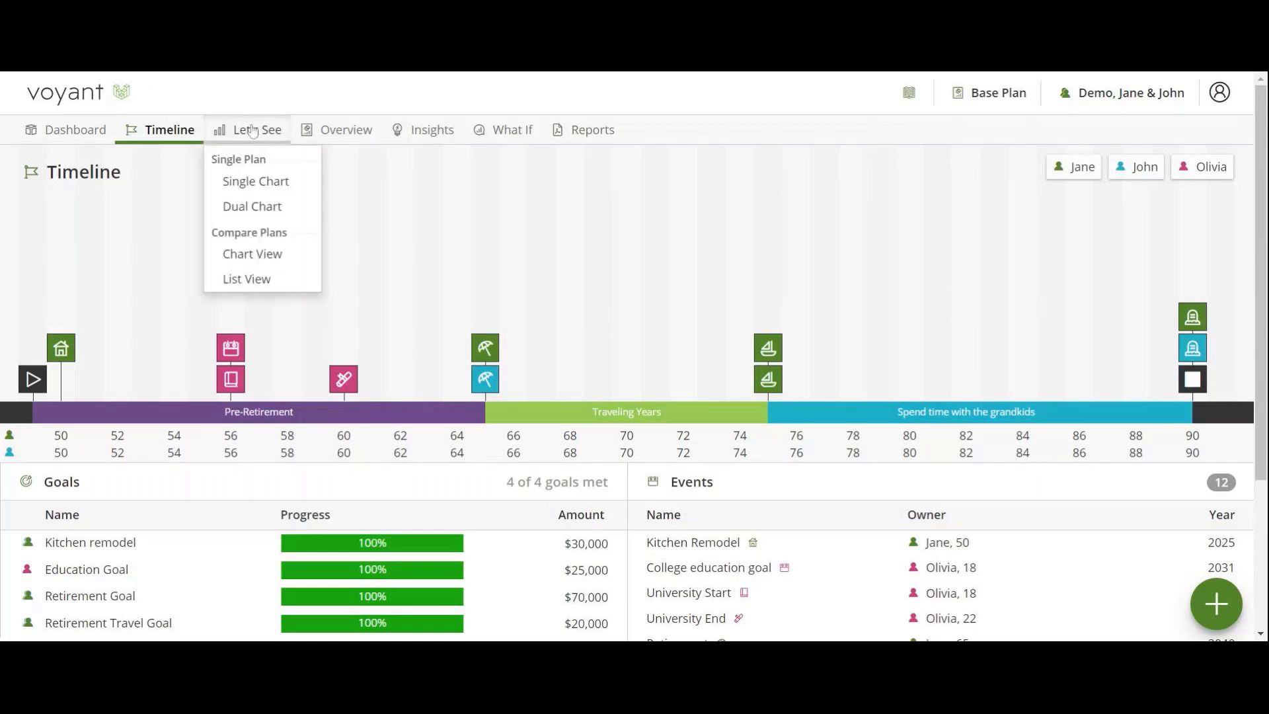
click(248, 188)
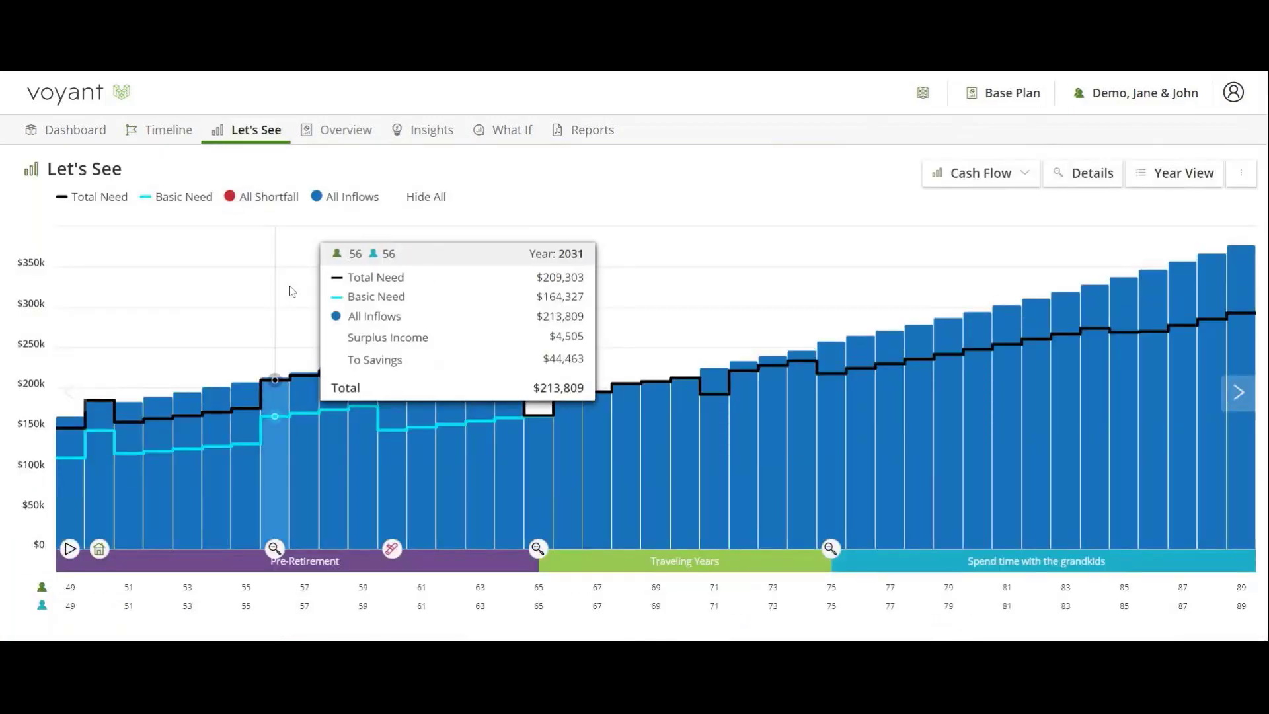
click(1090, 176)
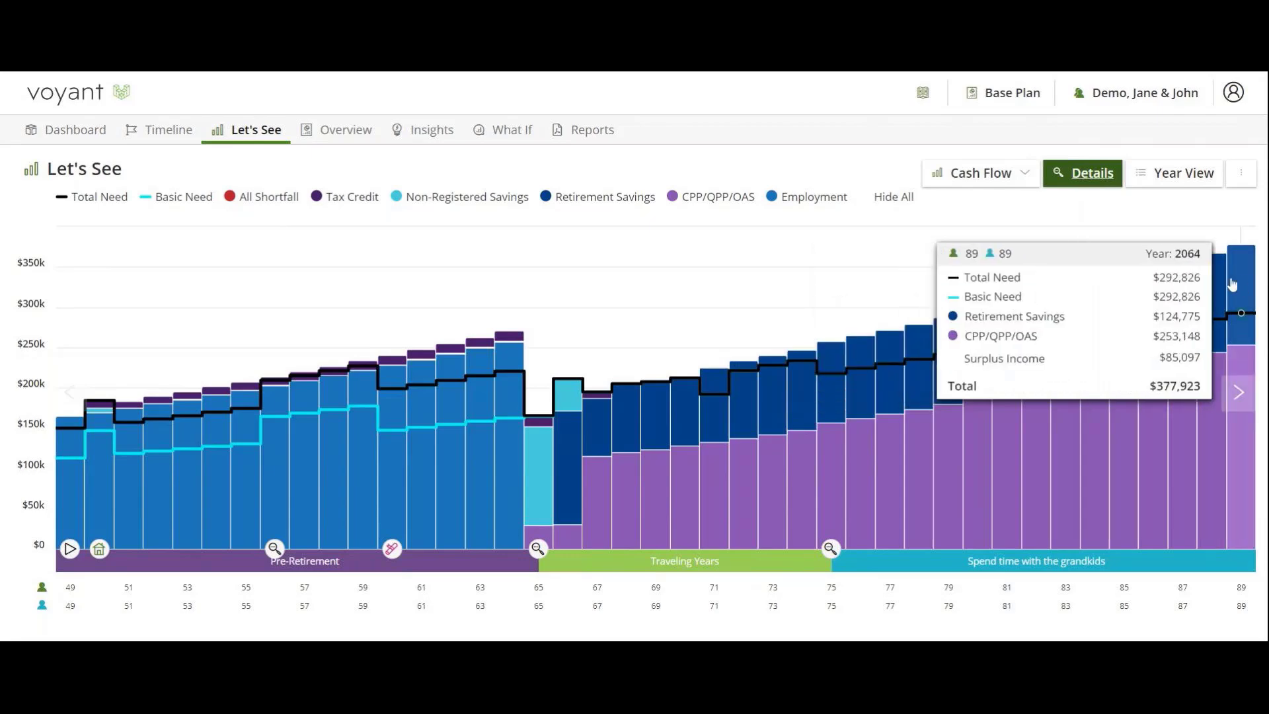
Switch the chart from Cash Flow to Assets and examine the account values through age 89.
click(1018, 176)
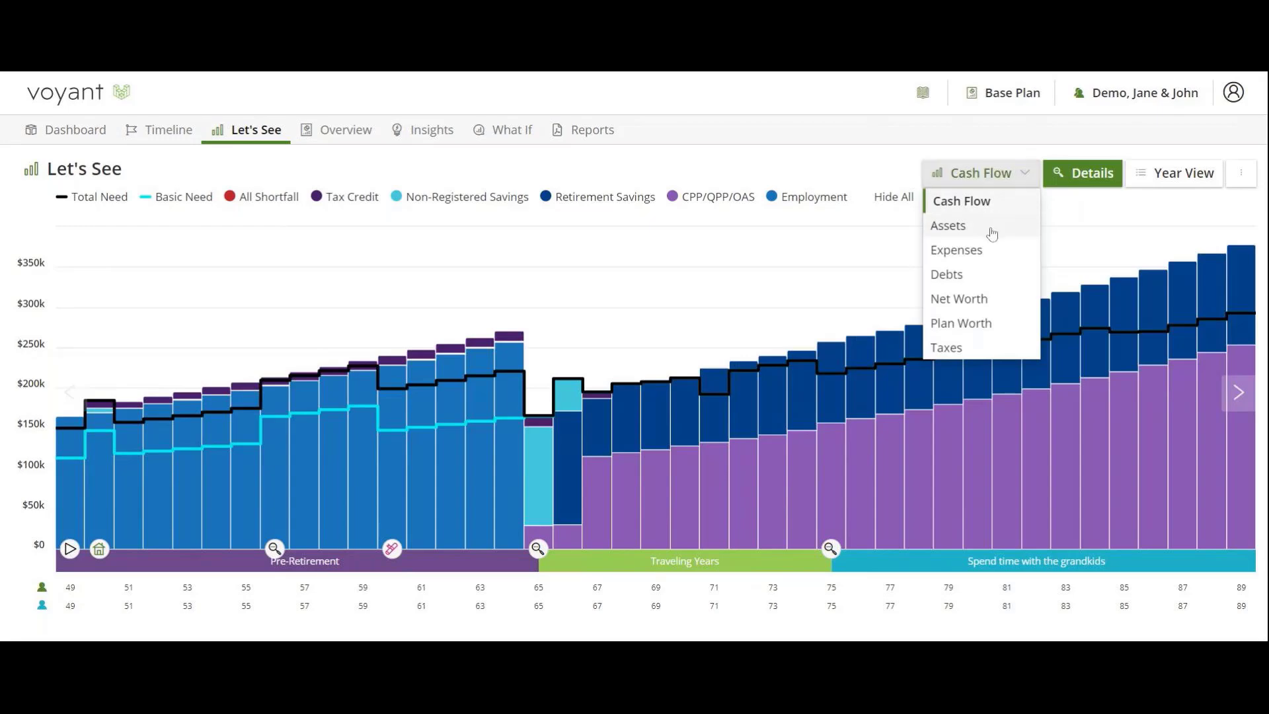
click(997, 233)
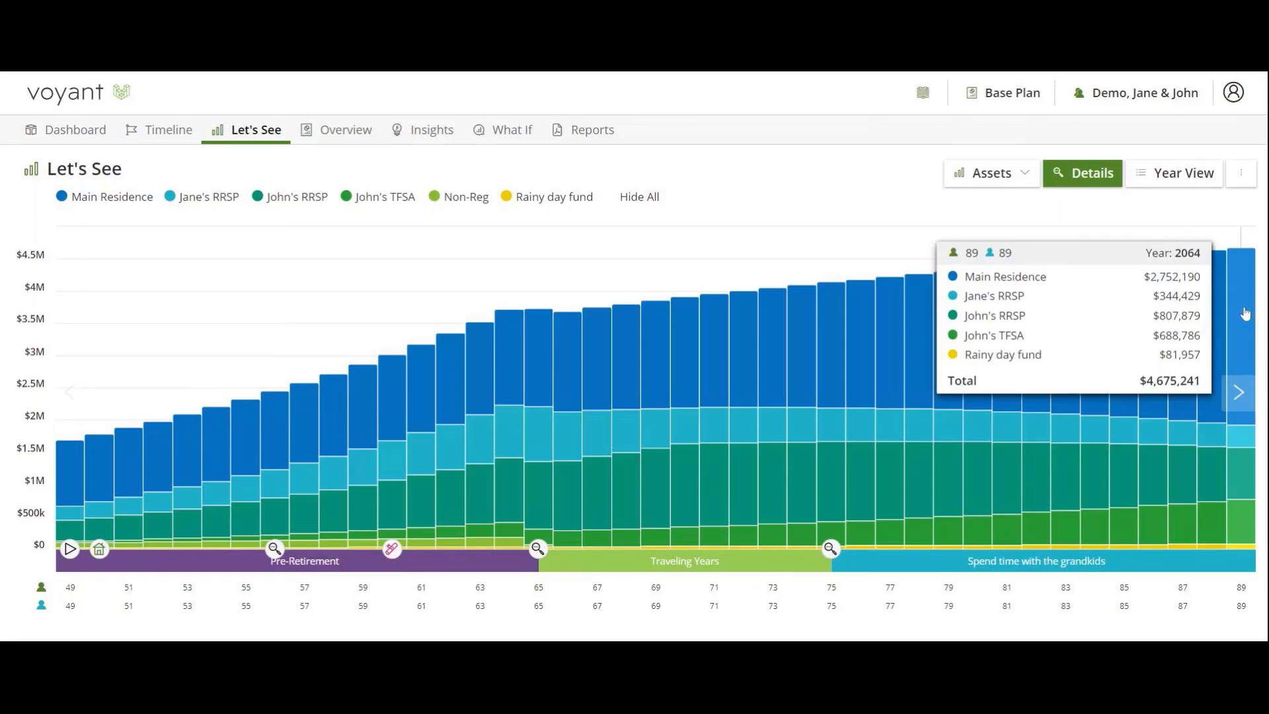
Hide the Main Residence from the Assets chart and examine the remaining account values at age 89.
click(1242, 174)
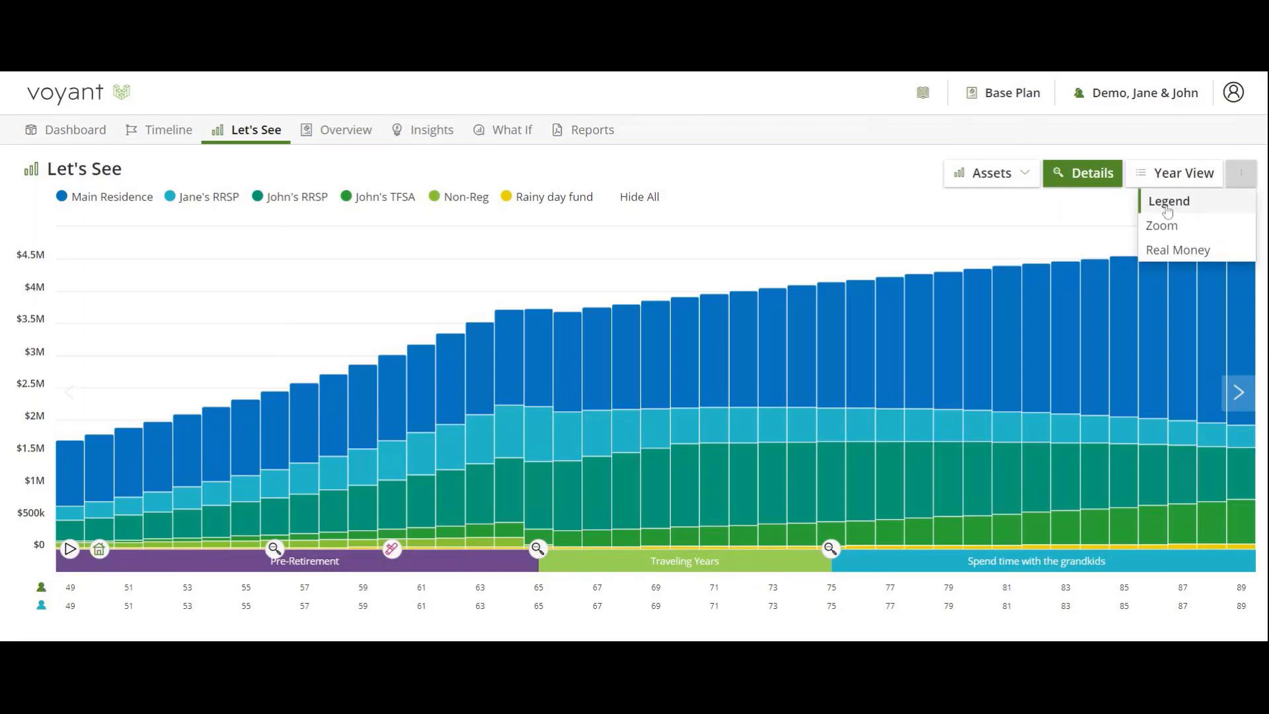
click(86, 202)
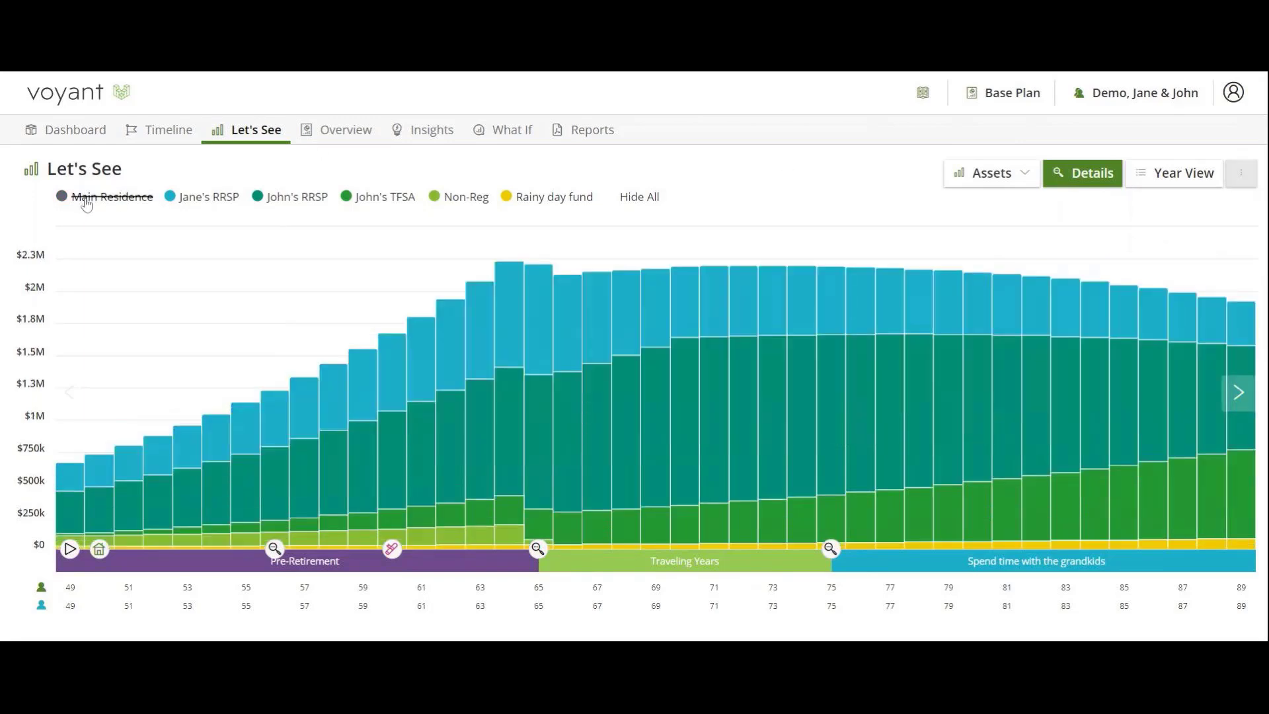
mouse_move(1245, 312)
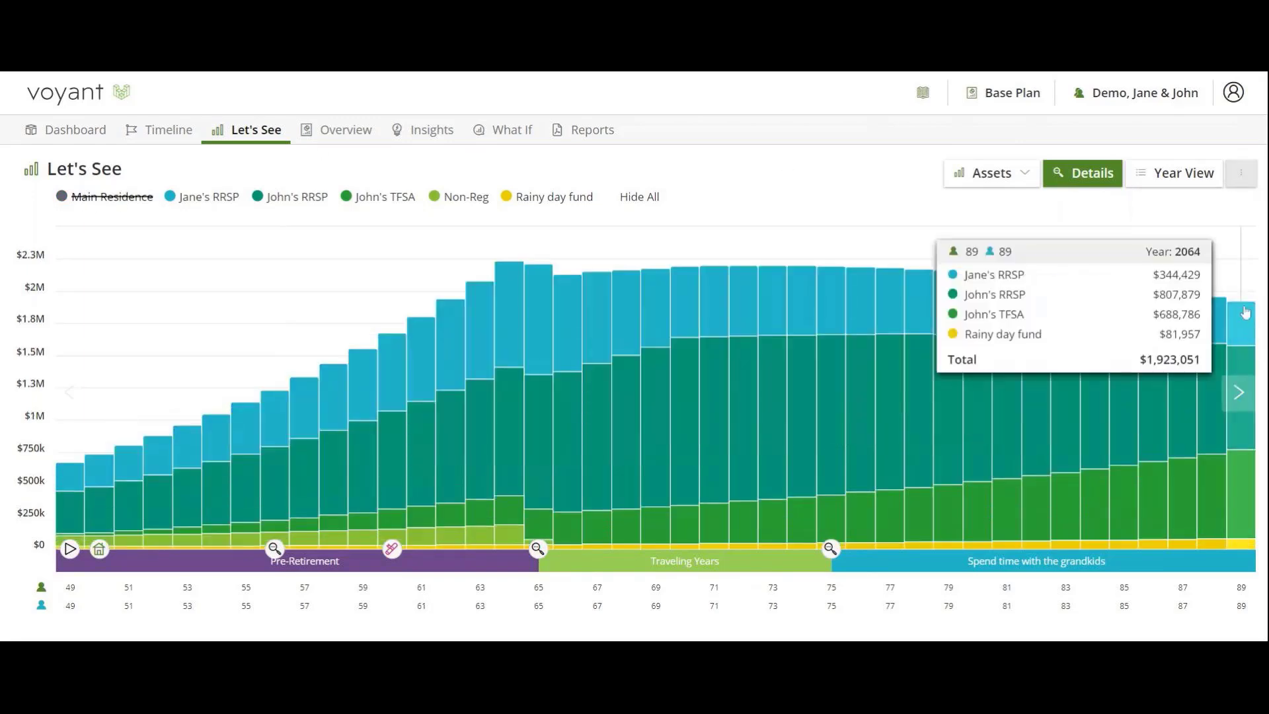
Enable the chart's Zoom controls and view the Pre-Retirement, Traveling Years and Spend time with the grandkids stages one after another.
click(1242, 173)
click(1184, 232)
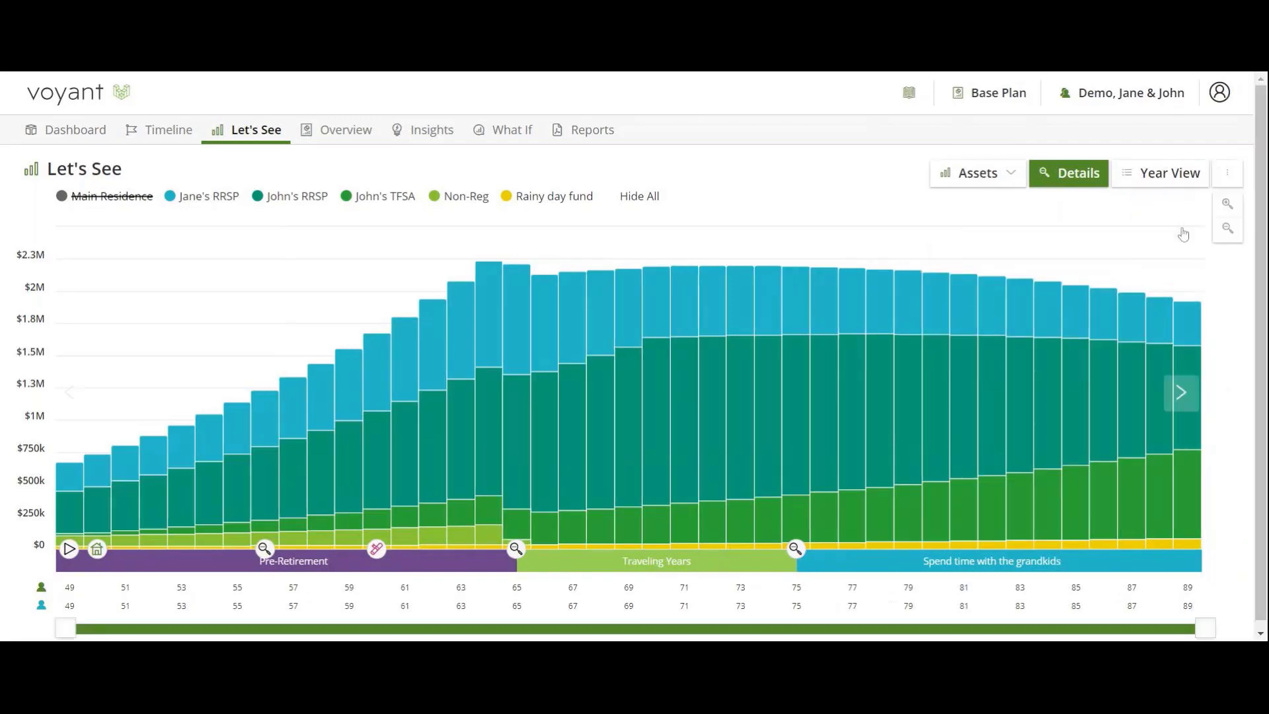
mouse_move(1045, 271)
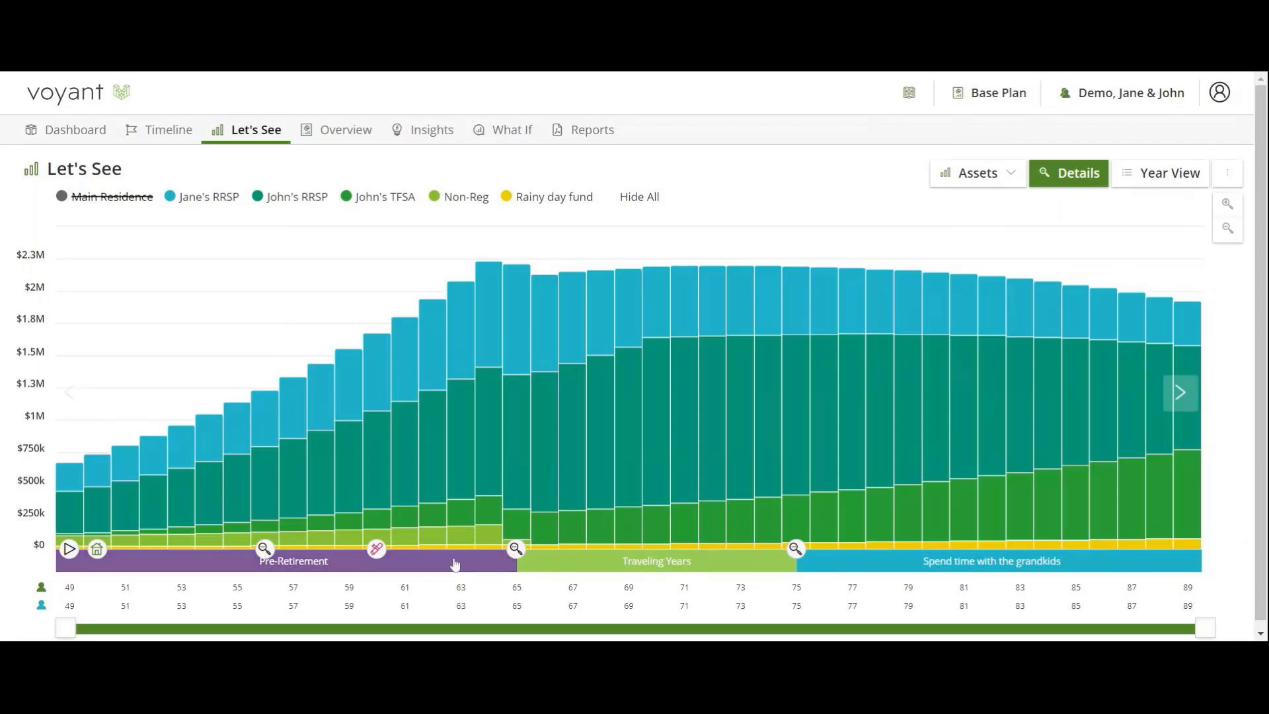
click(298, 563)
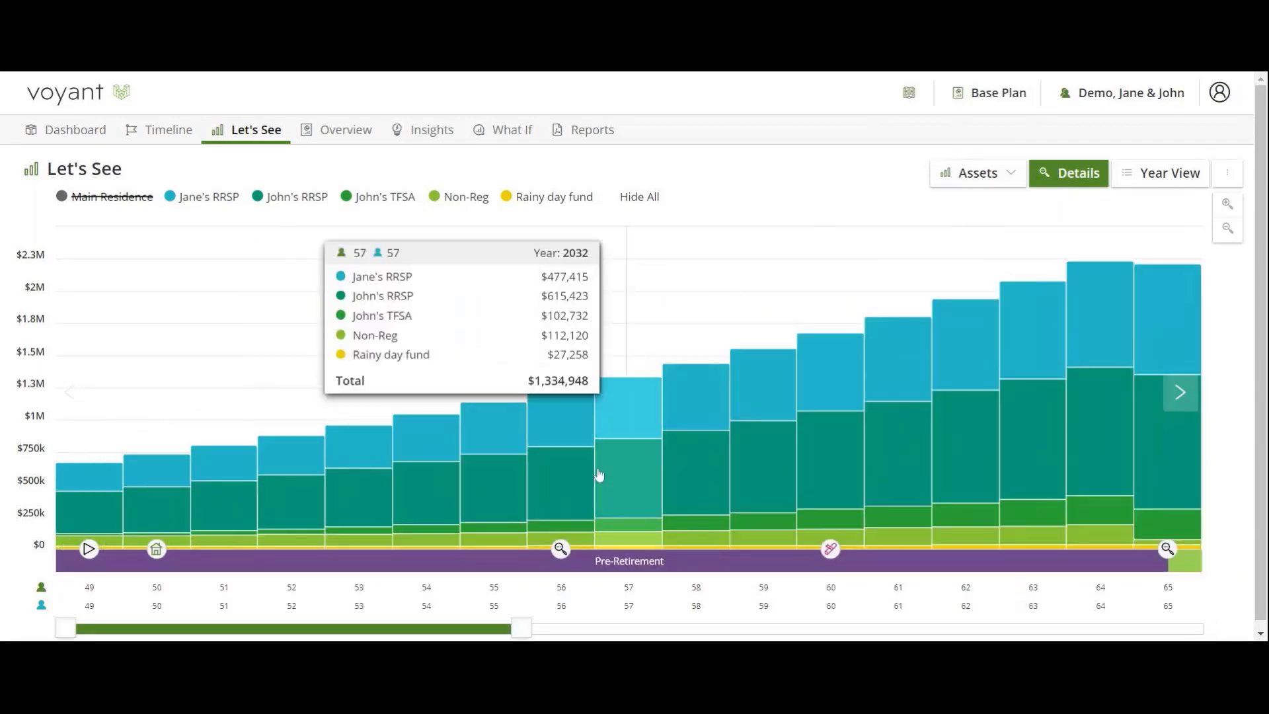
click(1183, 571)
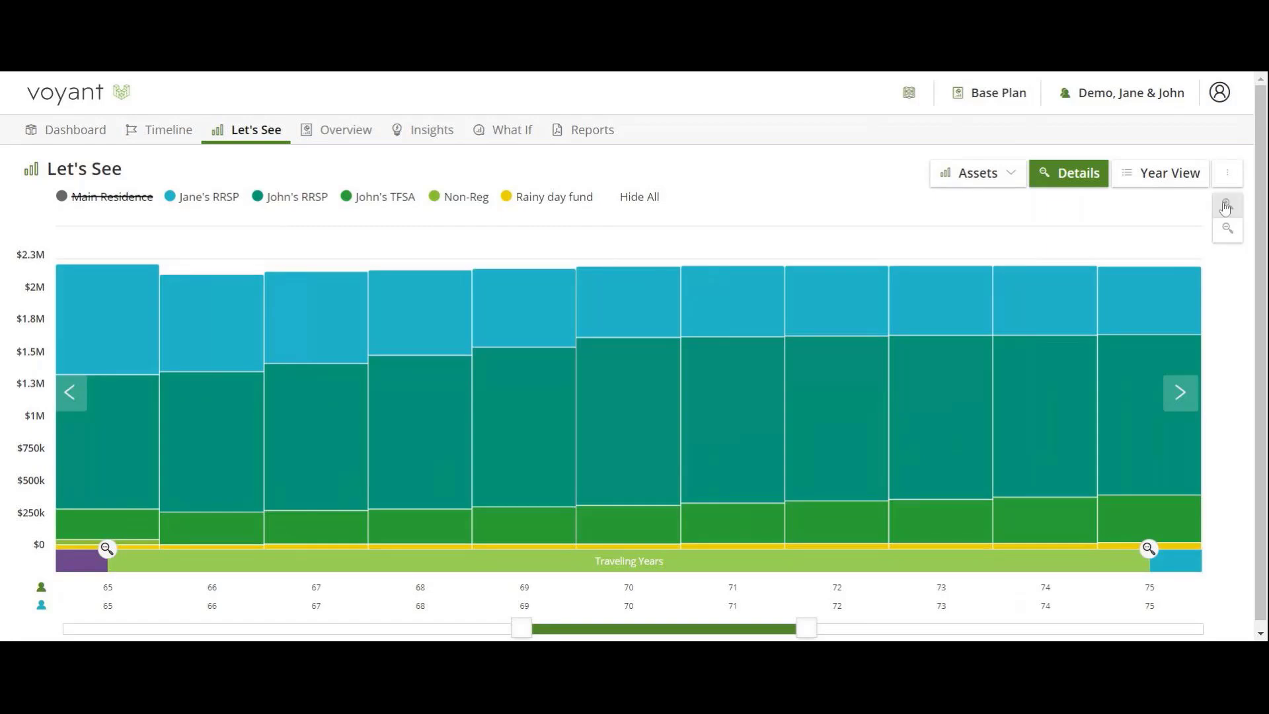
click(1188, 563)
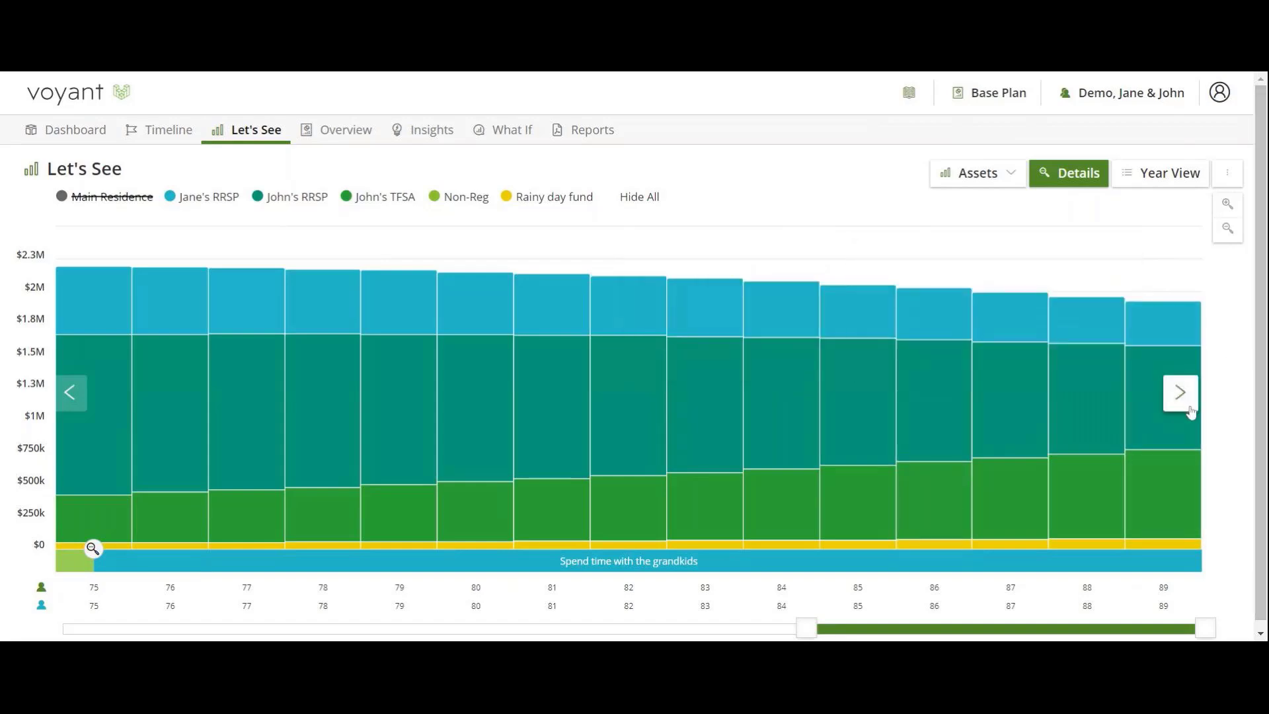
Open the Legacy overview and review the estate distribution for the scenario in which only the first spouse dies today.
mouse_move(329, 125)
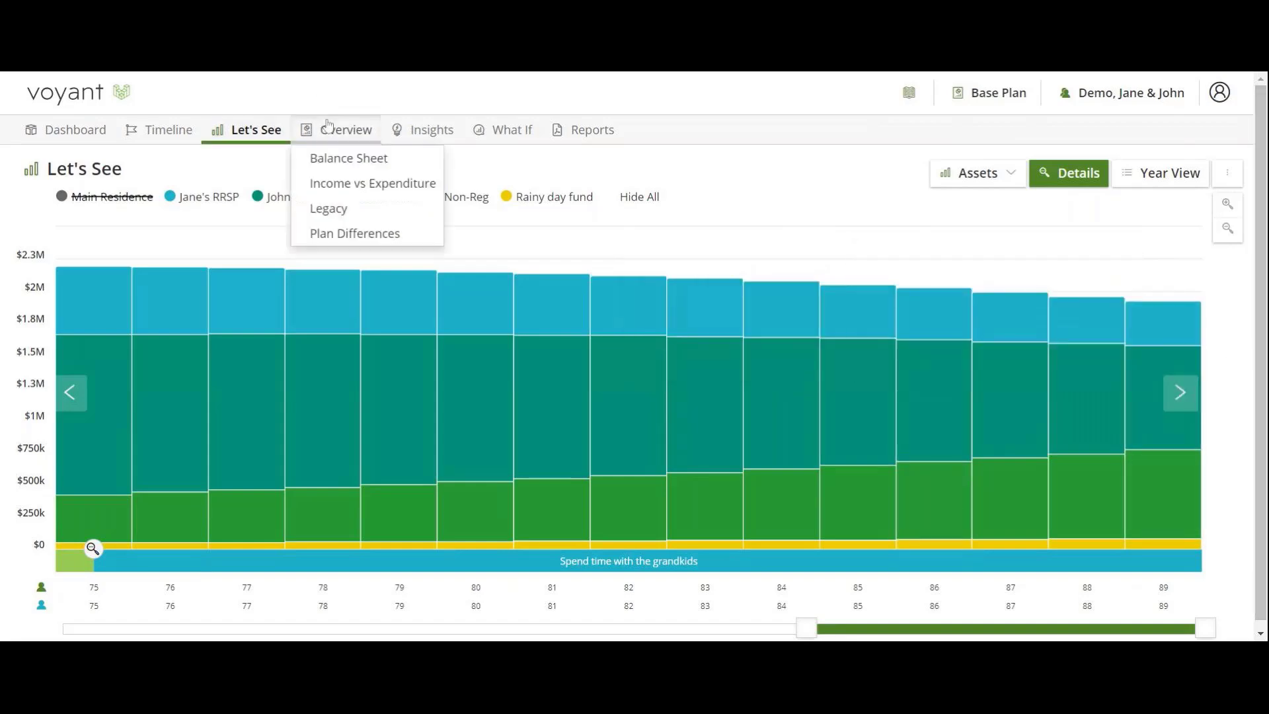
click(336, 208)
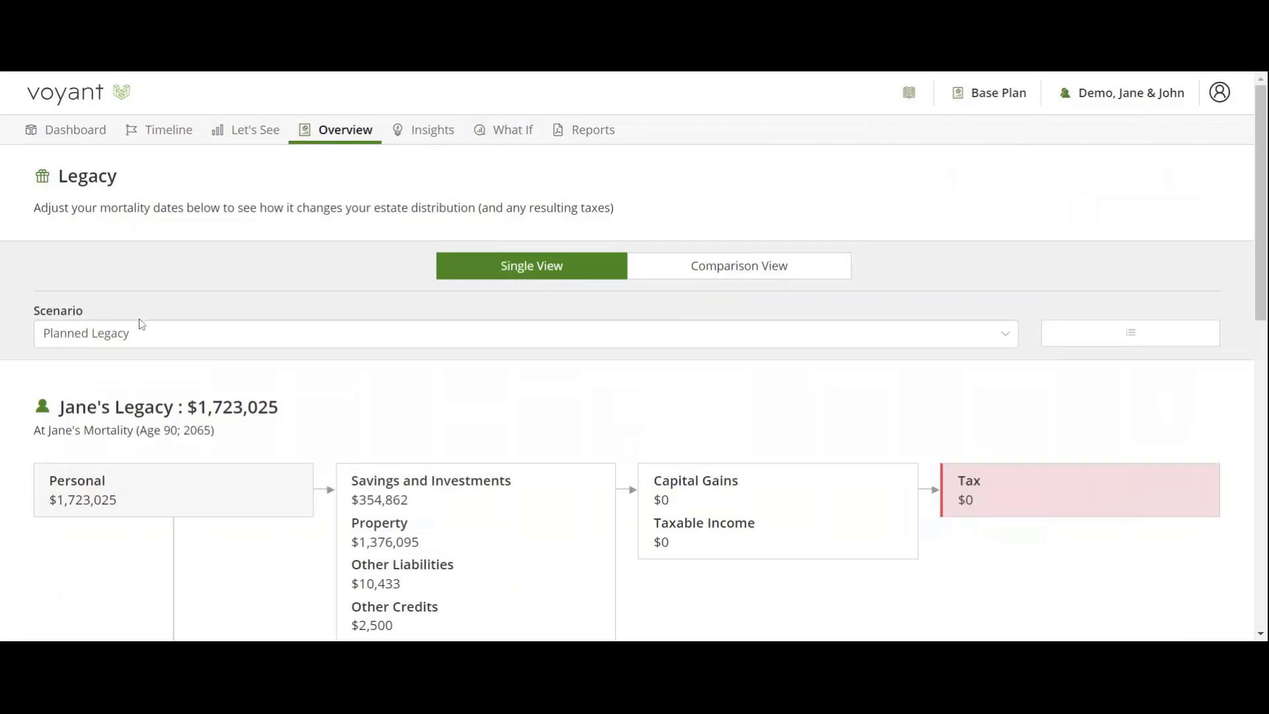
click(142, 386)
scroll(635, 519, down, 3)
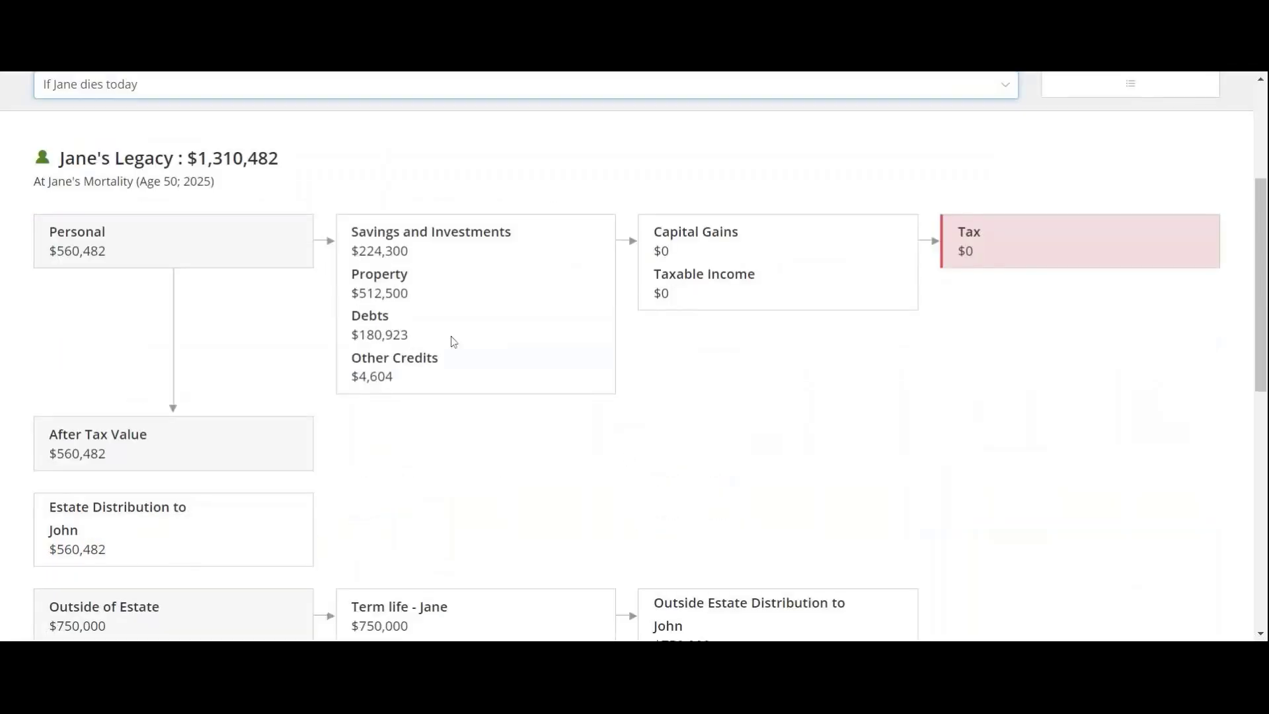
scroll(449, 336, down, 2)
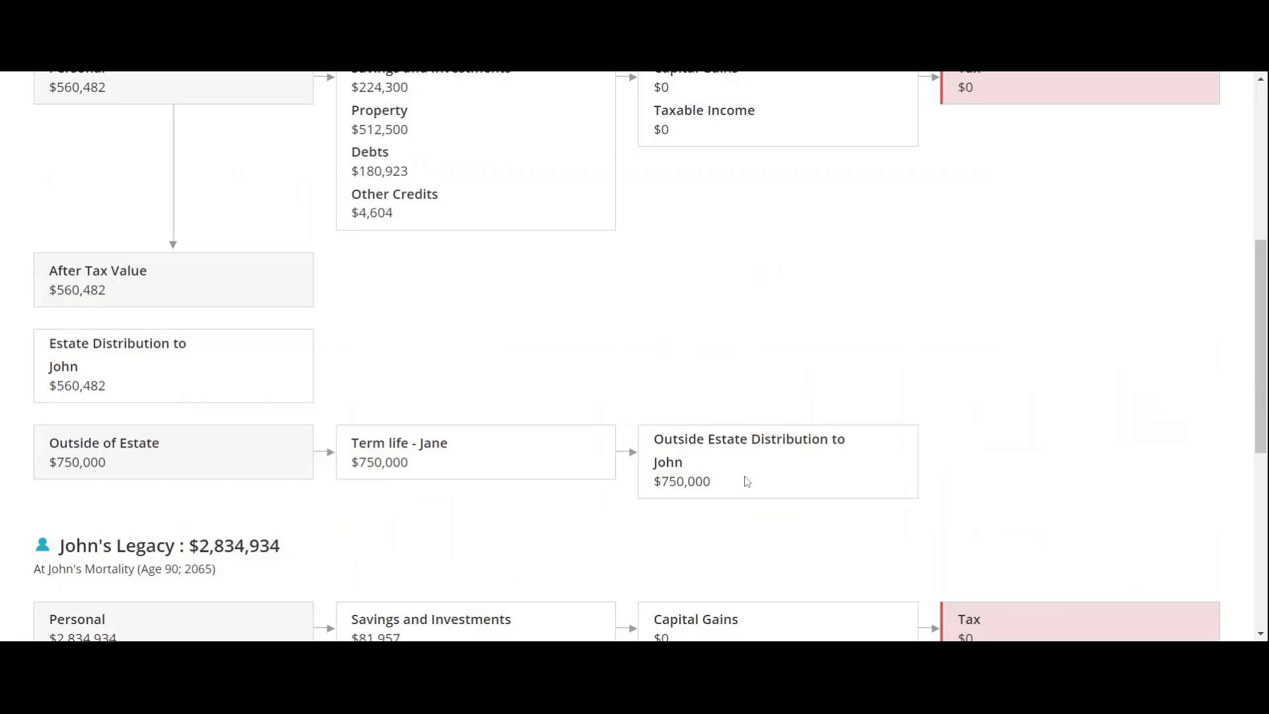
scroll(428, 480, down, 6)
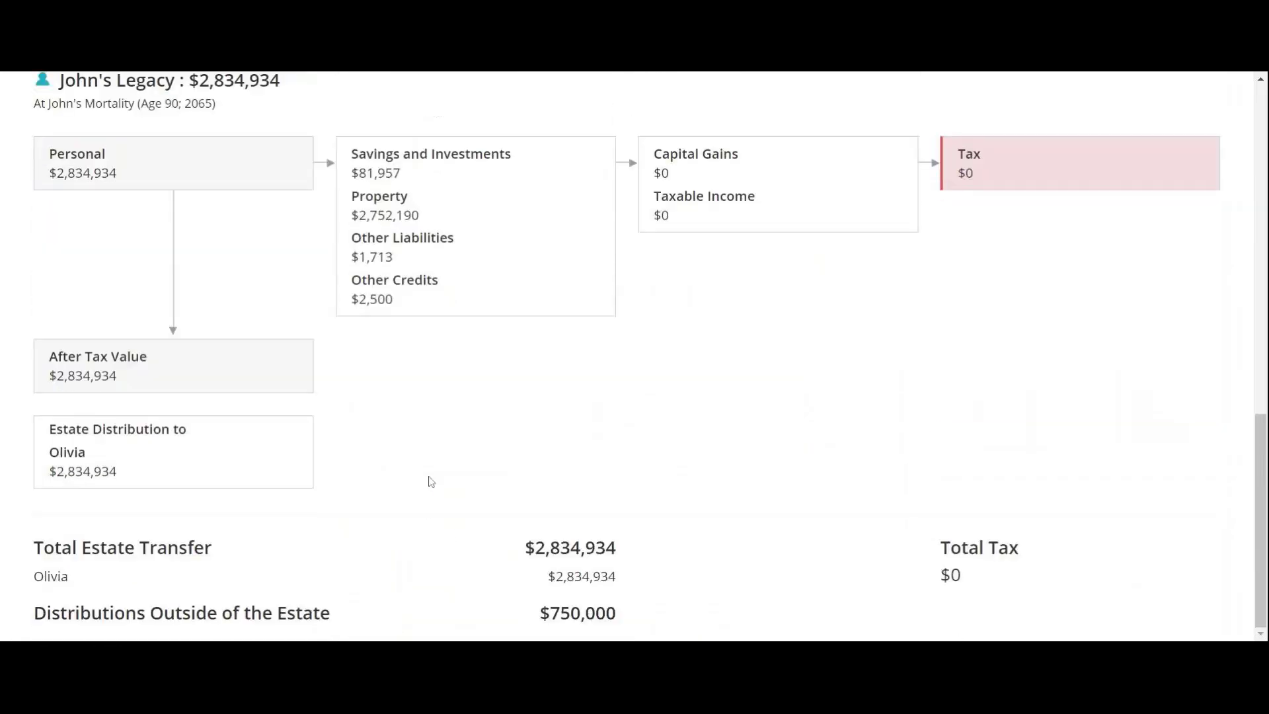
scroll(431, 482, up, 14)
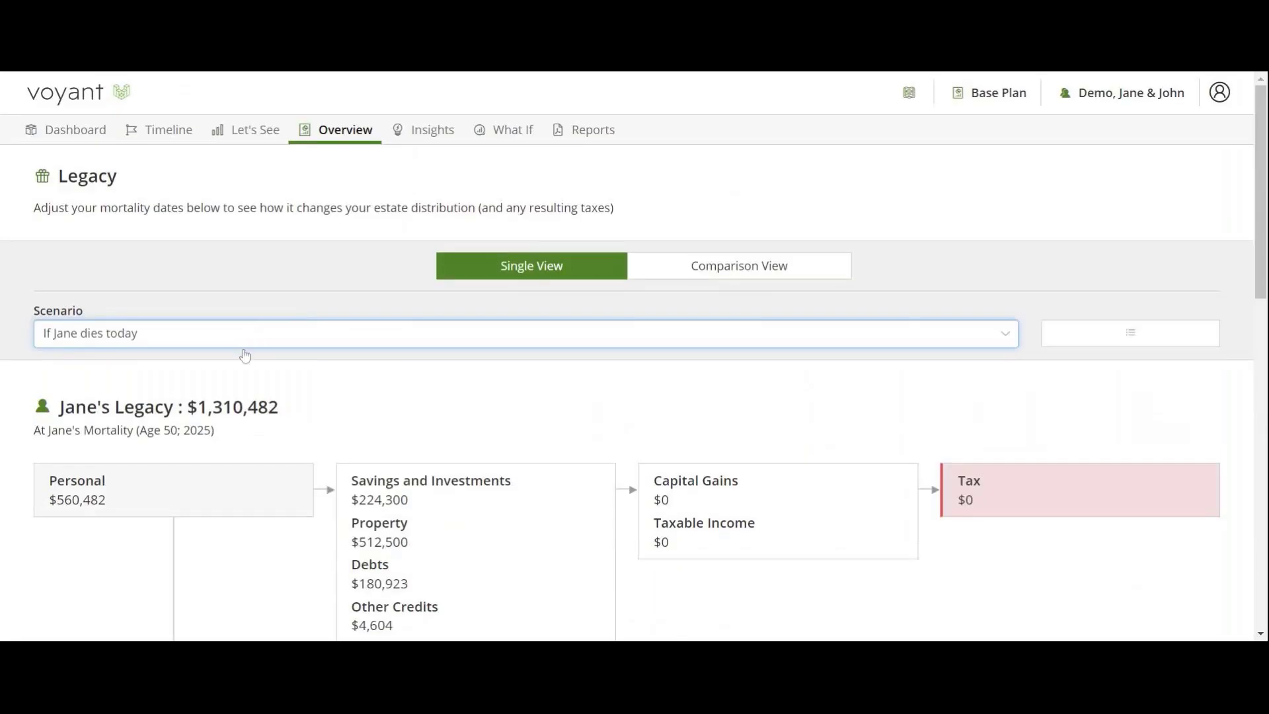
Switch the Legacy scenario to "If both die today" and review both spouses' estates, outside distributions and taxes.
click(204, 428)
scroll(254, 448, down, 5)
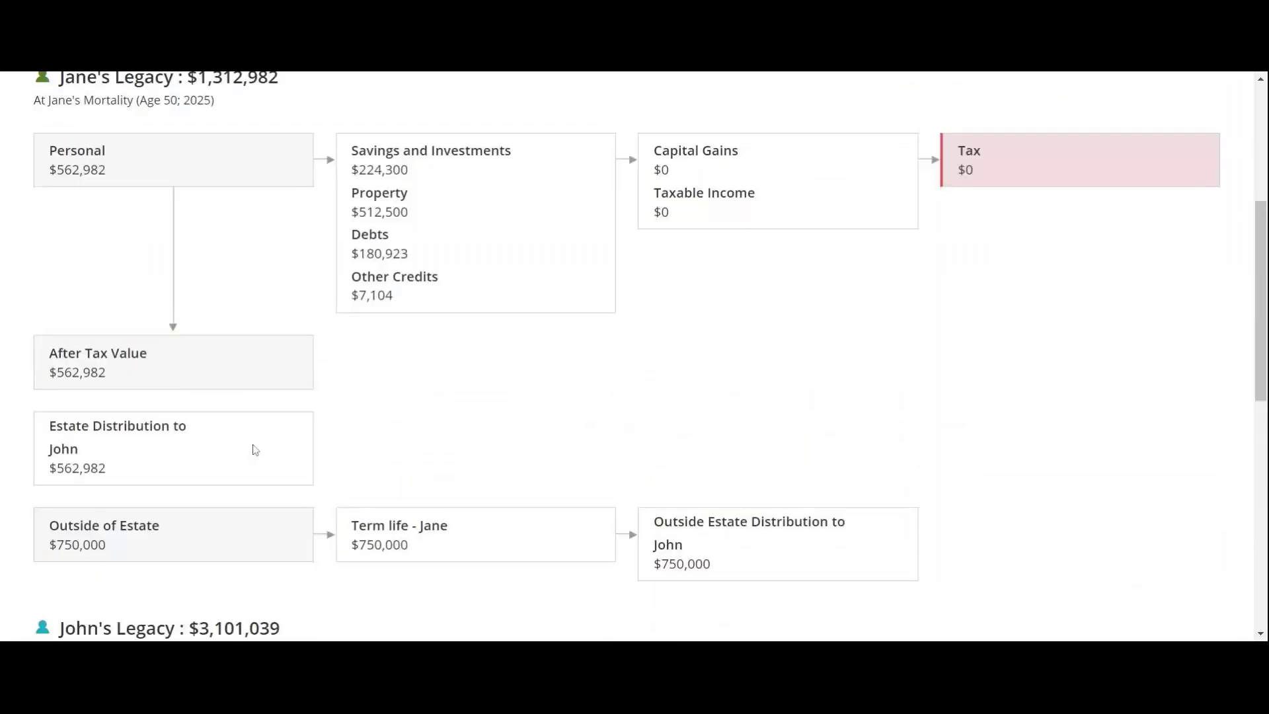
scroll(255, 449, down, 9)
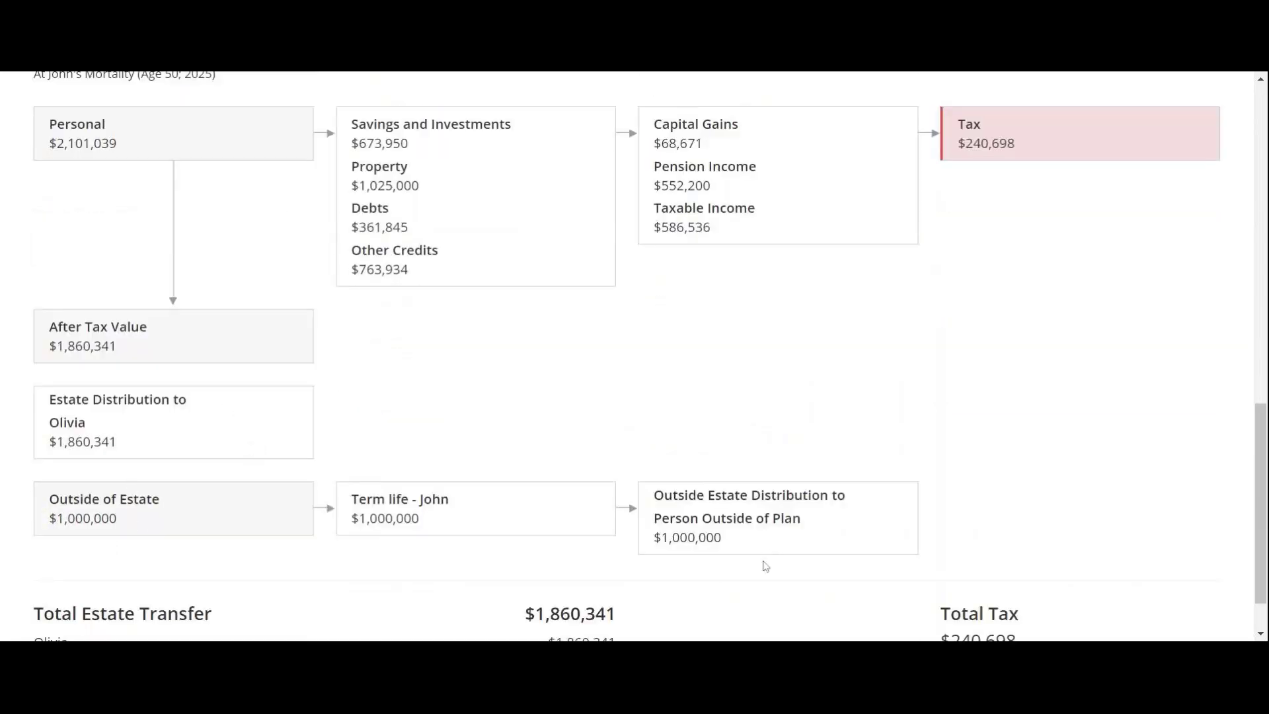
scroll(363, 549, down, 1)
scroll(894, 636, up, 10)
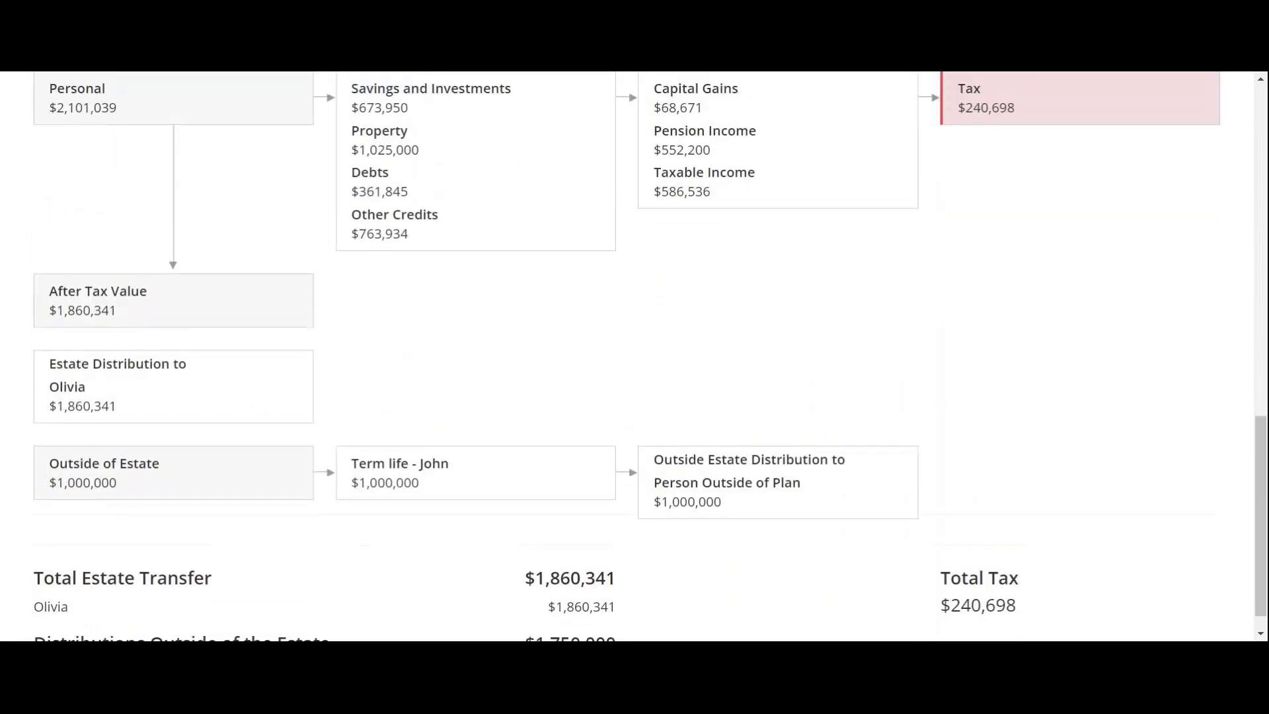
scroll(944, 460, up, 4)
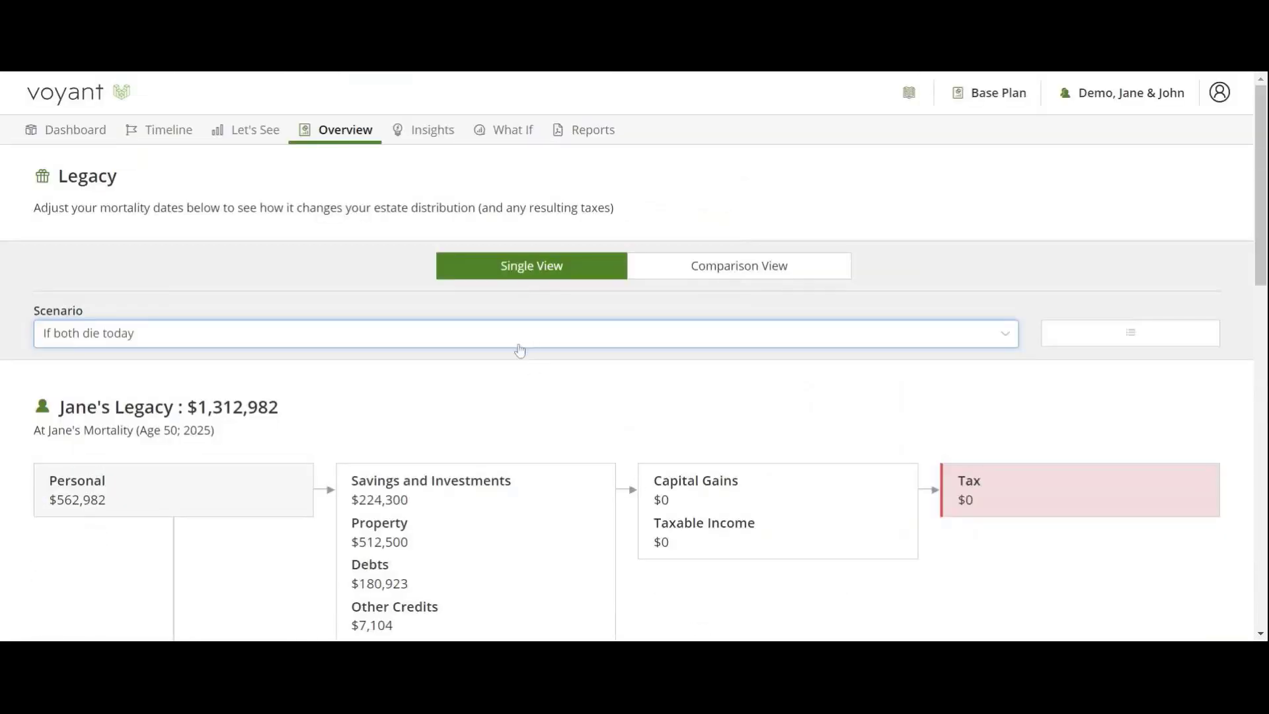
Return the Legacy scenario to Planned Legacy and review the total estate transfer and total tax.
click(396, 364)
scroll(443, 444, down, 3)
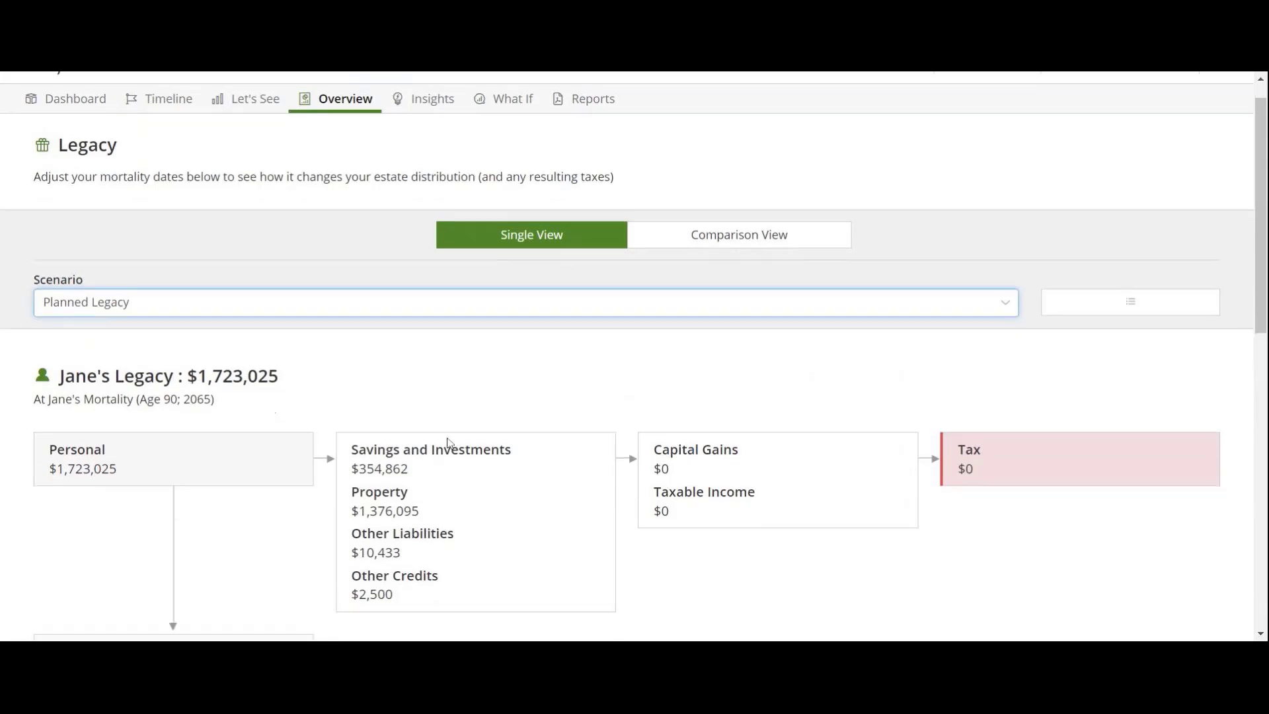
scroll(449, 447, down, 8)
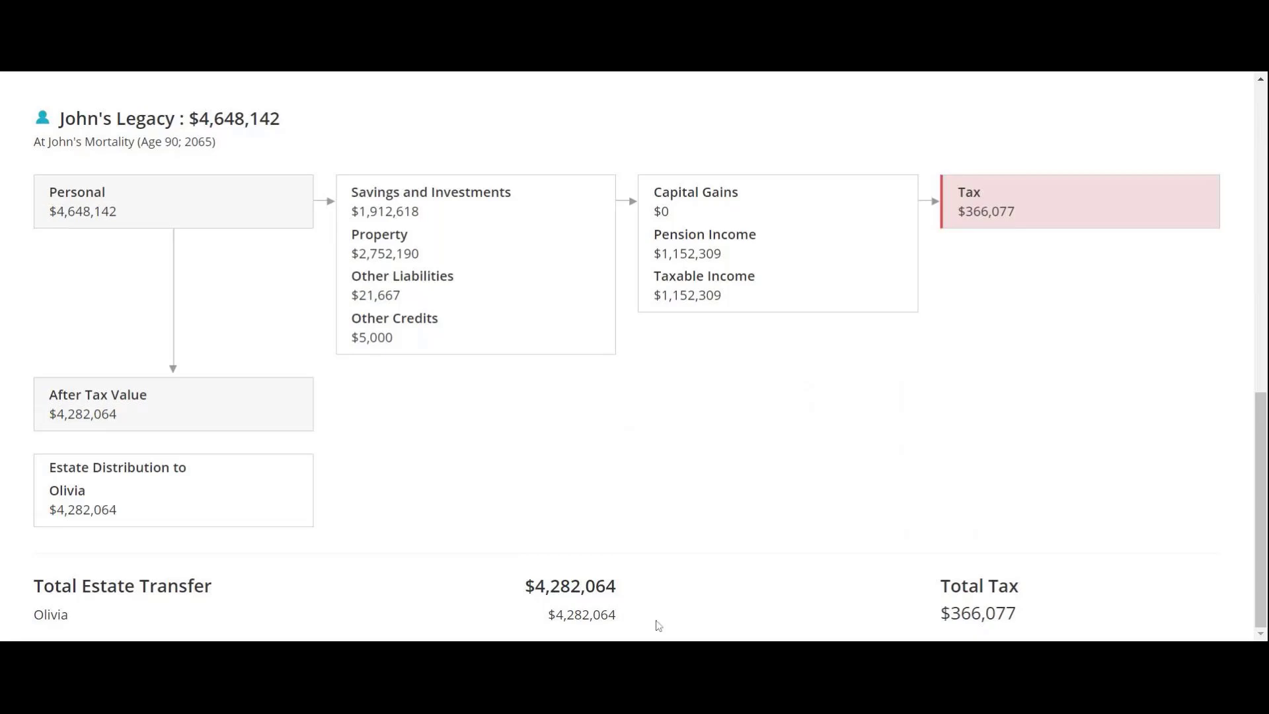
scroll(541, 459, up, 10)
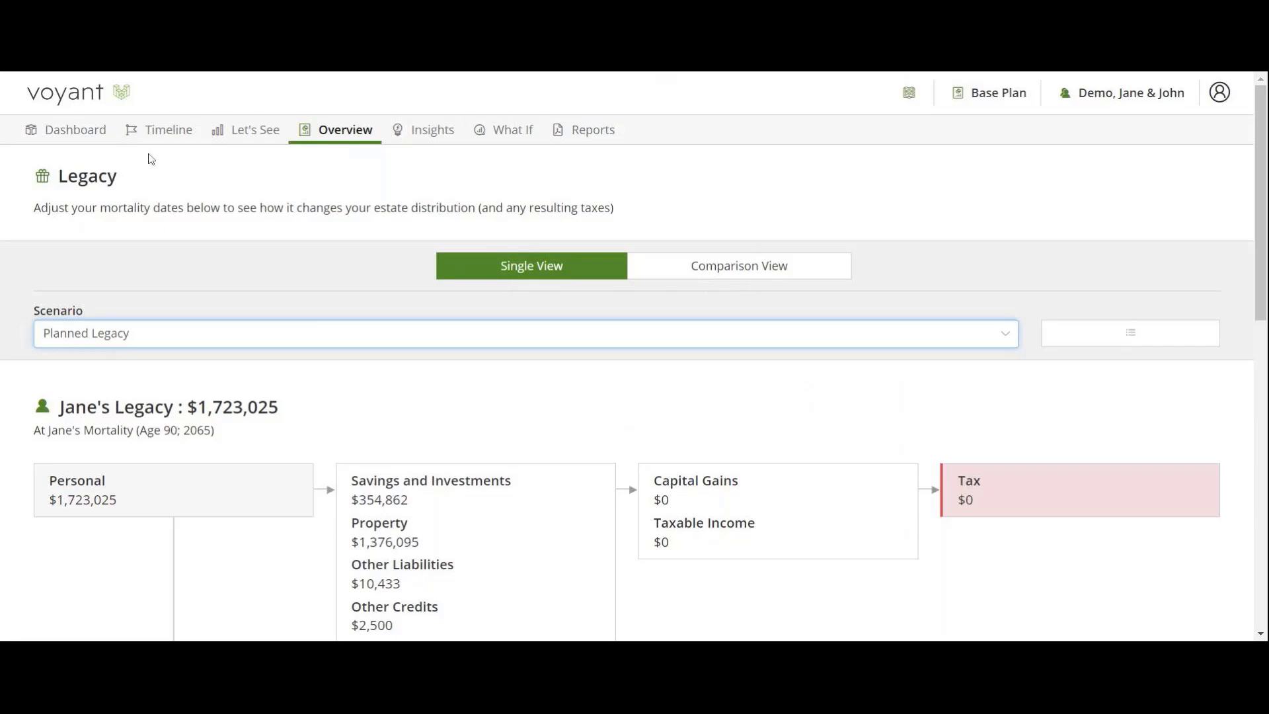
Create a What If plan named "Retire Early" as a copy of the Base Plan.
click(504, 132)
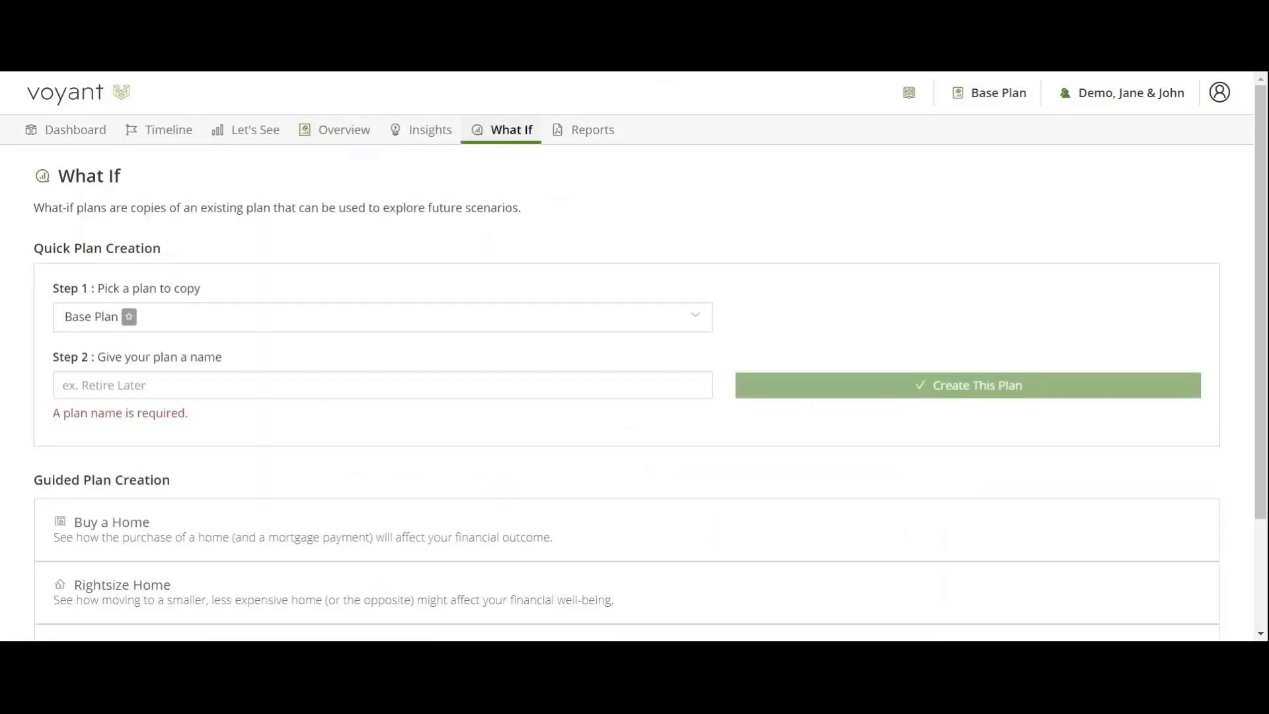
click(110, 390)
text(Retir)
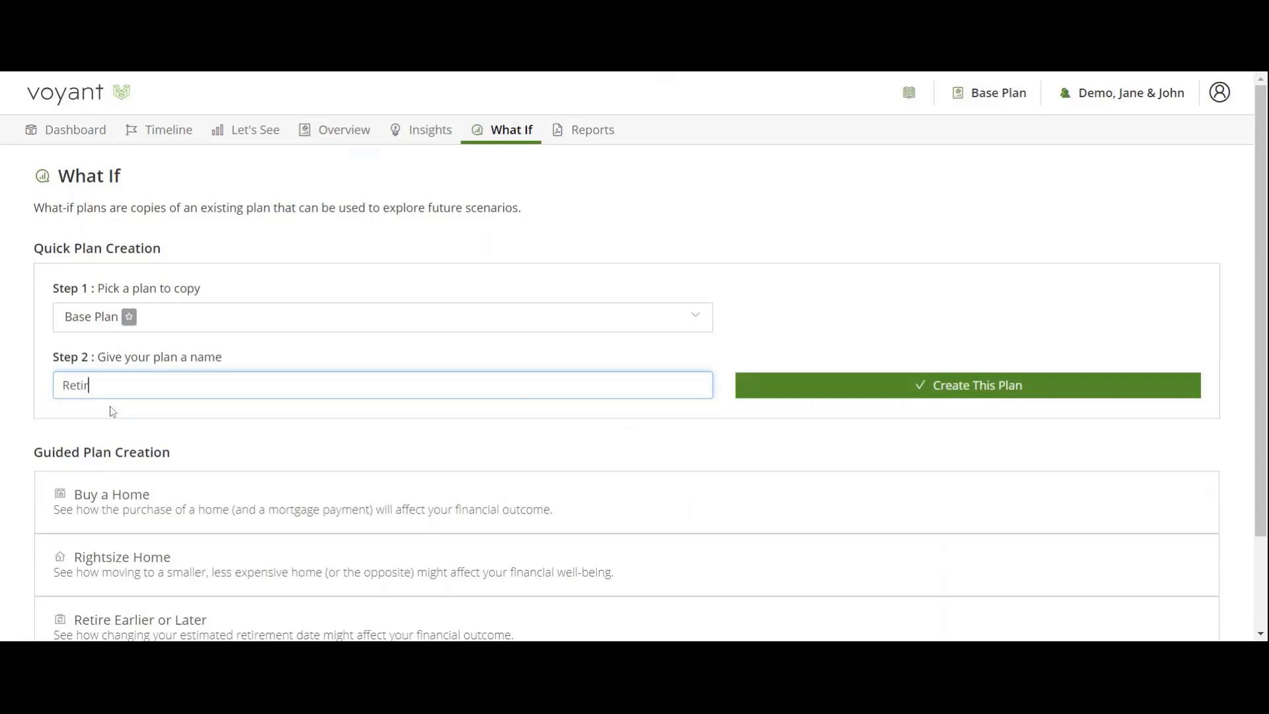
text(e Early)
click(883, 391)
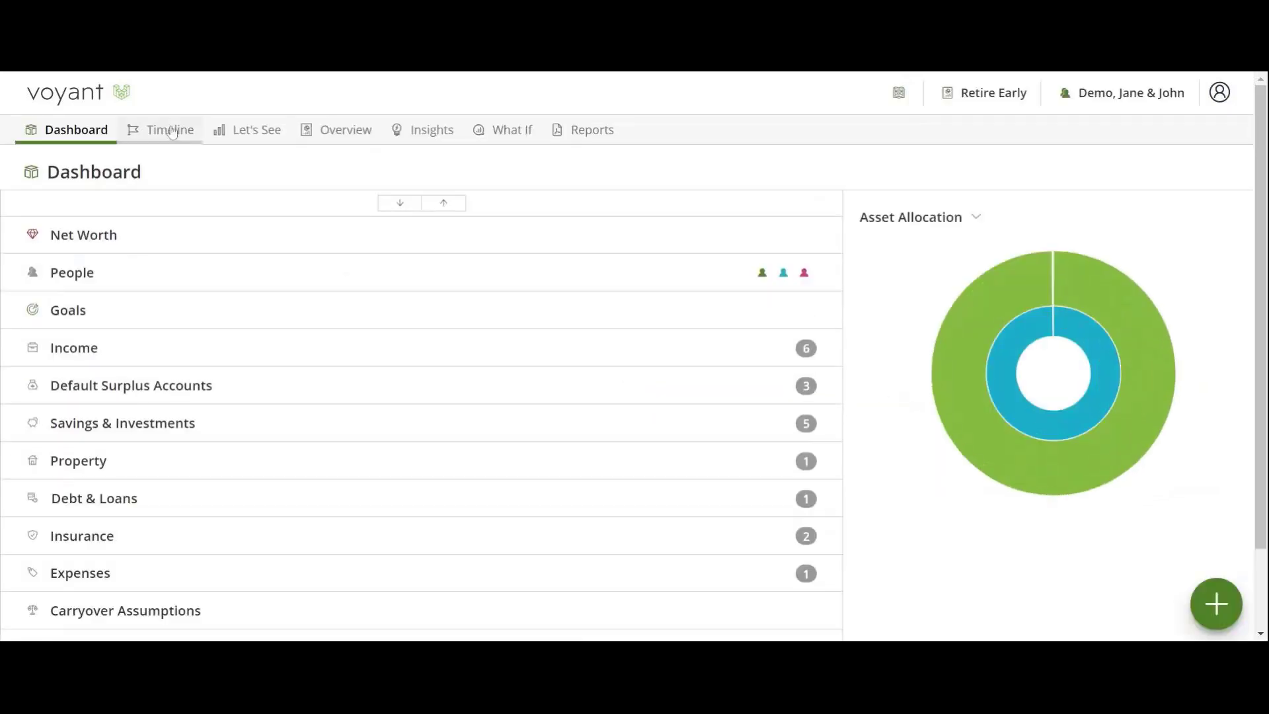
Move both spouses' Retirement events to age 60 on the Retire Early plan's timeline.
click(165, 129)
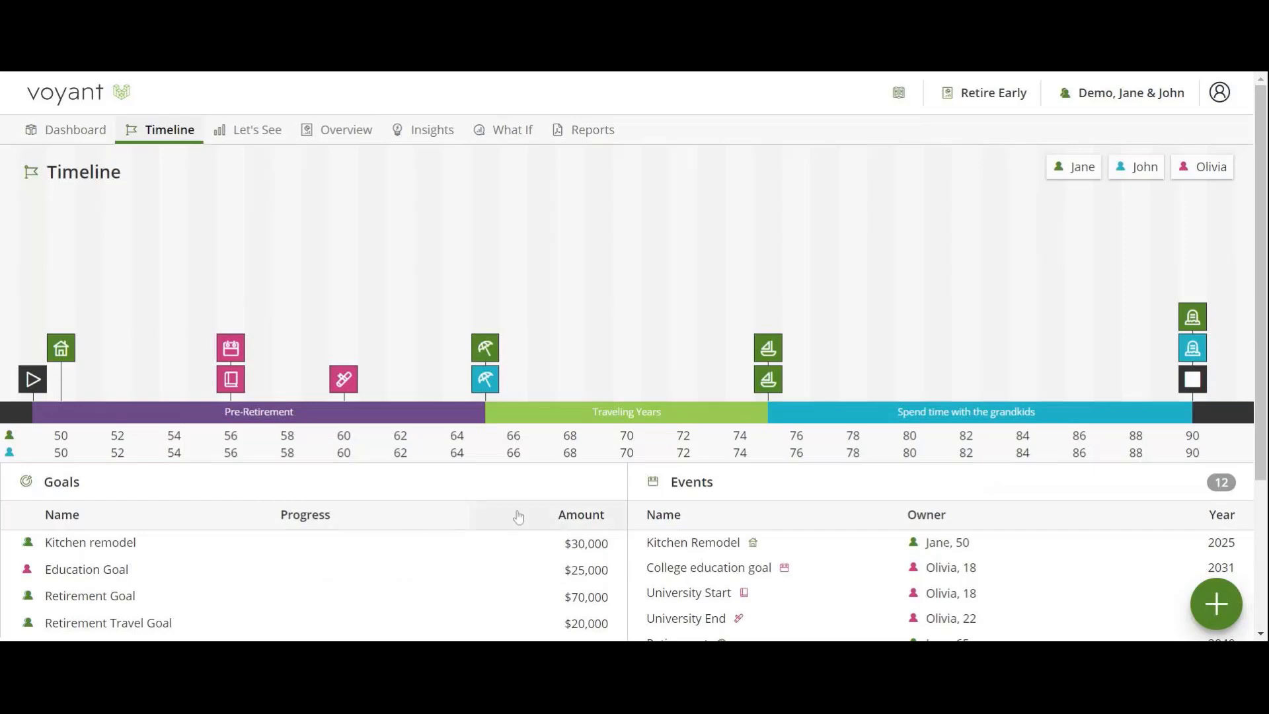
mouse_move(484, 347)
drag(484, 348, 344, 346)
drag(481, 381, 344, 300)
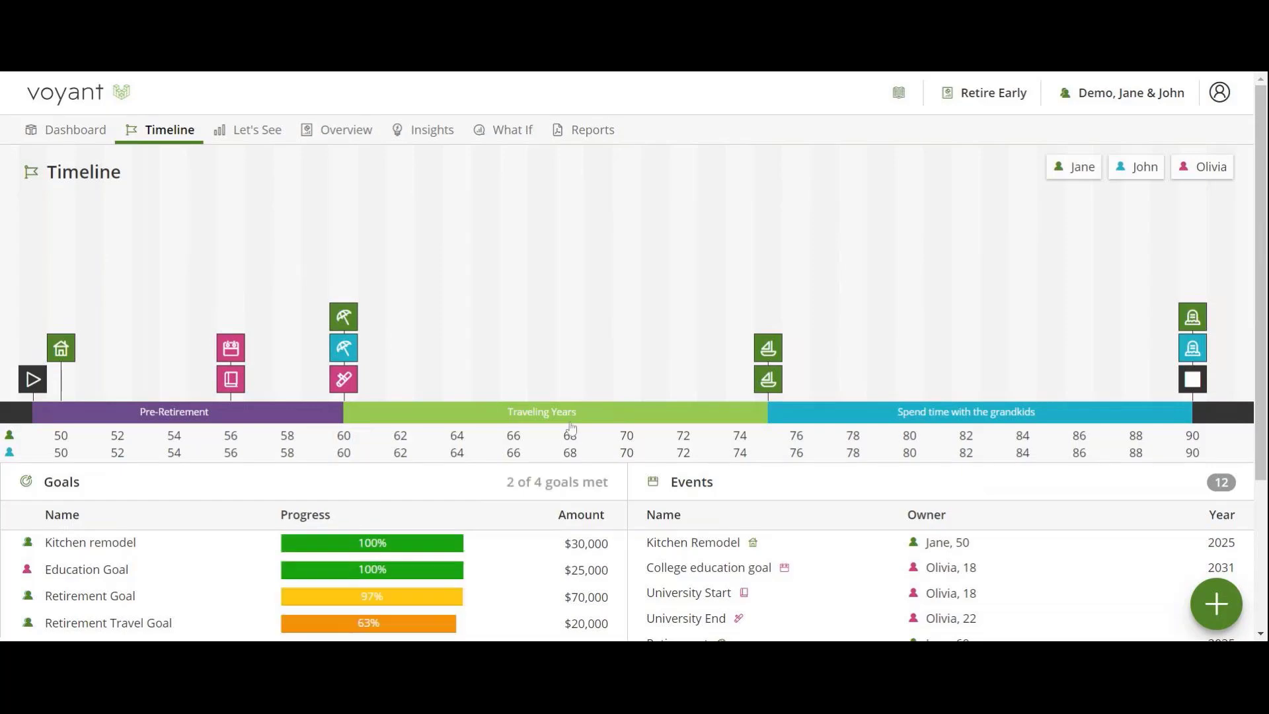
Check the progress details of the Retirement Goal and the Retirement Travel Goal.
scroll(496, 283, down, 1)
mouse_move(380, 516)
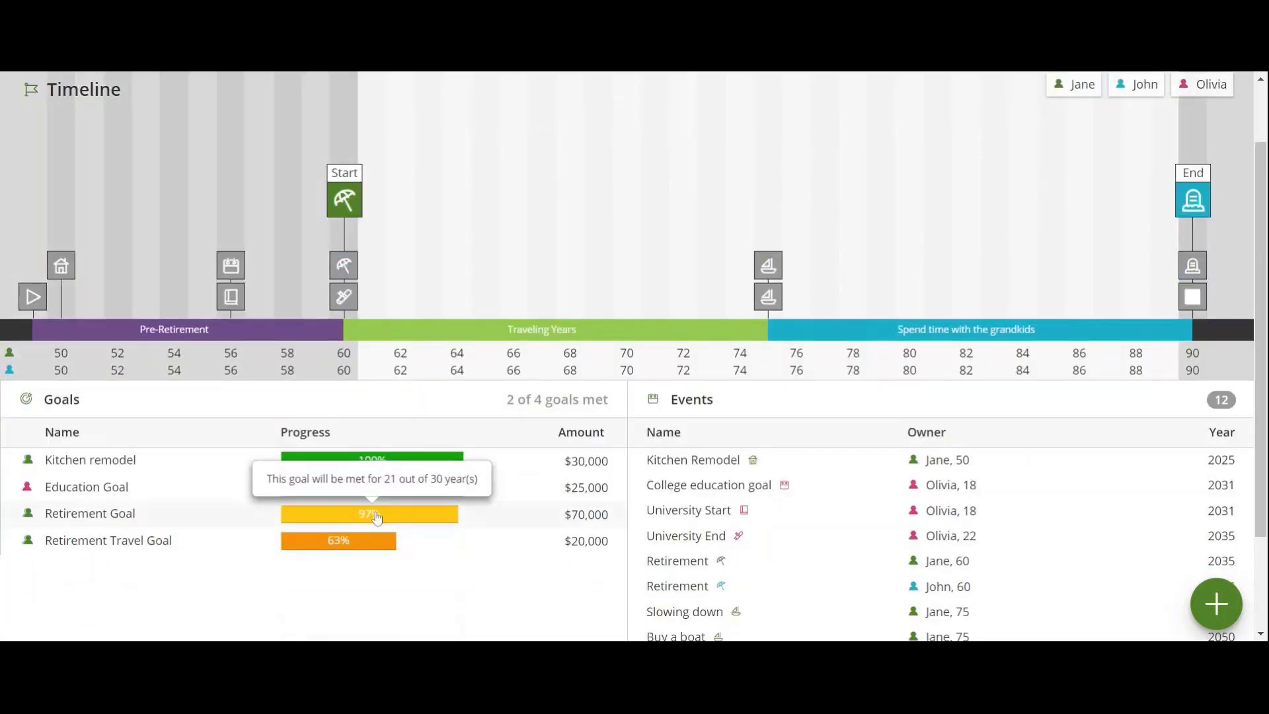
mouse_move(360, 543)
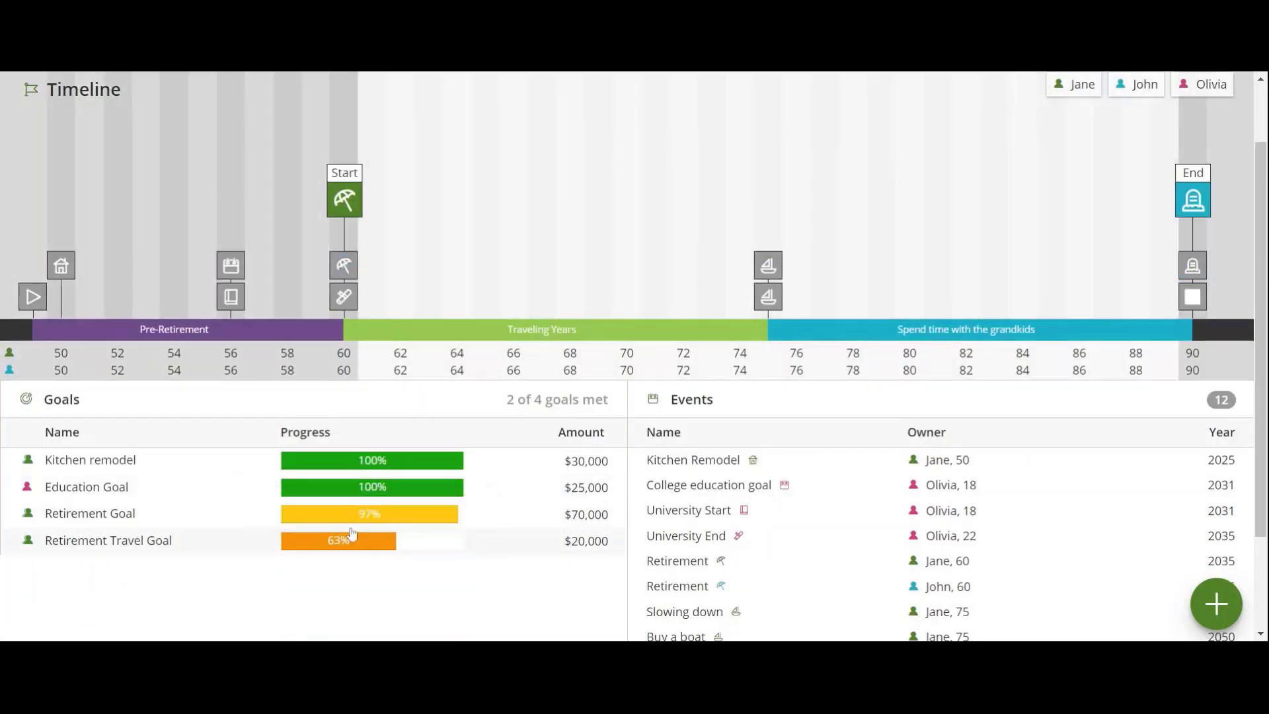
scroll(341, 168, up, 1)
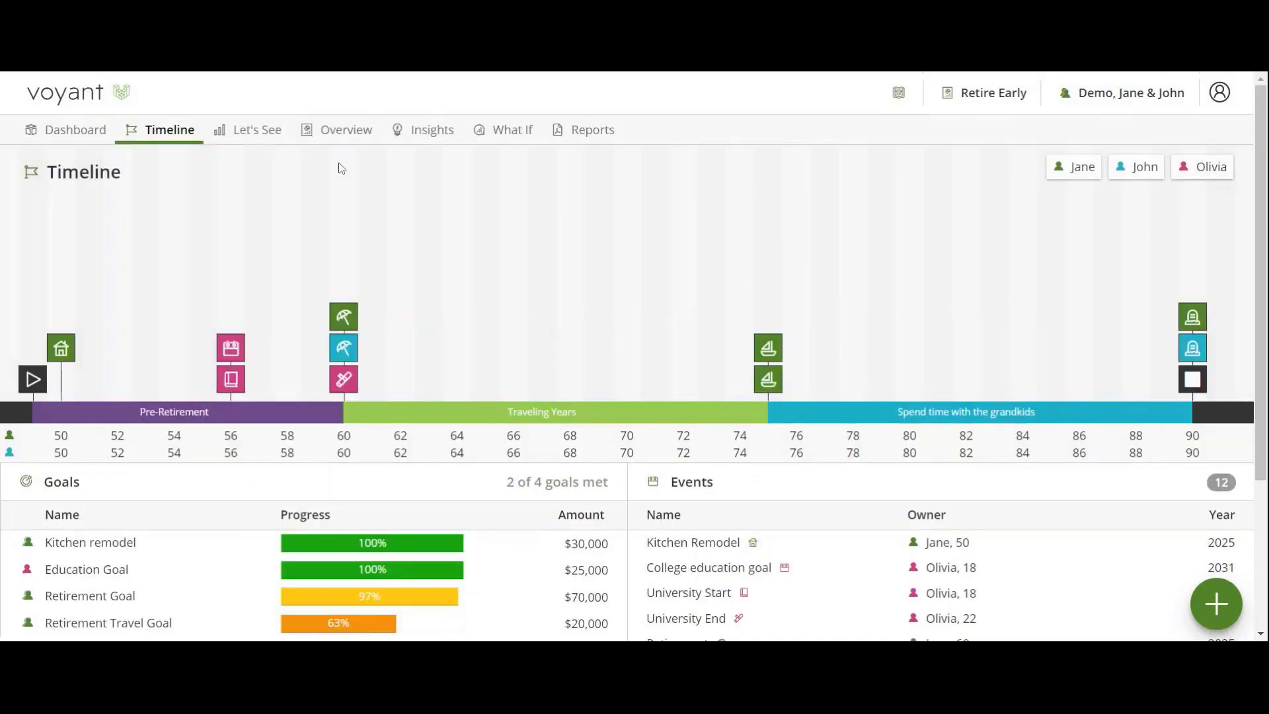
Open the Let's See Cash Flow chart for the Retire Early plan and turn off Zoom to examine all plan years.
click(254, 131)
click(243, 189)
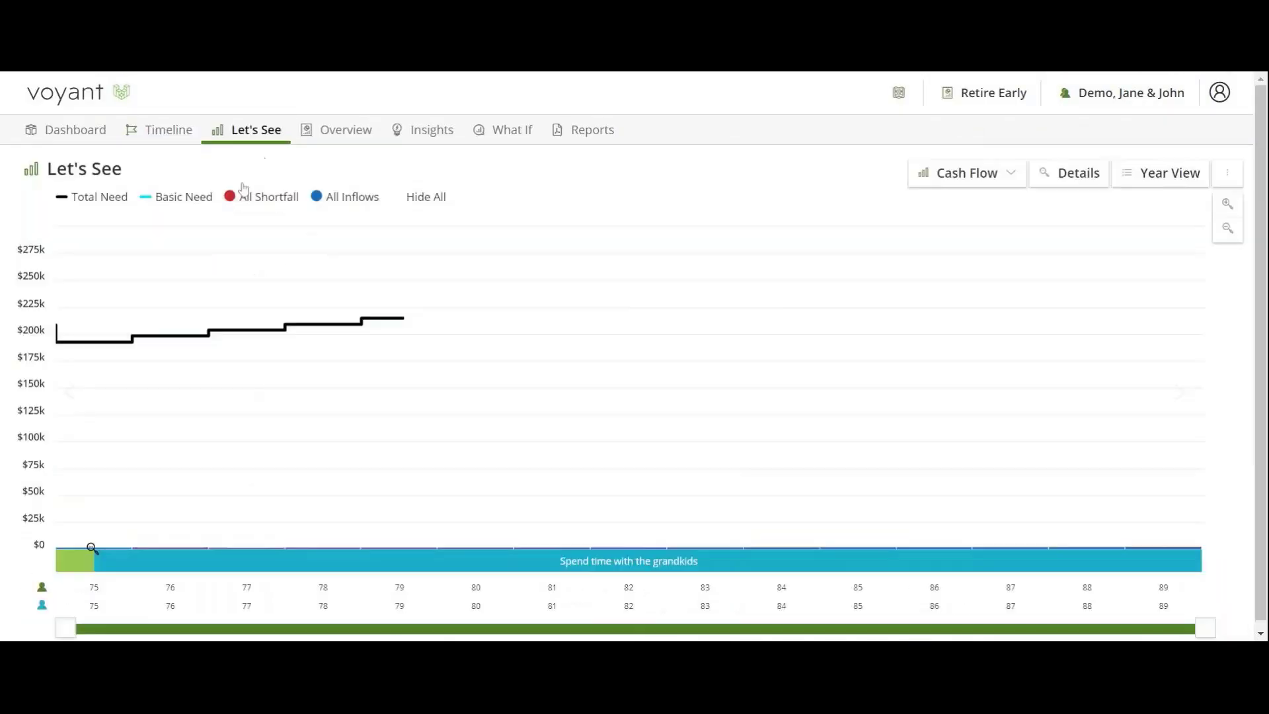
click(1228, 176)
click(1167, 231)
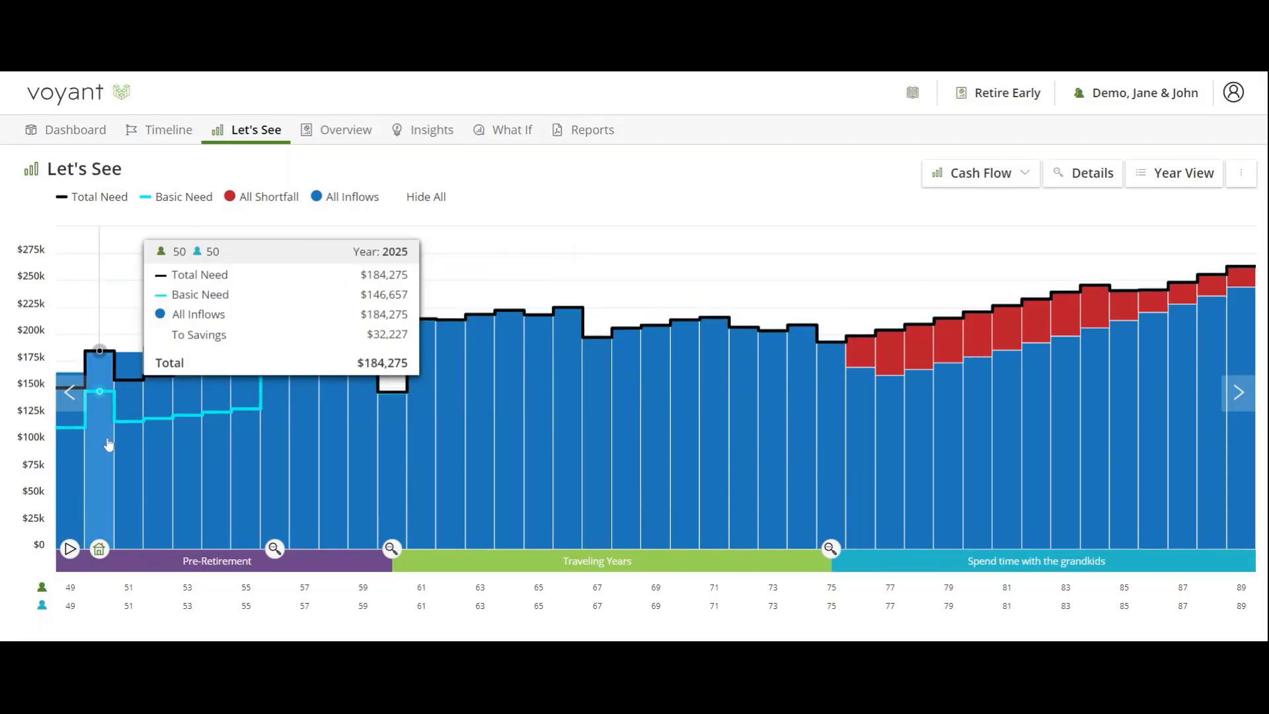
Run the Annual Savings insight from Plan Start to the Retirement event at age 60 and review its results.
click(412, 129)
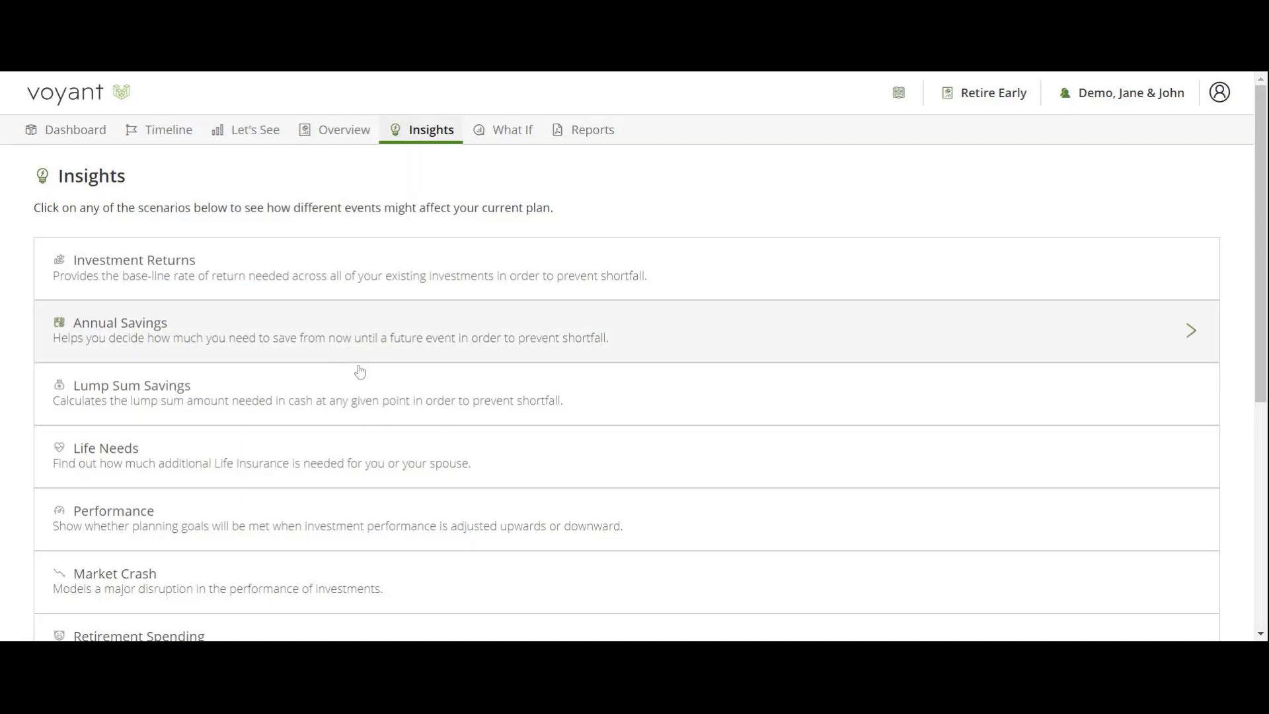
click(567, 341)
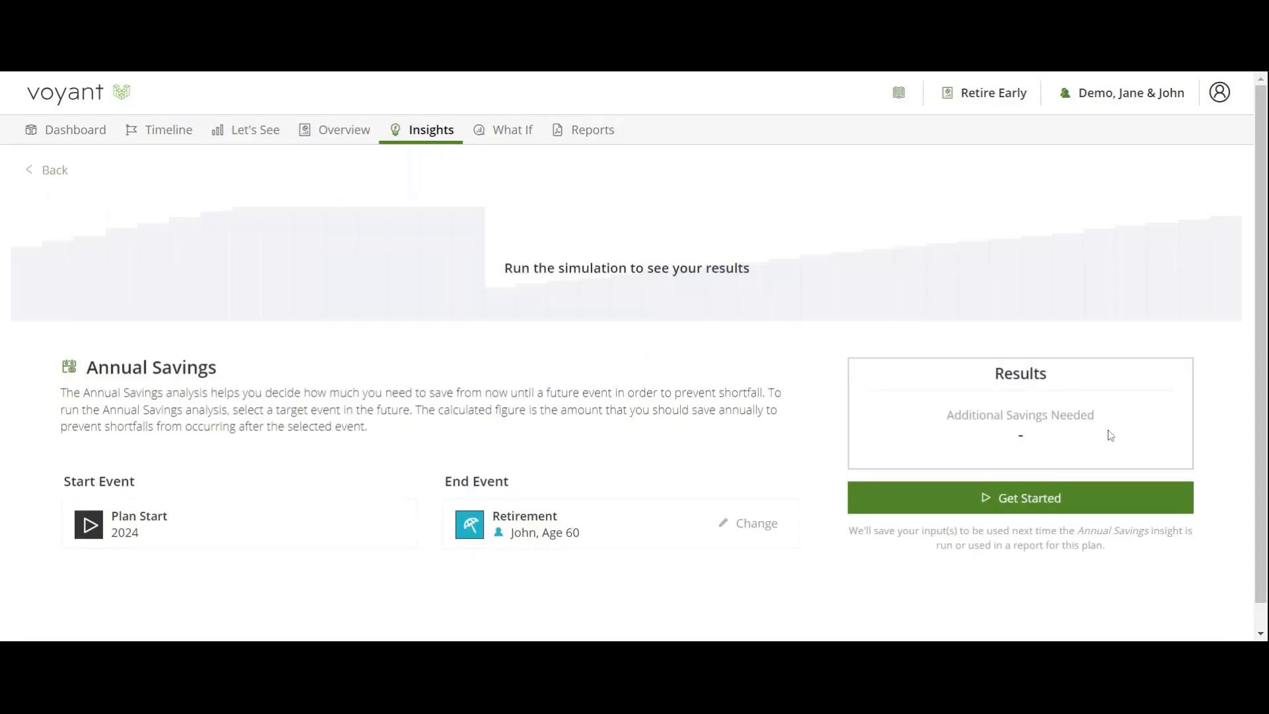
click(1072, 509)
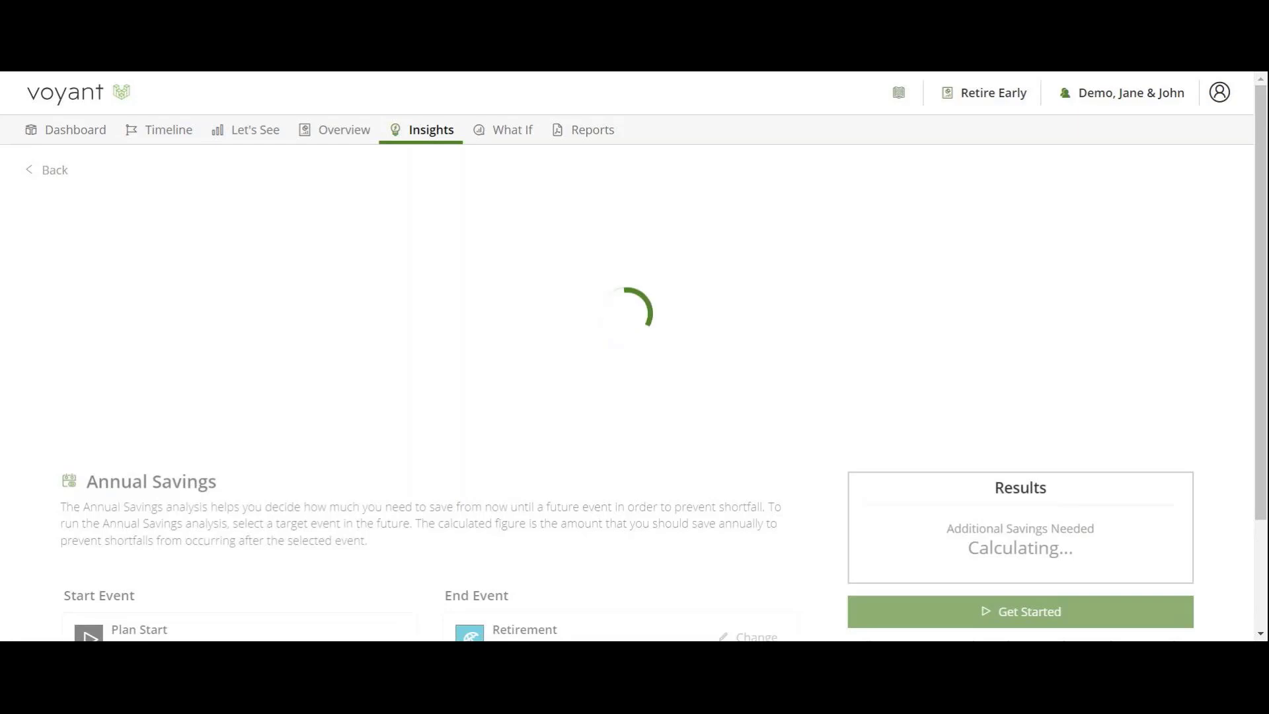
scroll(1209, 231, down, 2)
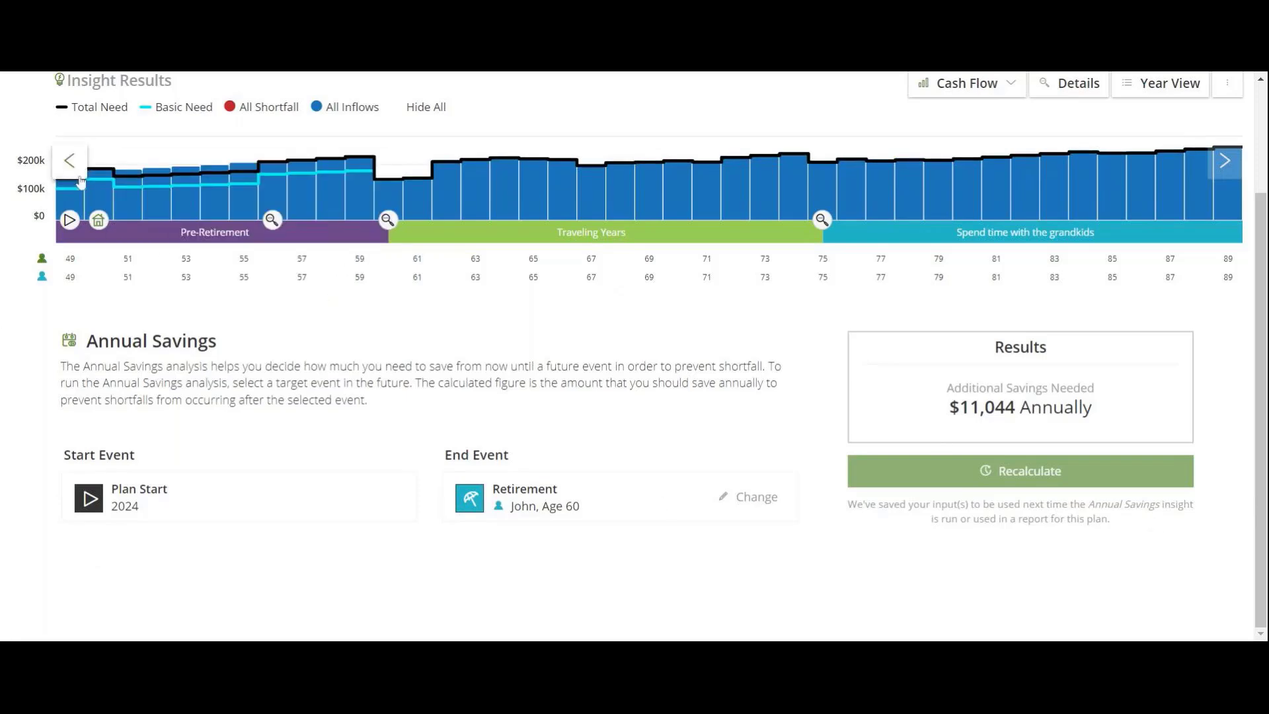
Delete the Kitchen remodel goal from the Retire Early plan's timeline.
mouse_move(76, 201)
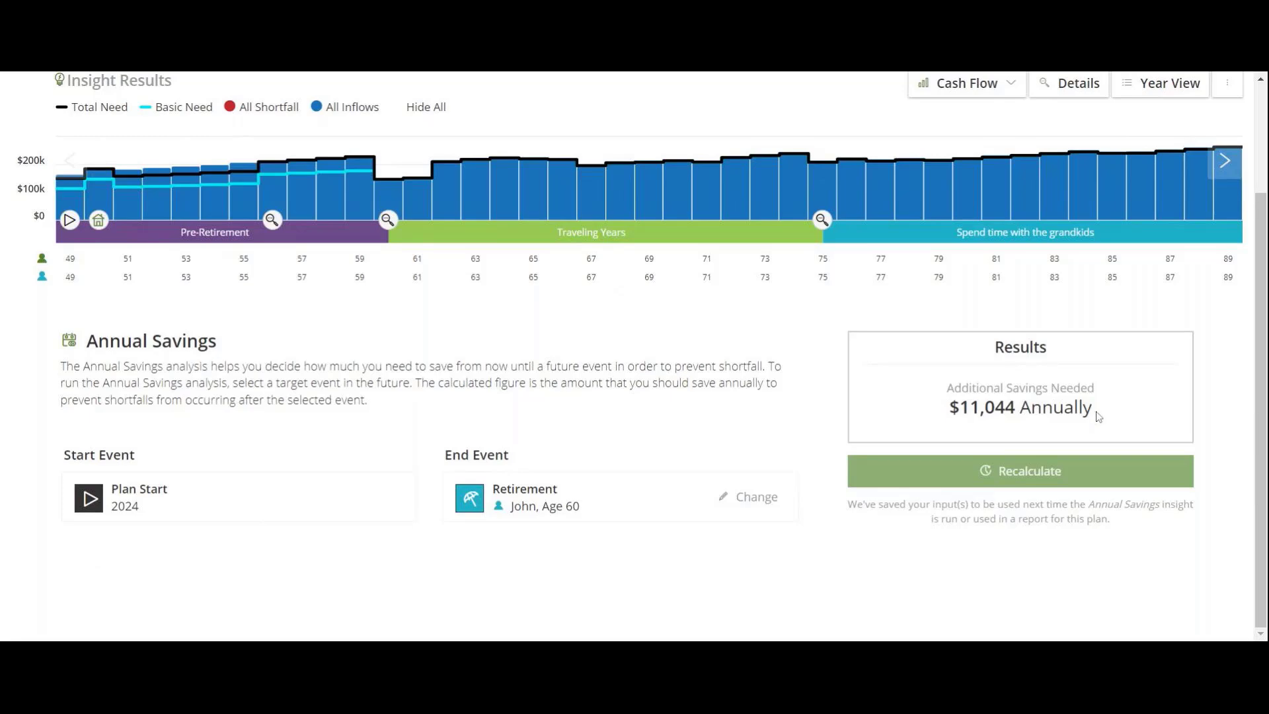
scroll(1099, 417, up, 3)
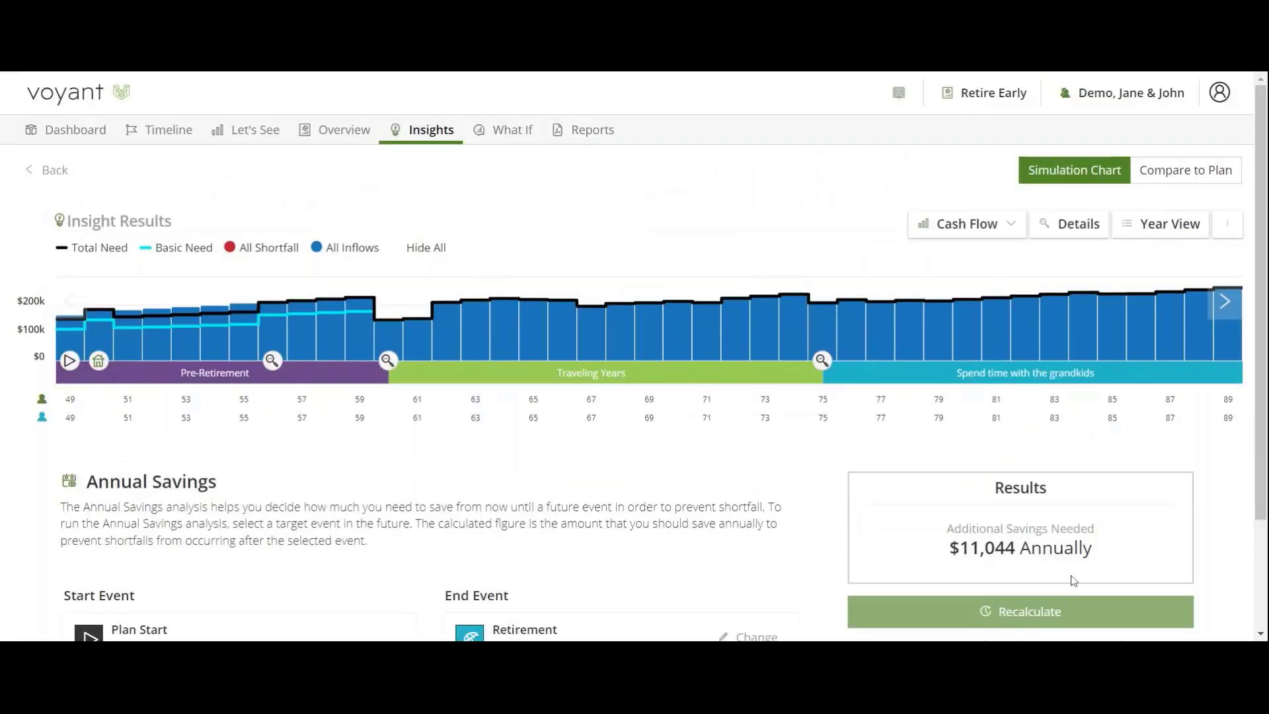
click(173, 136)
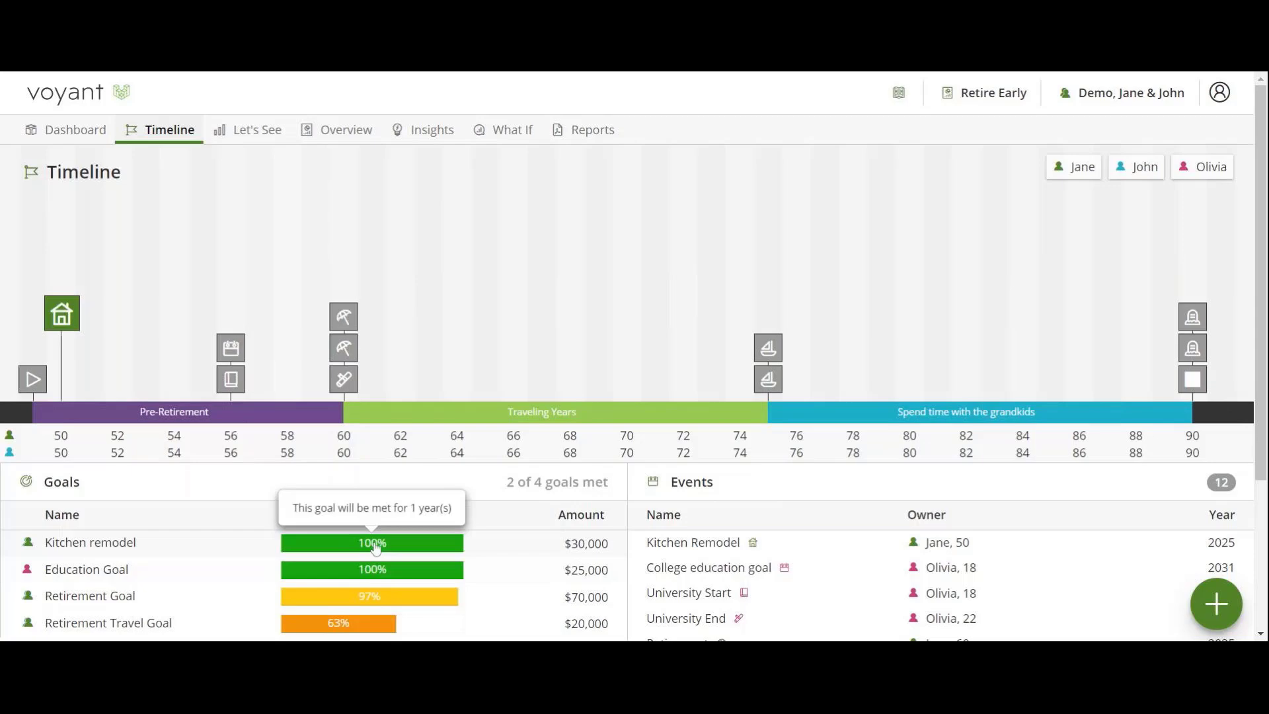
click(373, 548)
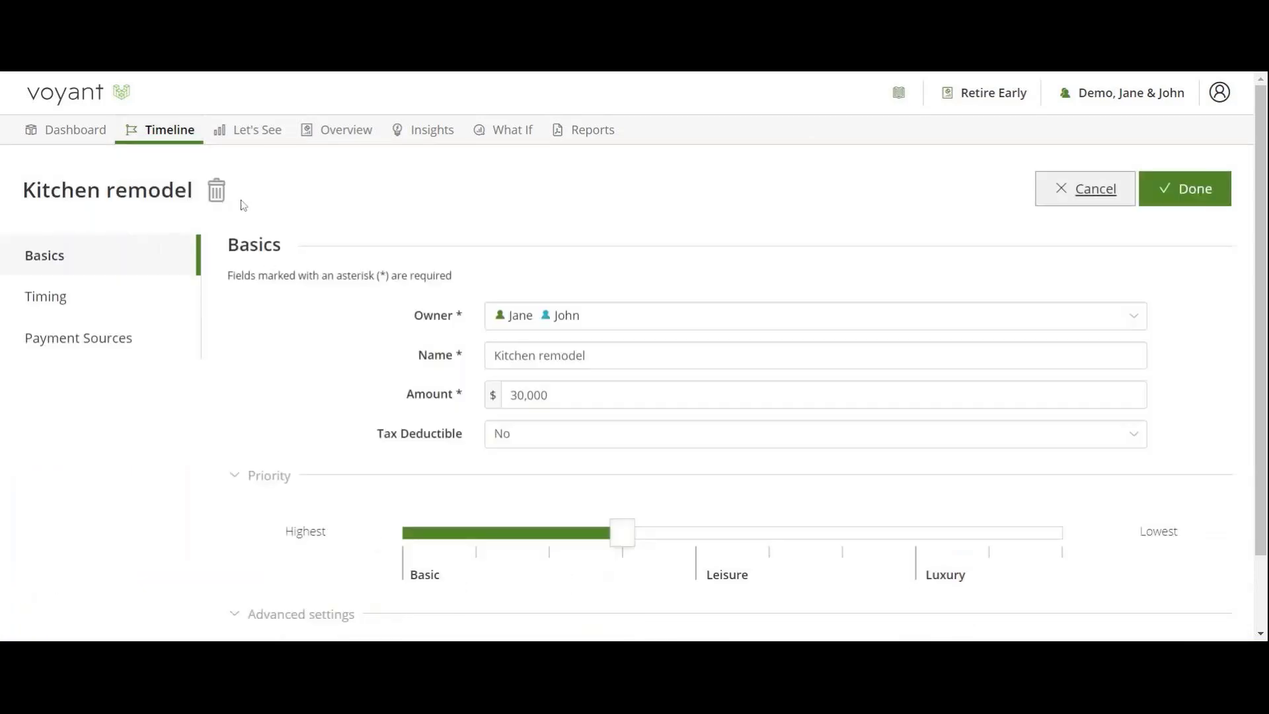
click(217, 191)
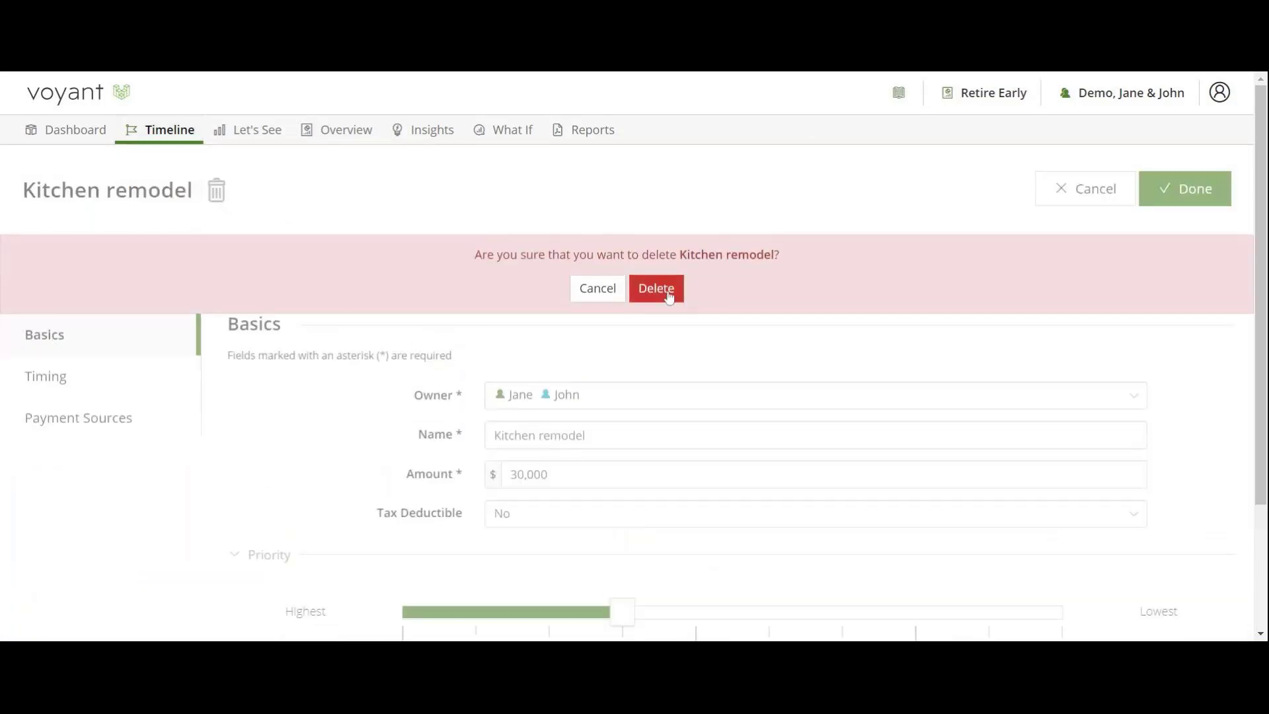
click(668, 295)
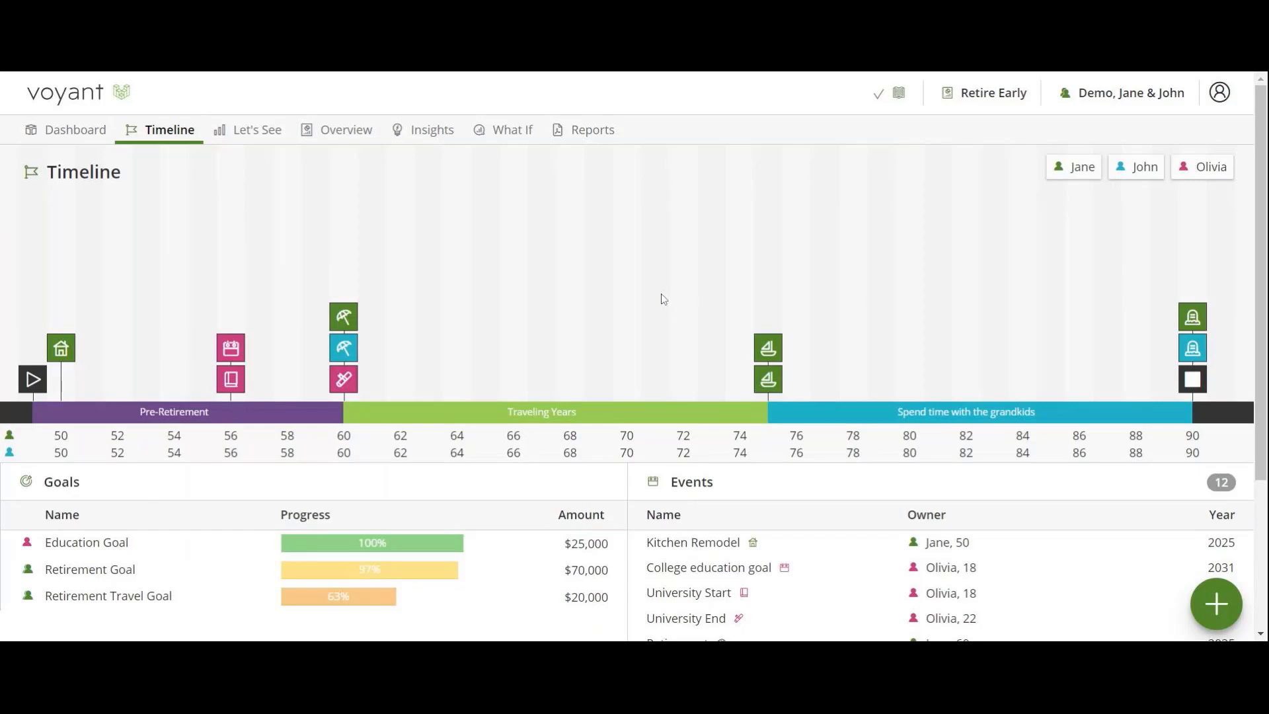
Set the Non-Reg investment account's contribution amount to $11,500 and check the goals' progress on the timeline.
click(66, 129)
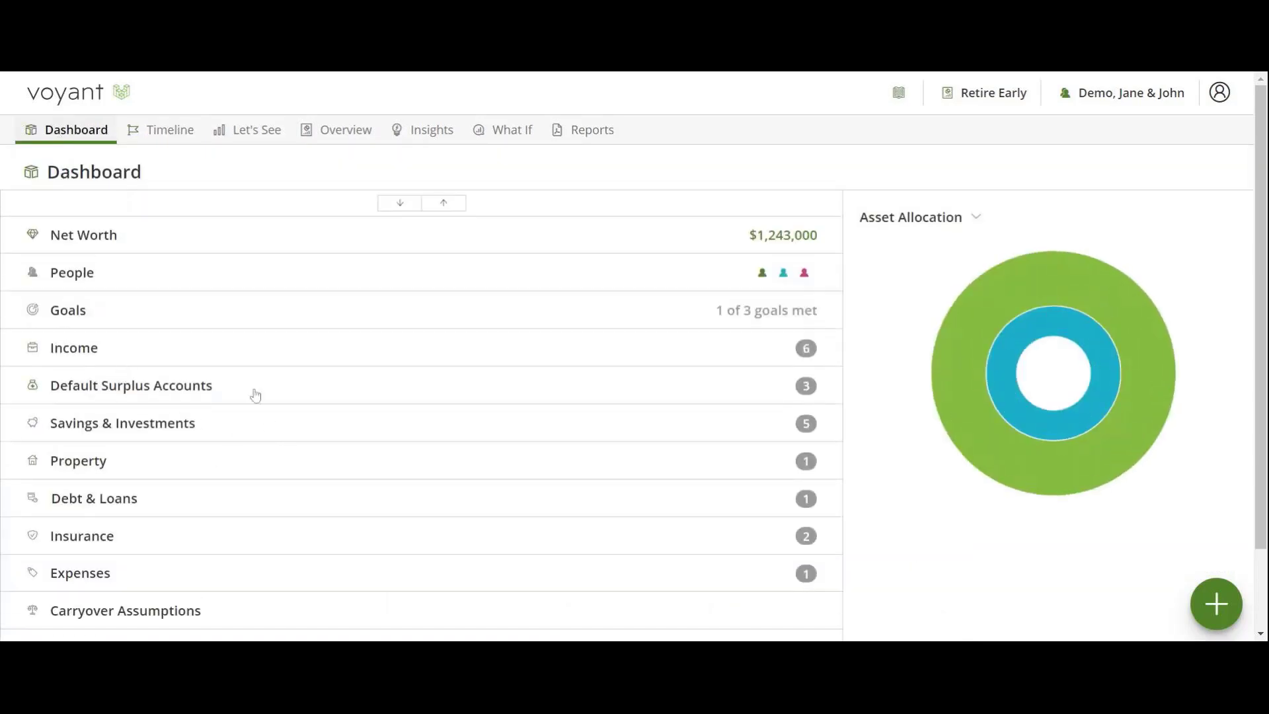
click(250, 431)
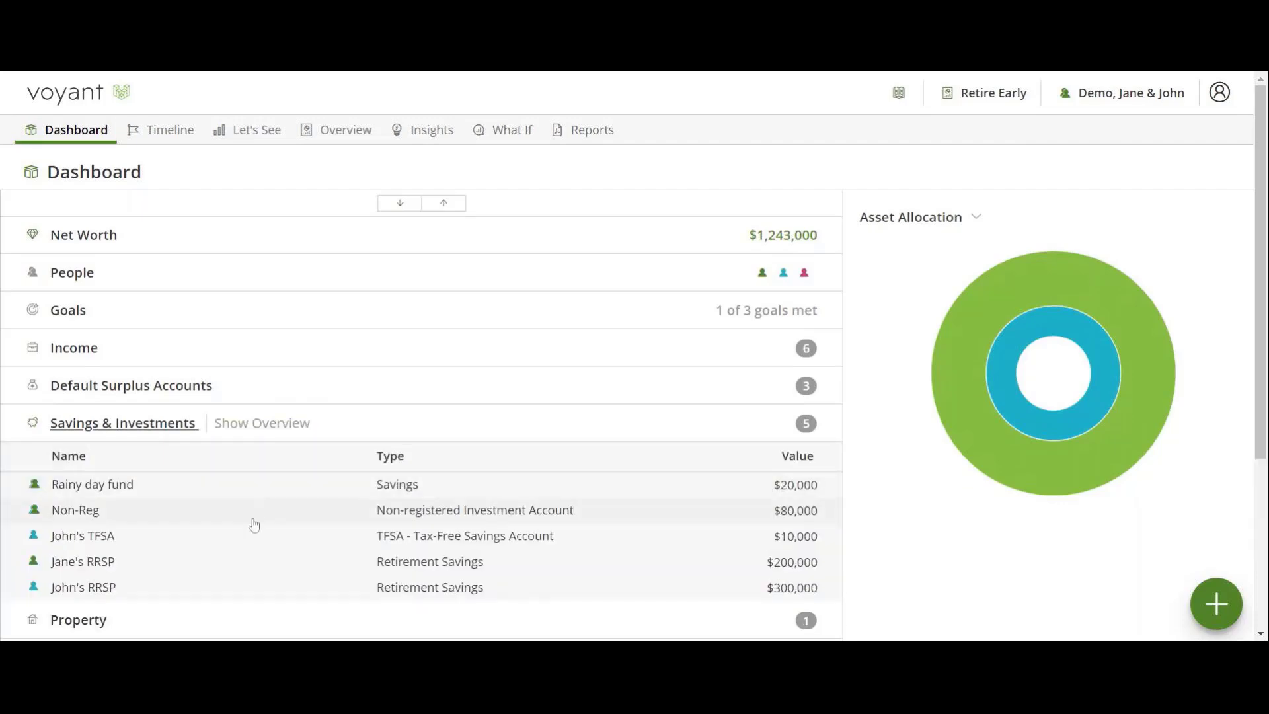
click(253, 516)
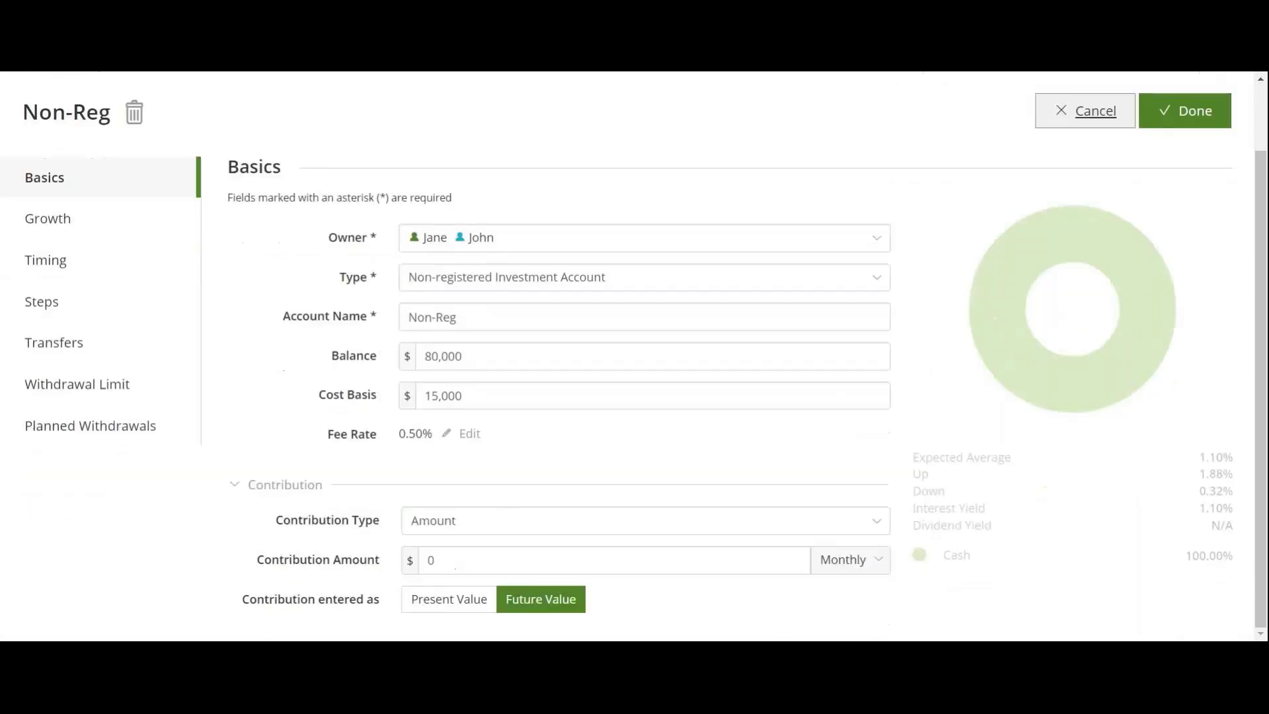
text(11)
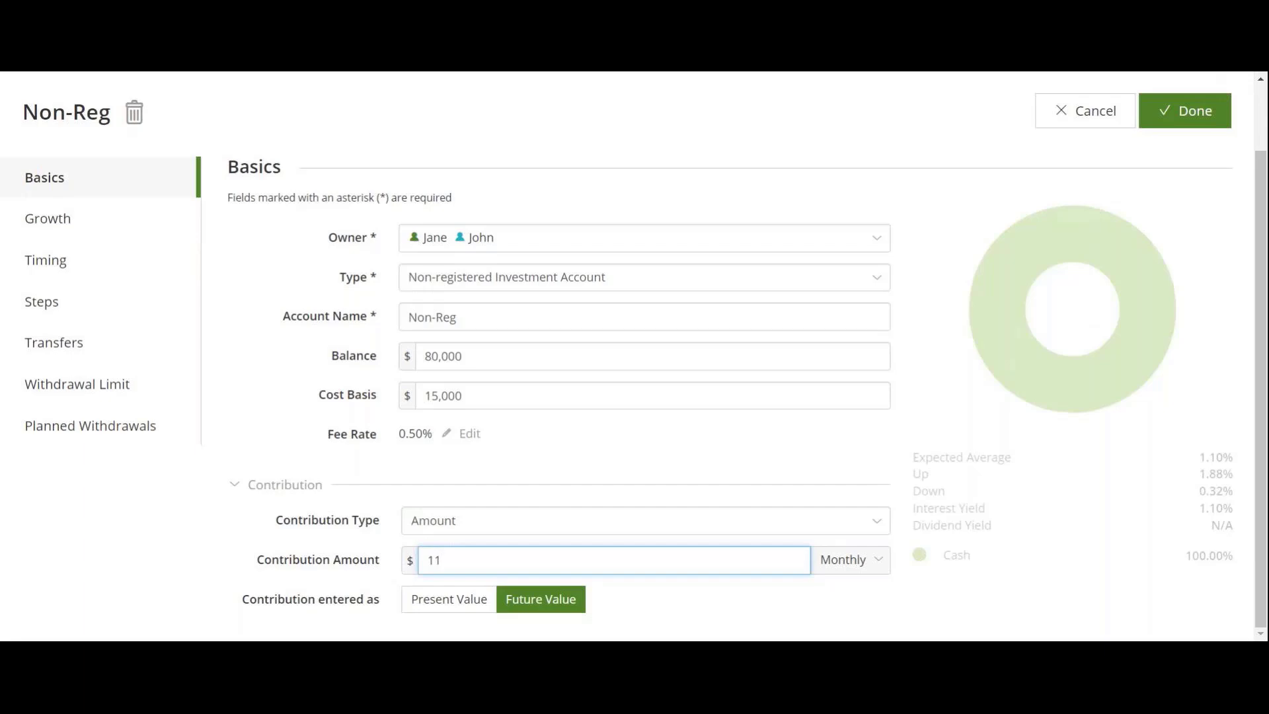
text(,500)
click(1184, 113)
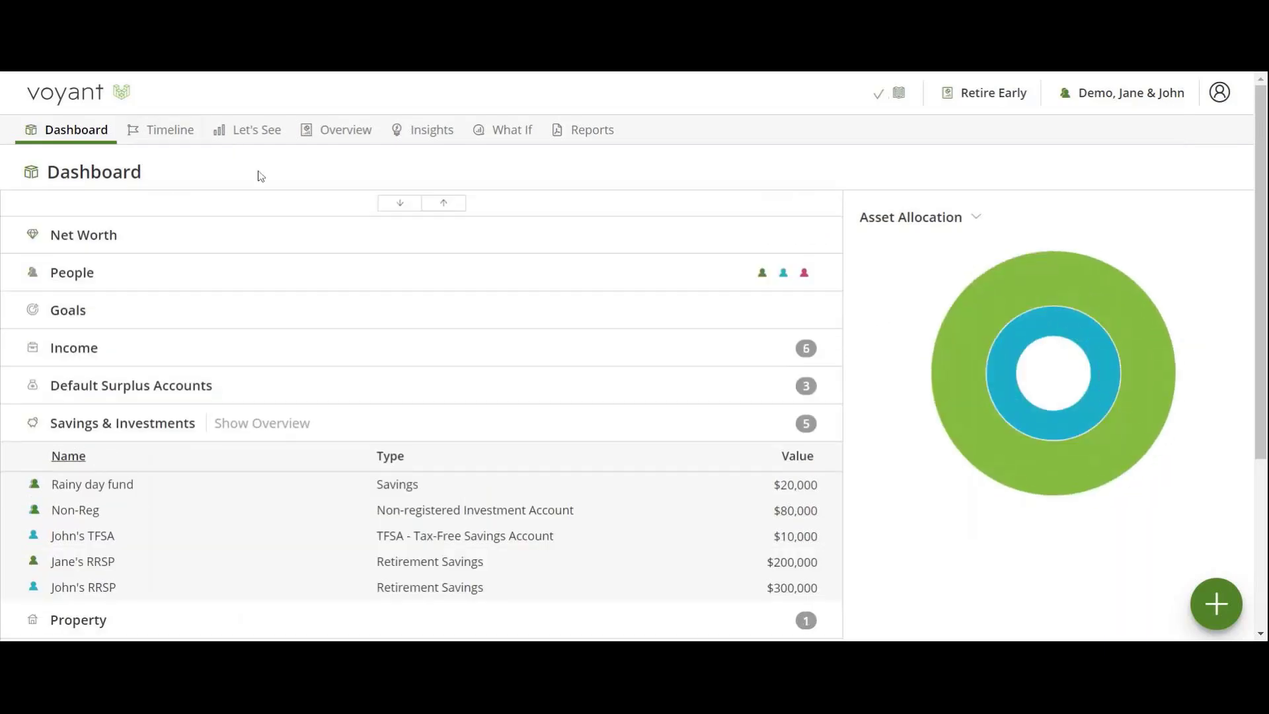
click(241, 132)
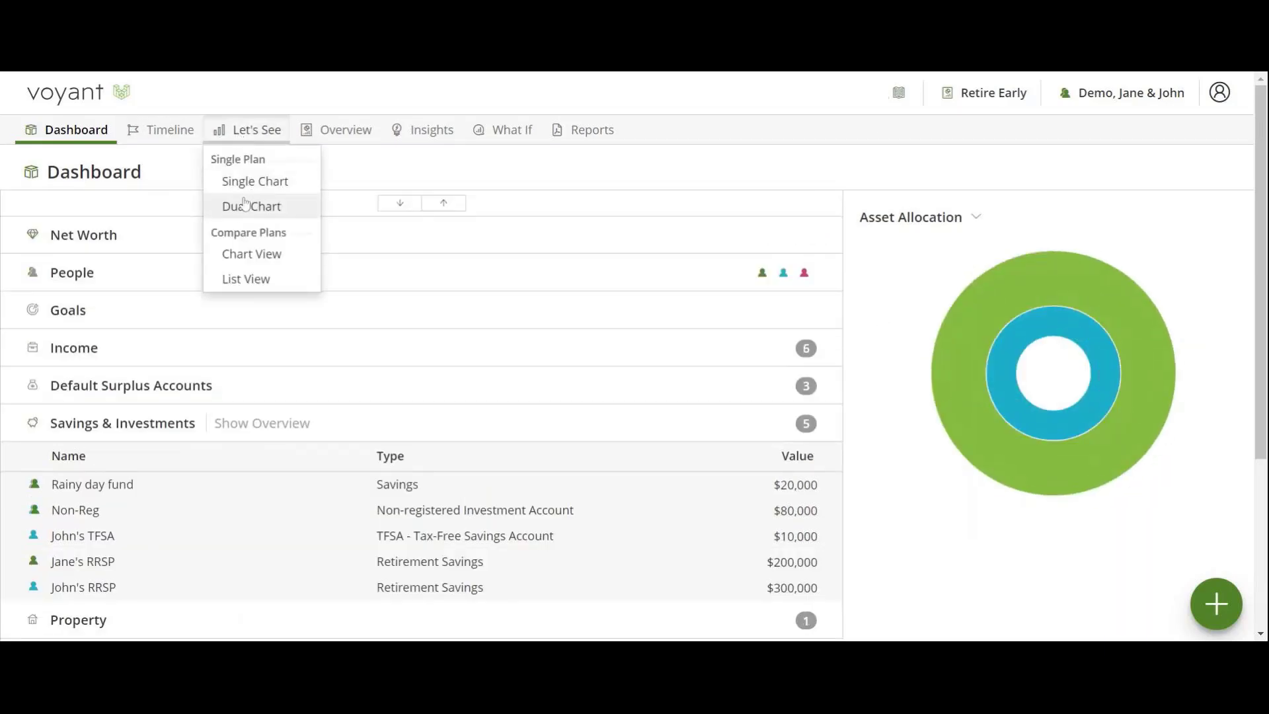
click(174, 131)
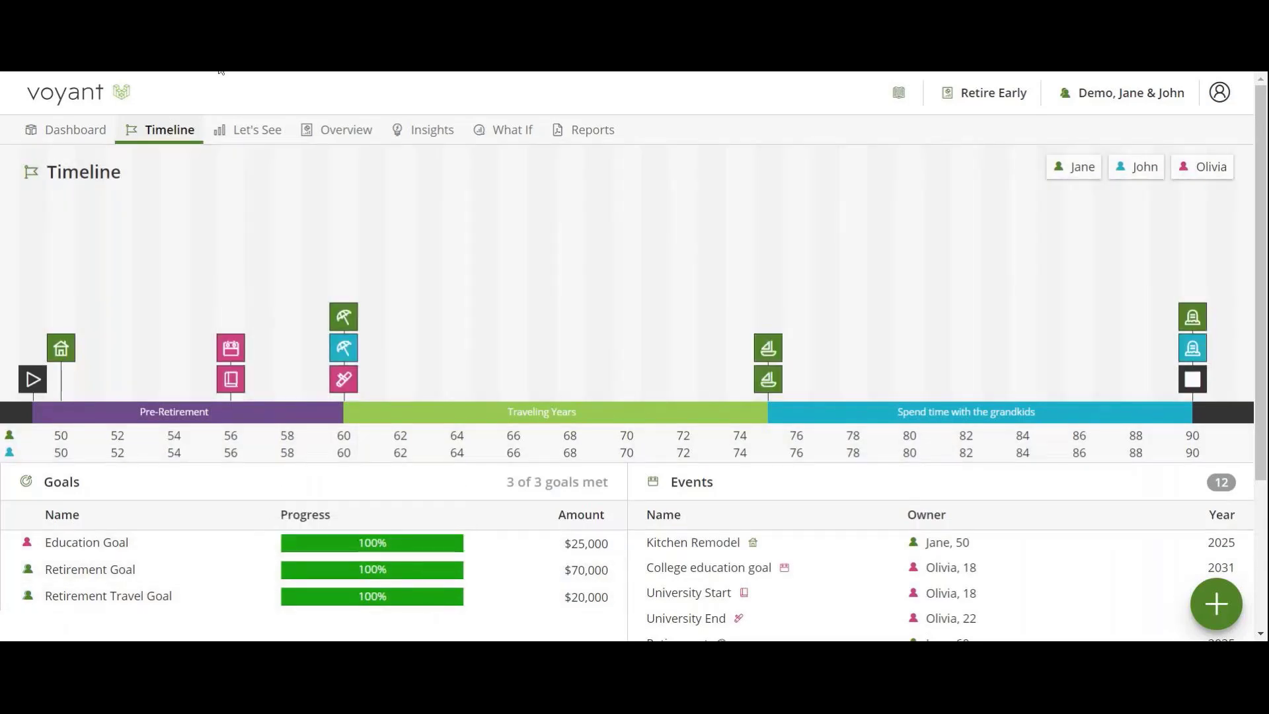
Delete the what-if plan "Retire earlier - Save More" in Manage Plans.
click(989, 96)
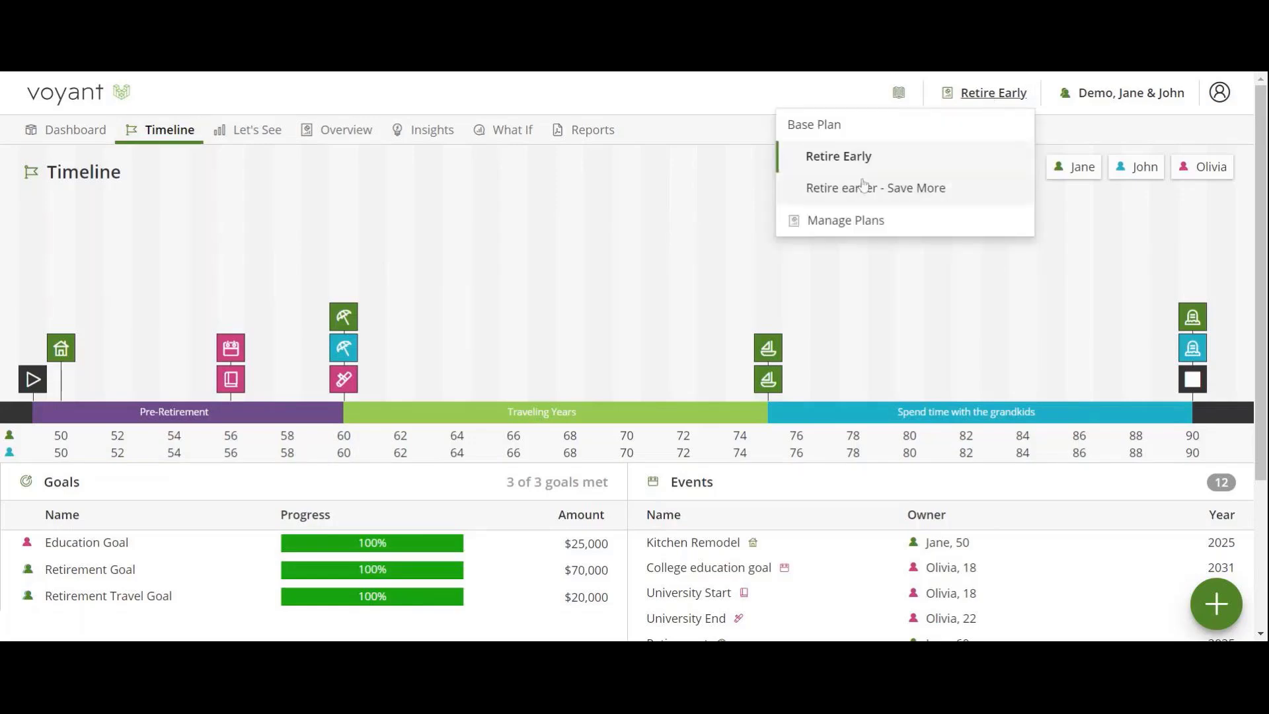
click(826, 224)
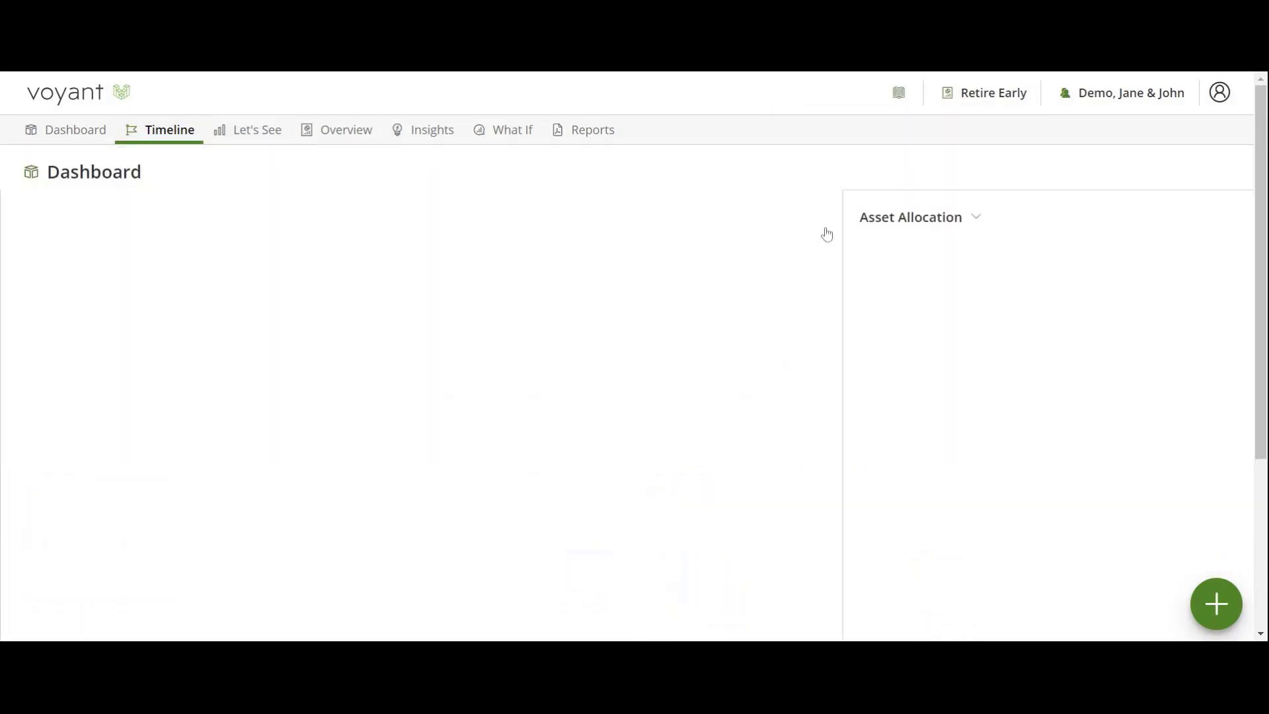
scroll(357, 463, down, 1)
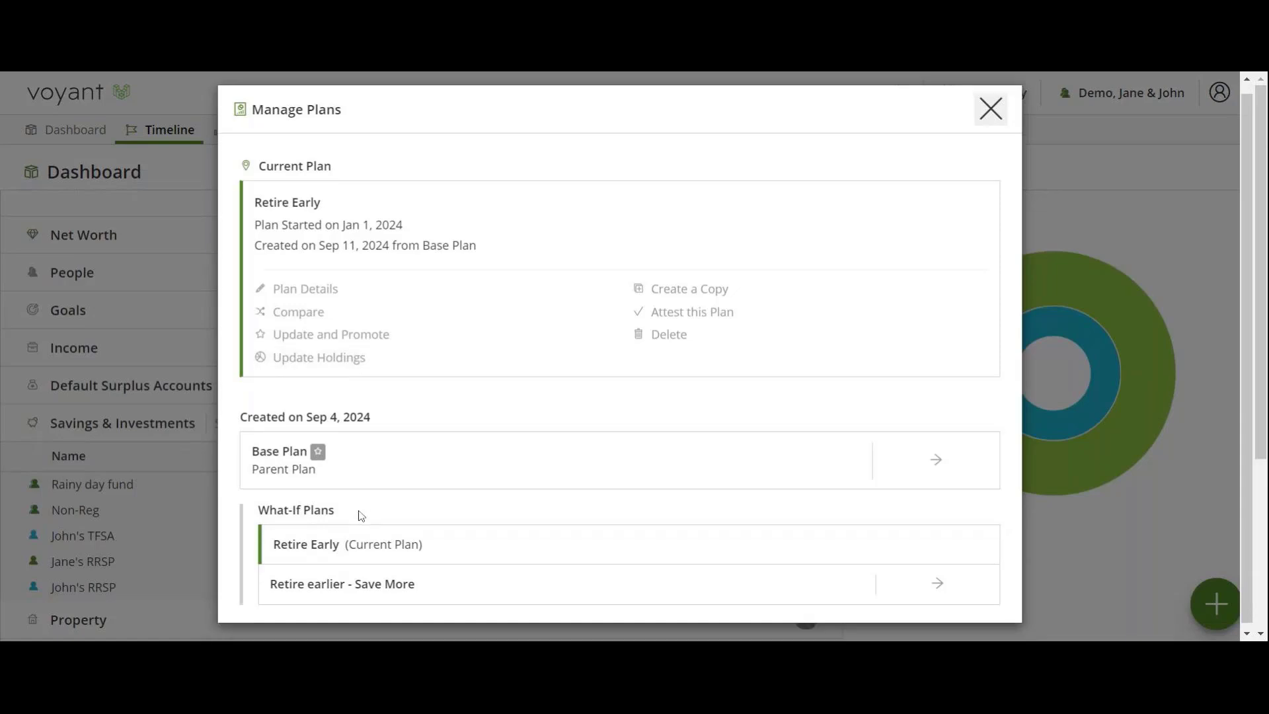
click(370, 579)
scroll(377, 579, down, 1)
scroll(376, 578, down, 1)
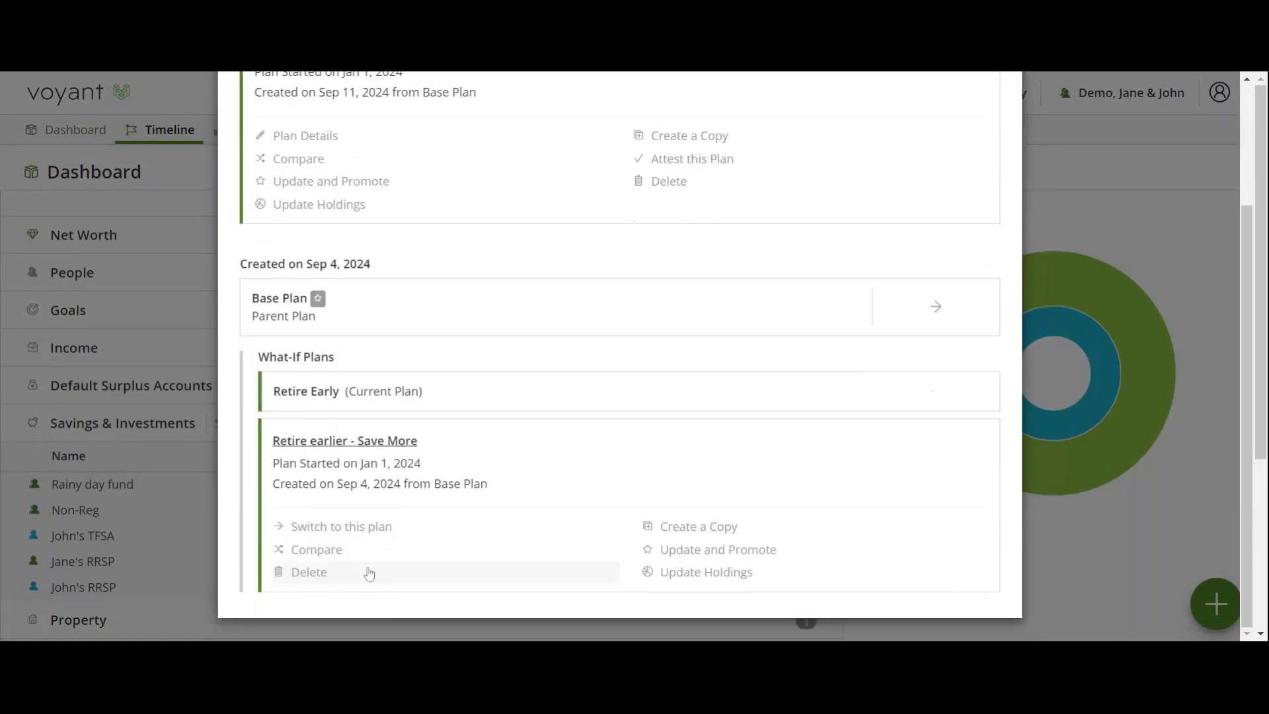
click(367, 574)
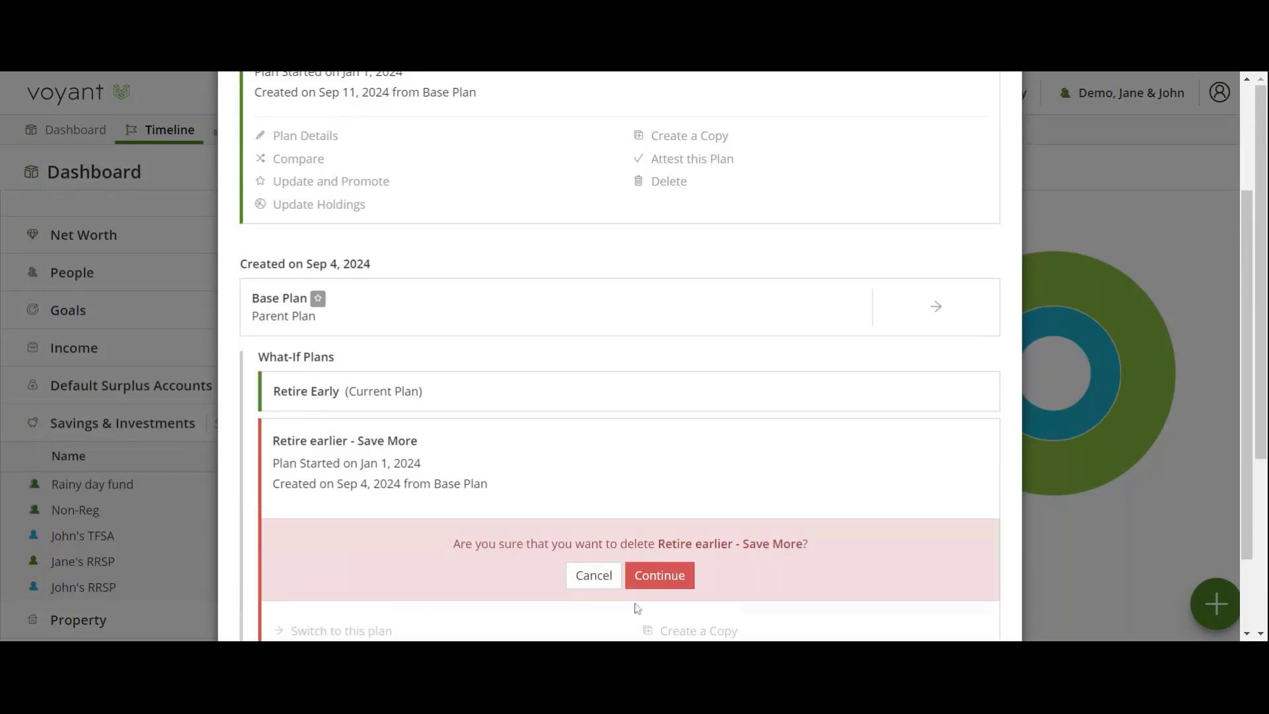
click(662, 582)
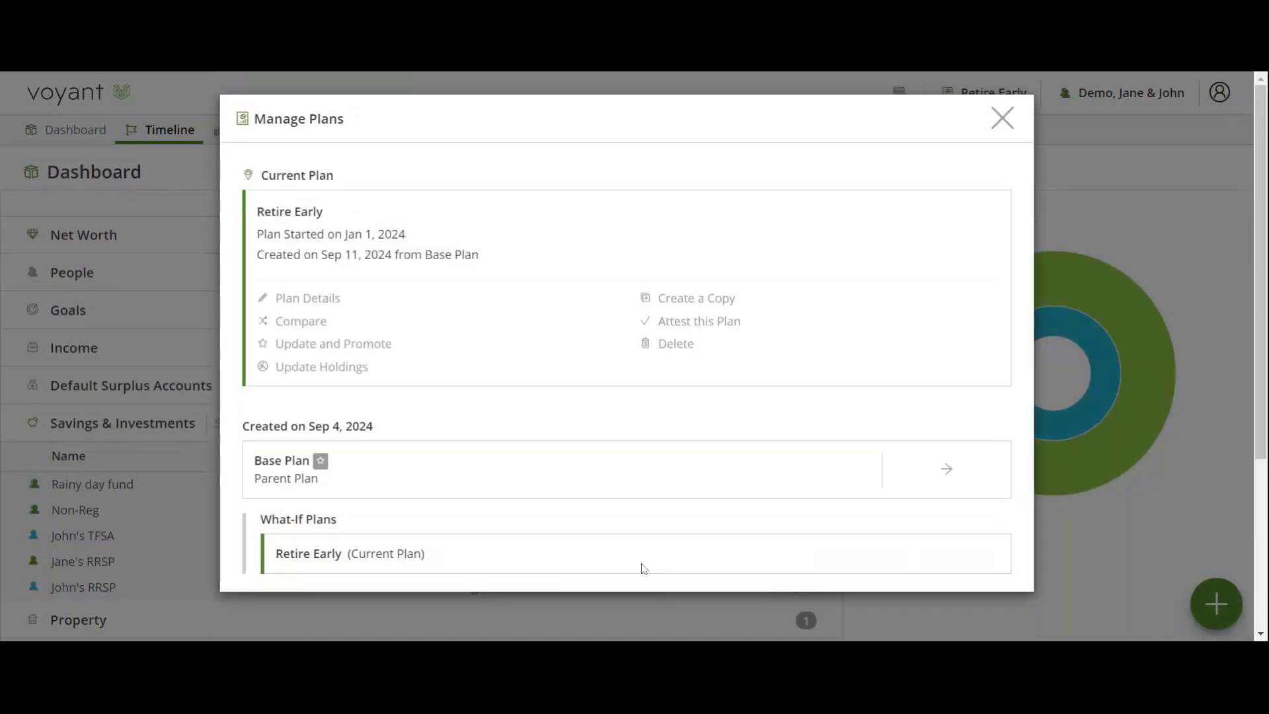
Edit the current plan's details and rename it "Retire Early - Save More - No Kitchen".
click(312, 302)
click(334, 238)
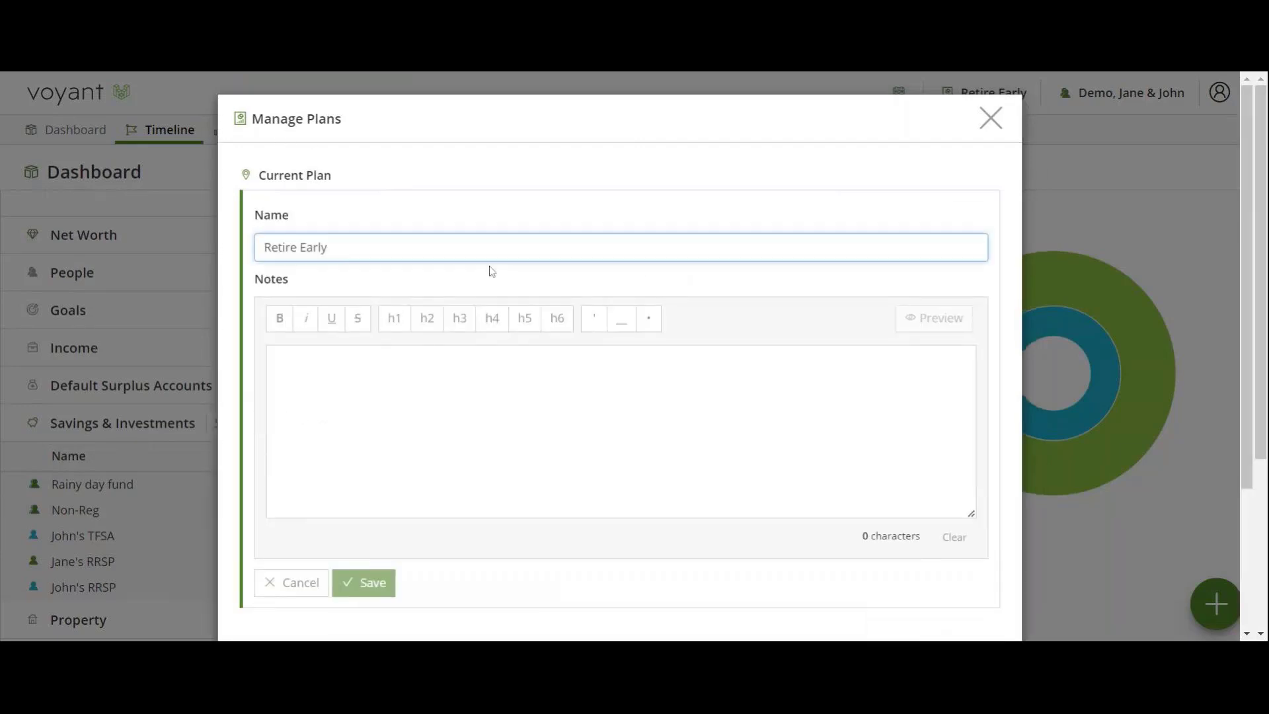
text(-)
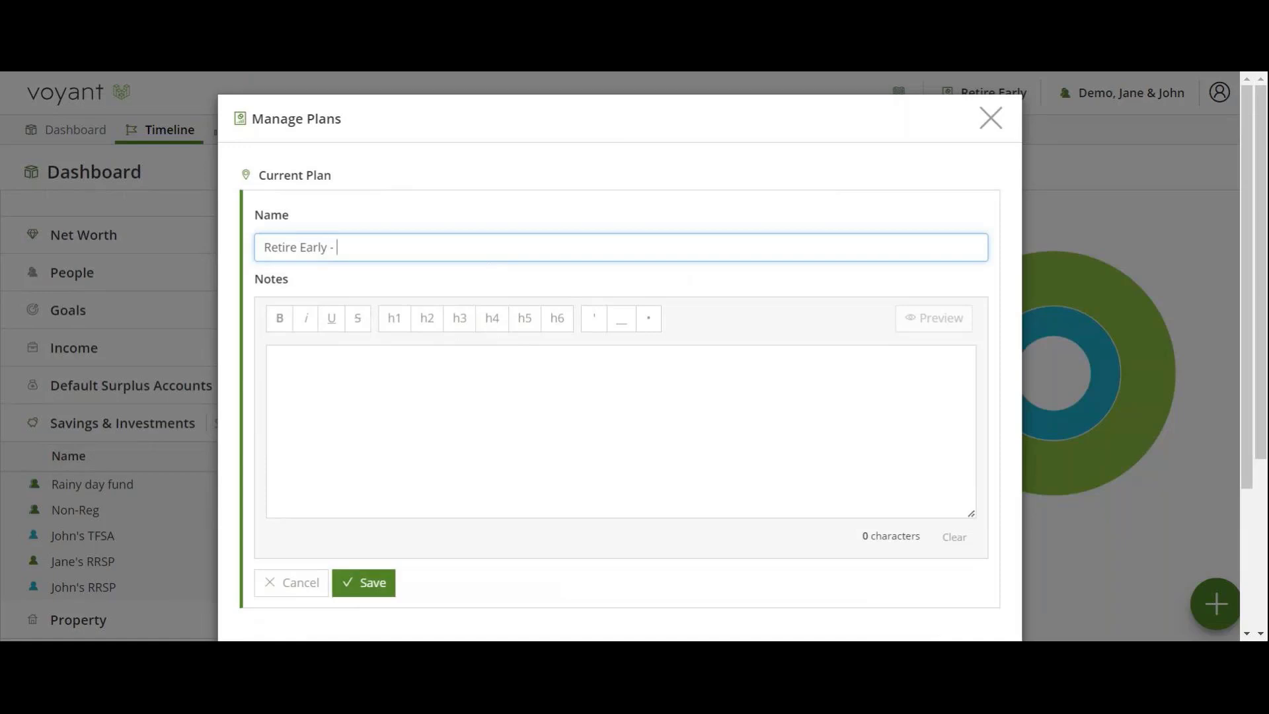
text( Save More - No Kitchen)
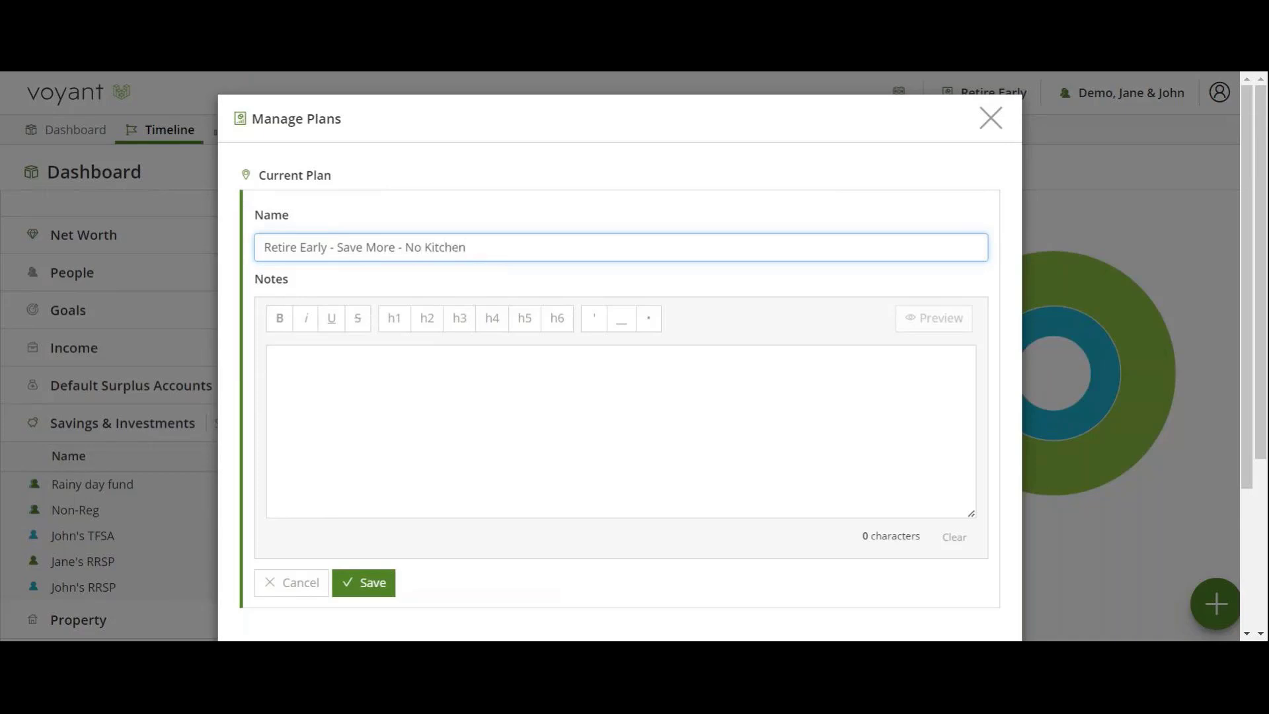
Add the plan note "Save an additional $11,500 annually in the non-reg per annual savings insight." and save the plan details.
click(463, 397)
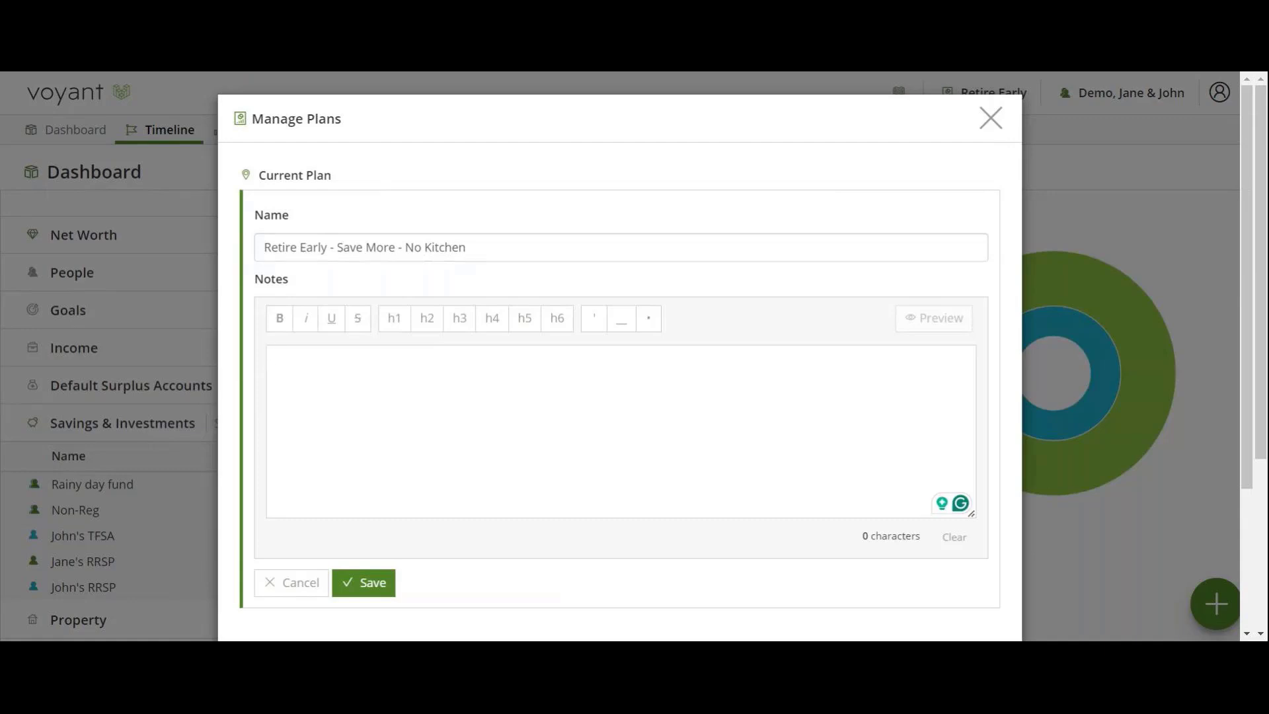
text(Save an additional $11,500 an)
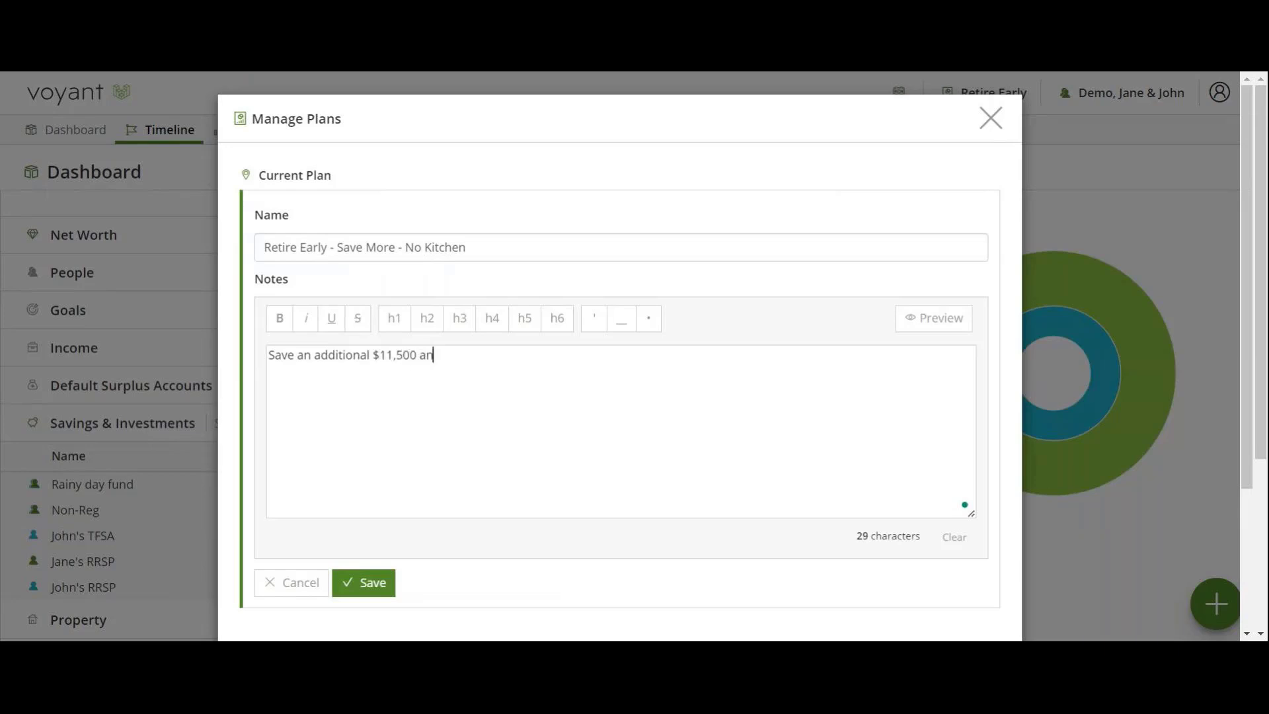
text(ually in the non-reg per)
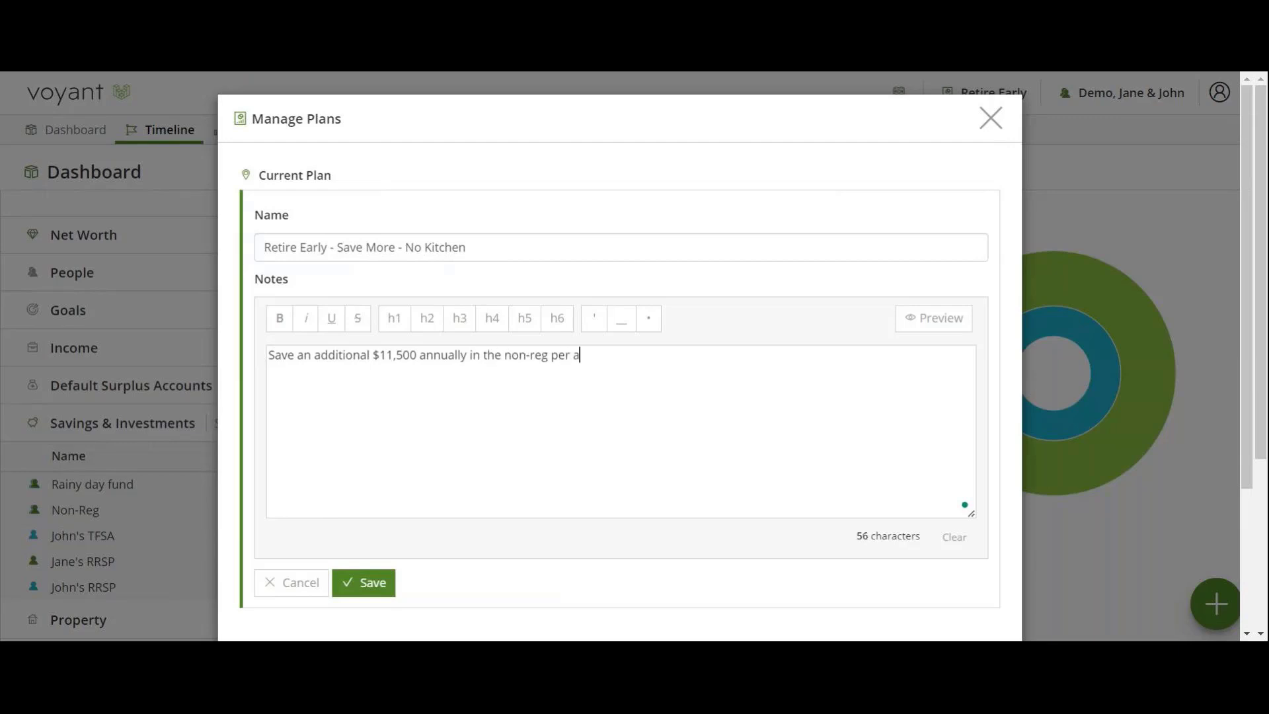
text(avings insight.)
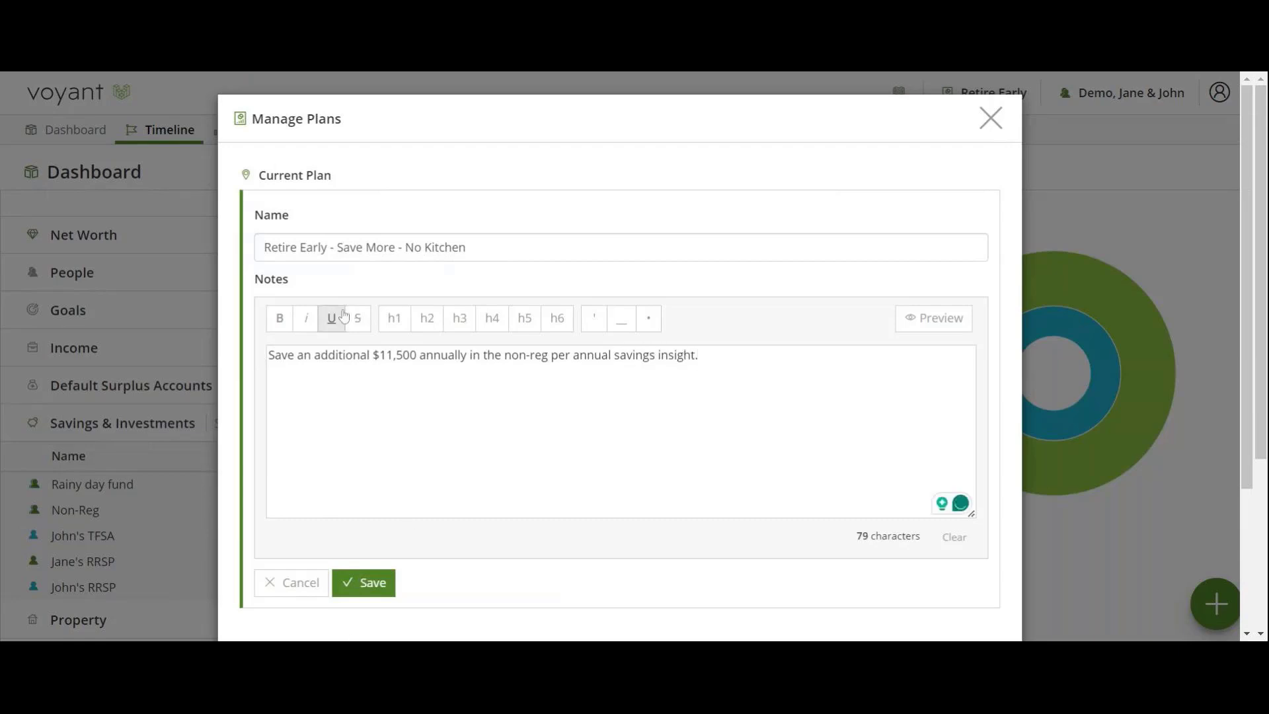
click(380, 583)
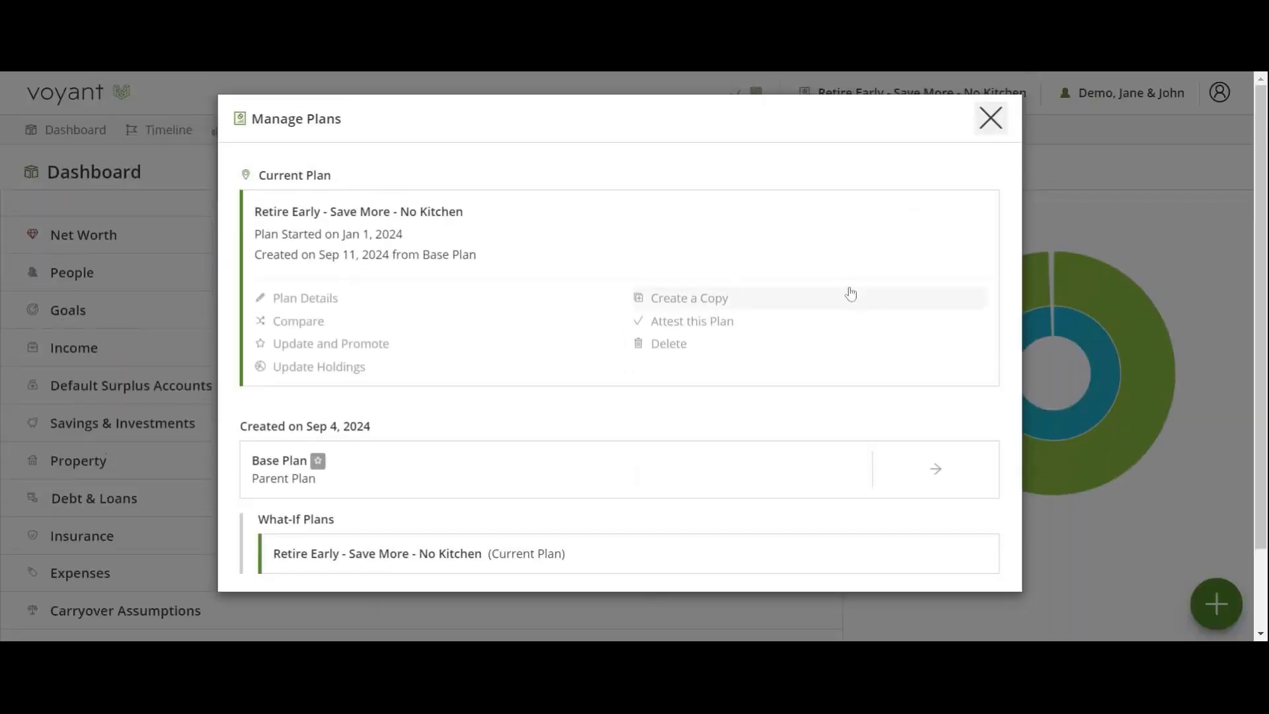
click(991, 119)
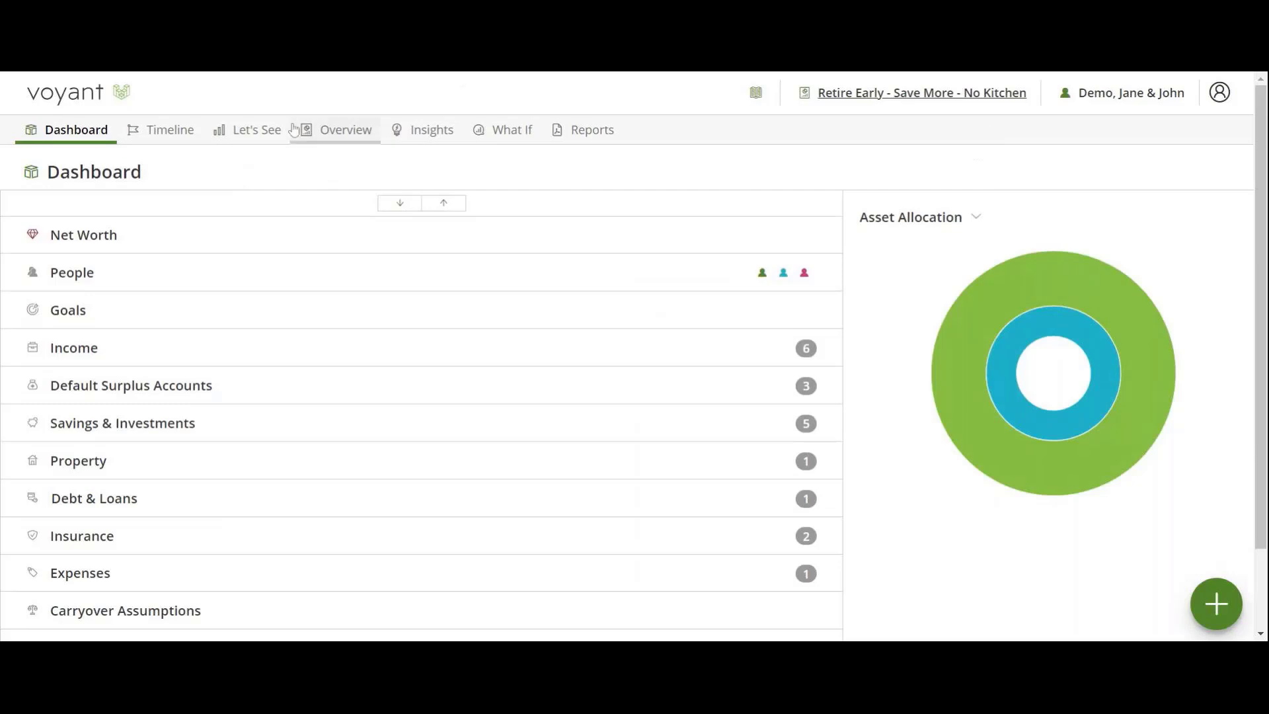
Compare the Retire Early - Save More - No Kitchen plan with the Base Plan in Chart View, showing Assets charts.
click(236, 143)
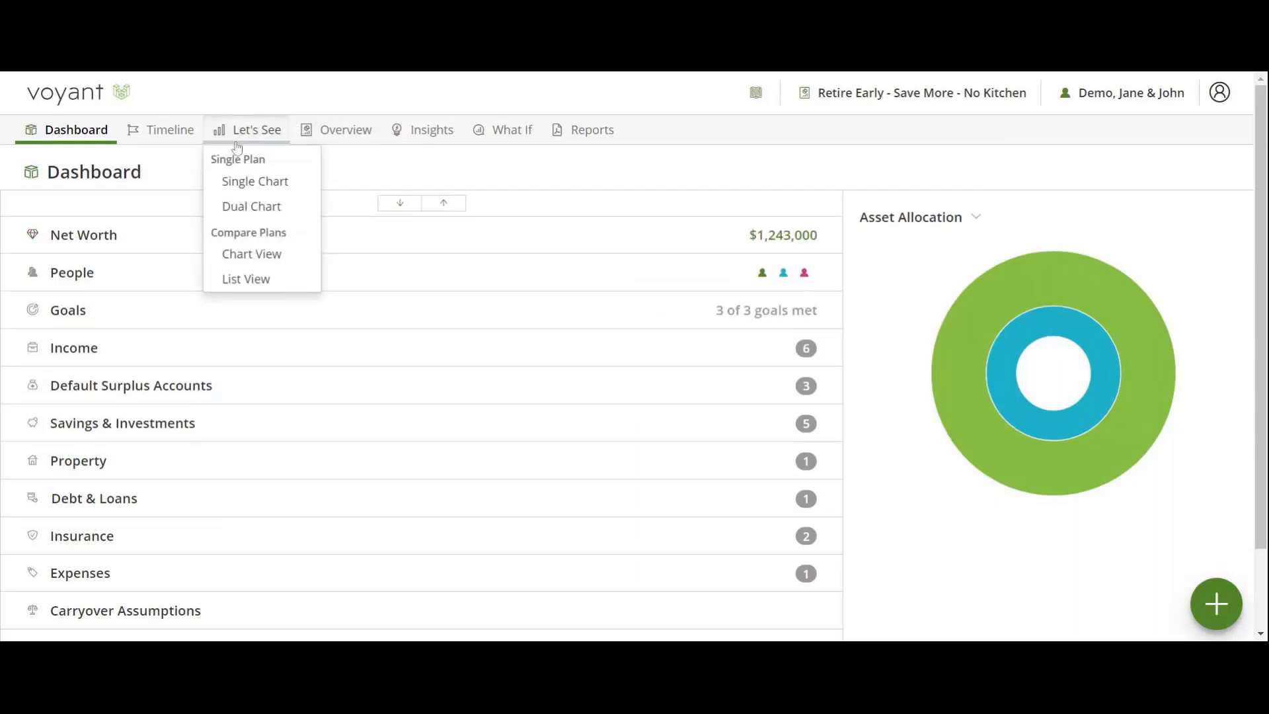
click(249, 255)
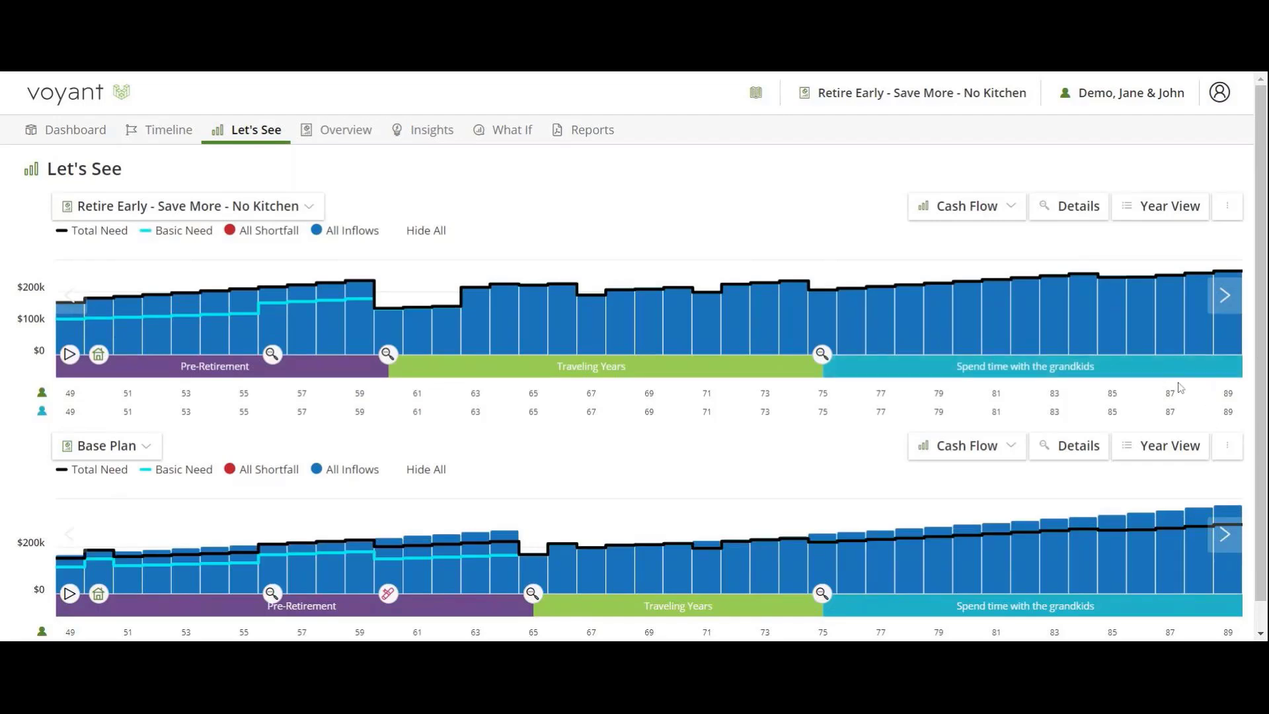
click(992, 207)
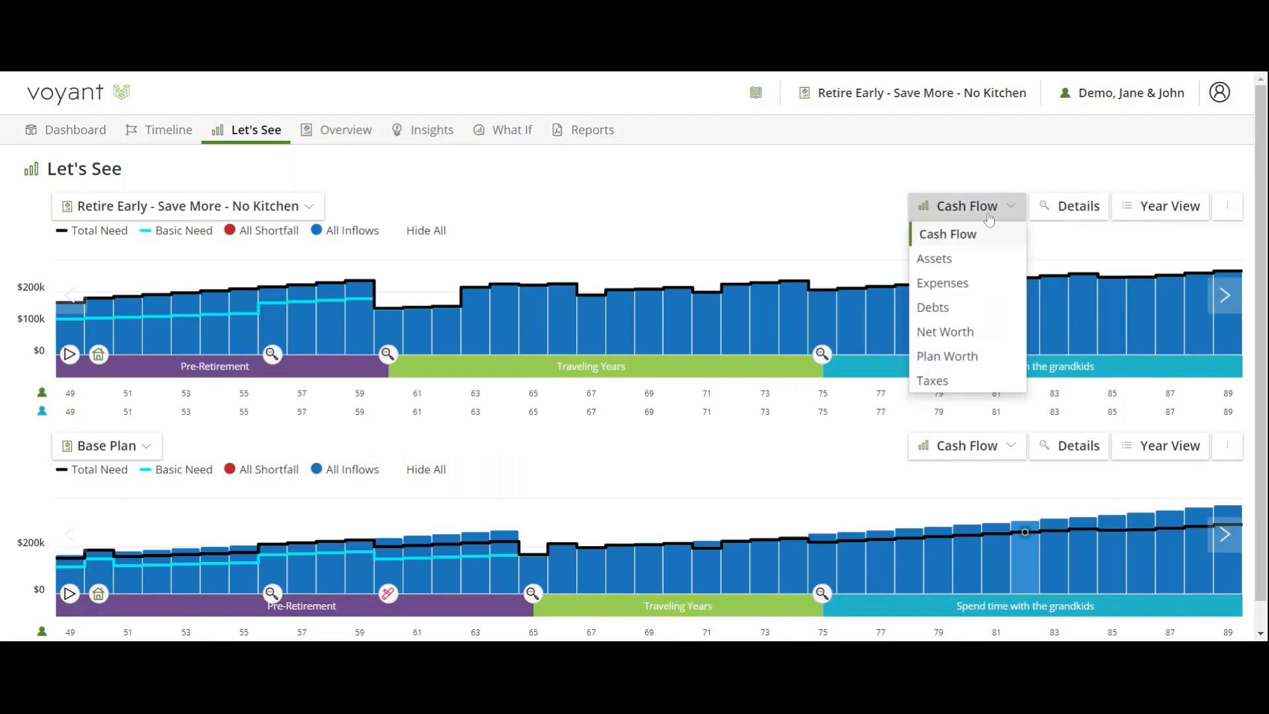
click(989, 265)
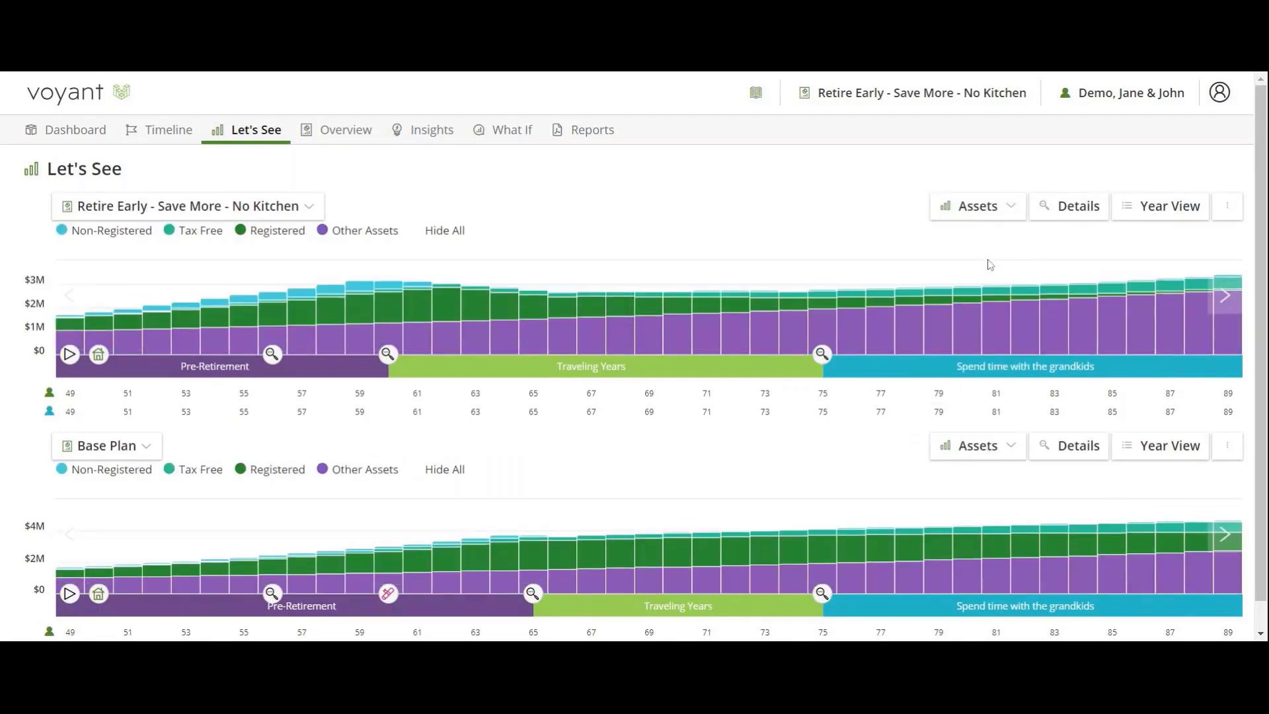
Hide Other Assets in both plans' Assets charts to compare the remaining asset categories.
mouse_move(1043, 286)
click(1227, 206)
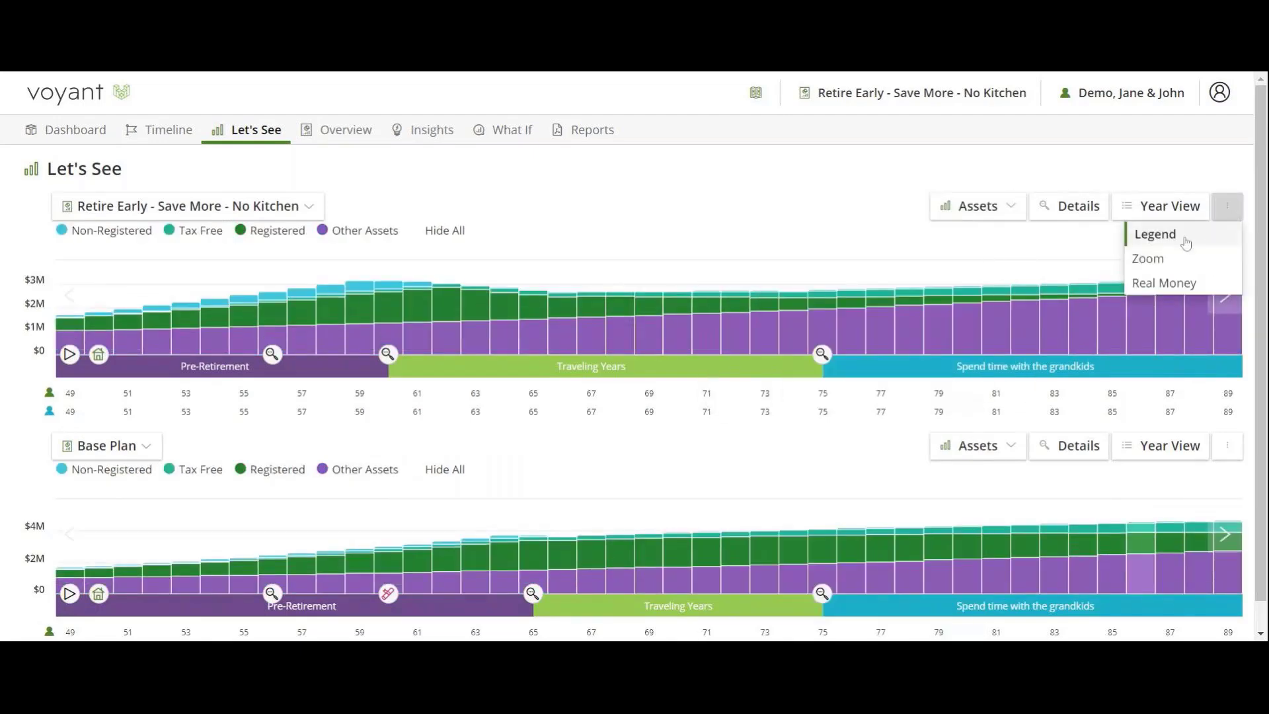
click(337, 230)
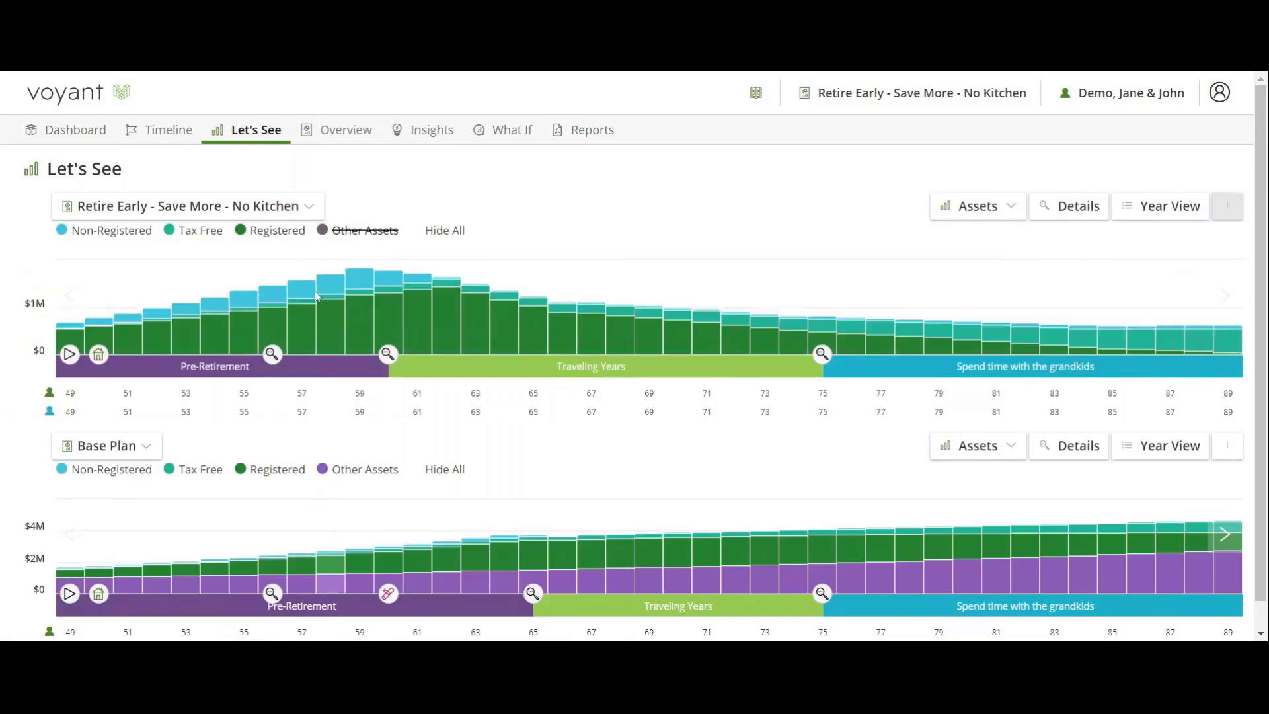
click(351, 471)
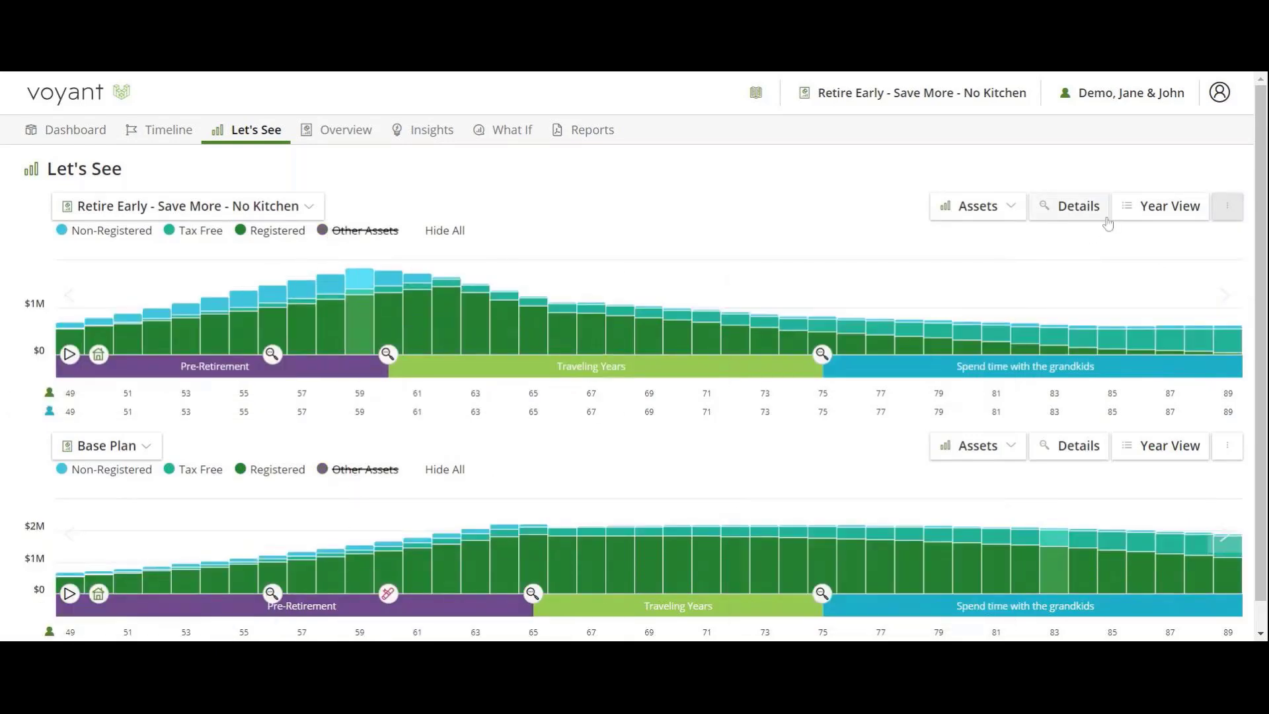
Switch both plans' Assets charts to detailed accounts and compare individual account balances year by year.
click(1084, 209)
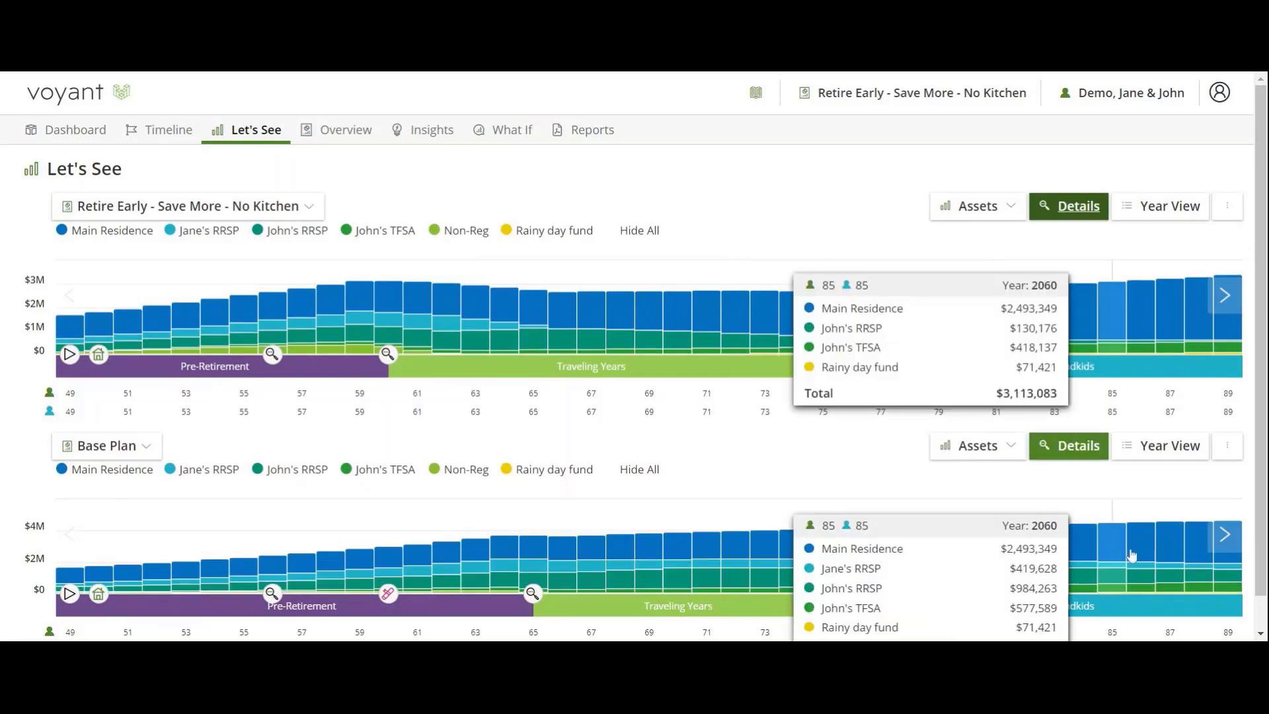
scroll(1216, 551, down, 1)
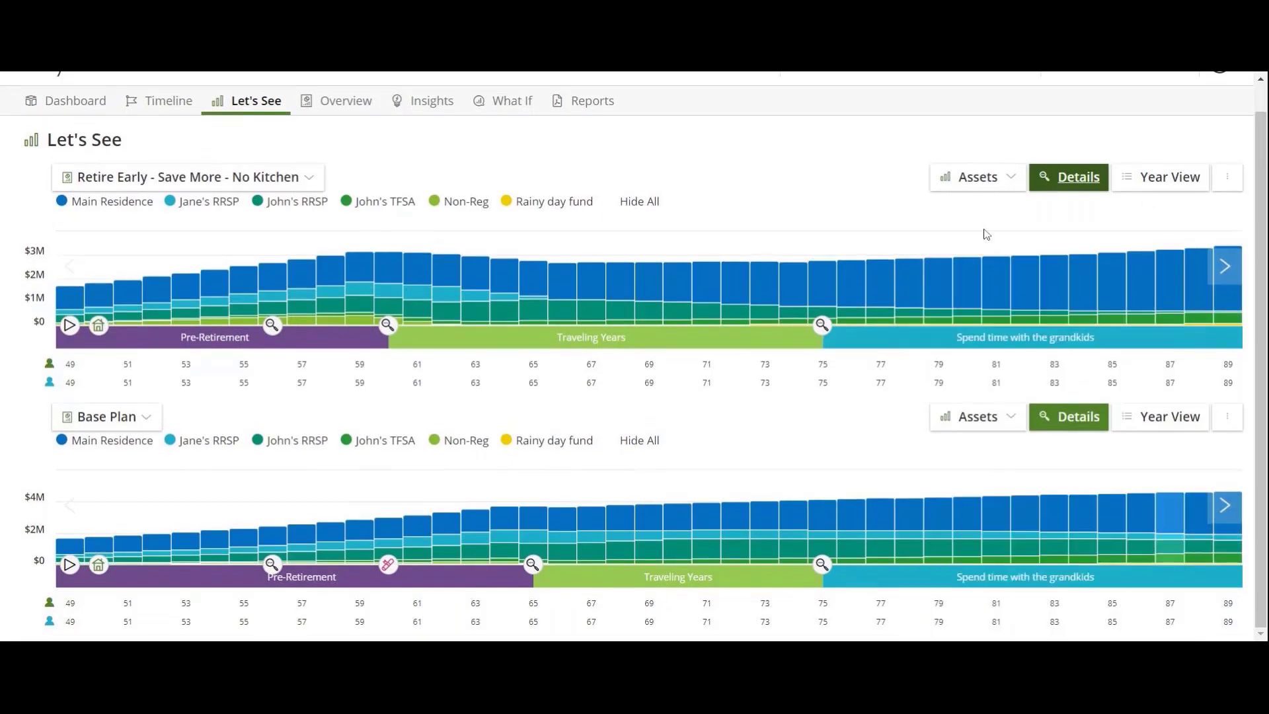
mouse_move(996, 268)
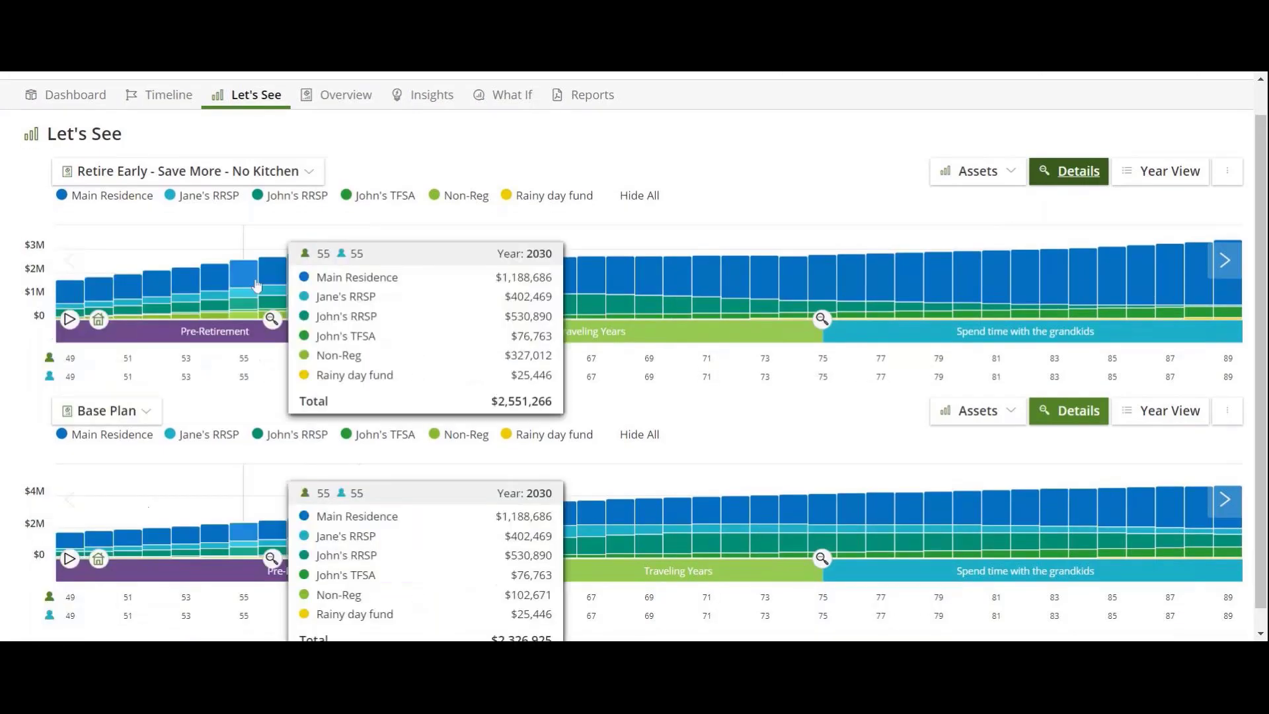
mouse_move(258, 330)
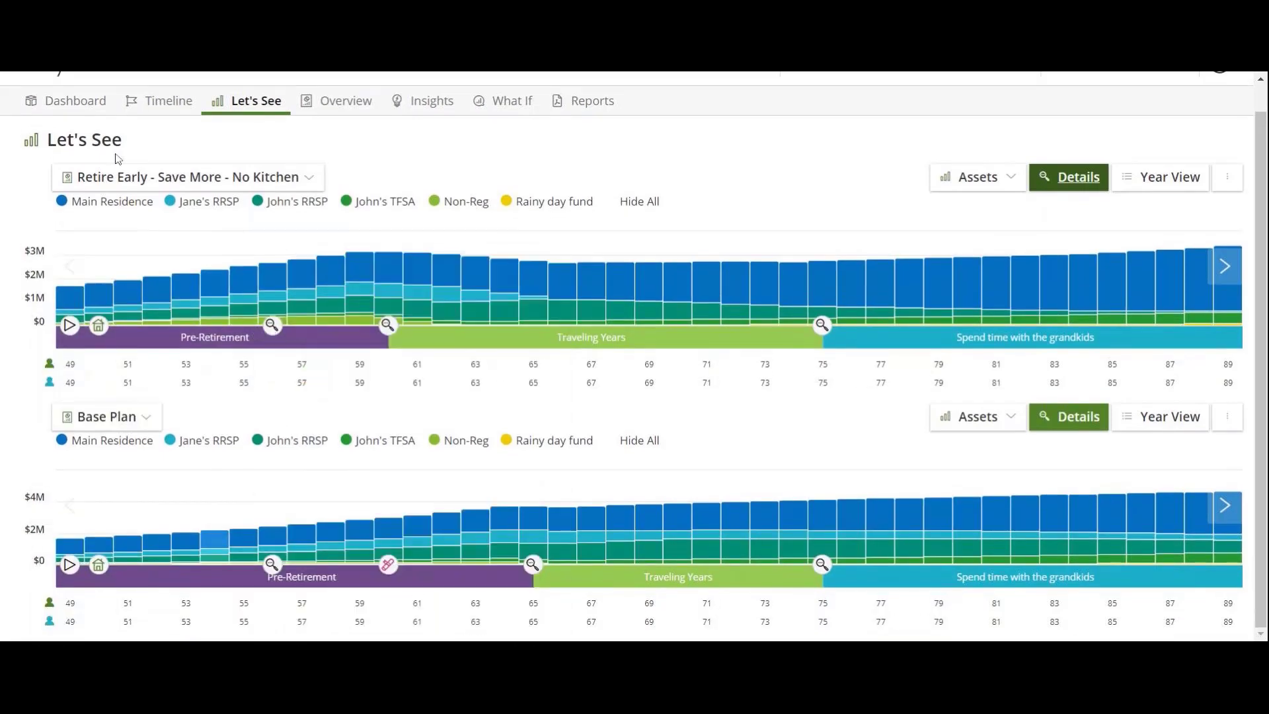
Review the Retire Early - Save More - No Kitchen plan's timeline, including goal progress and the events list.
click(147, 106)
scroll(185, 561, down, 3)
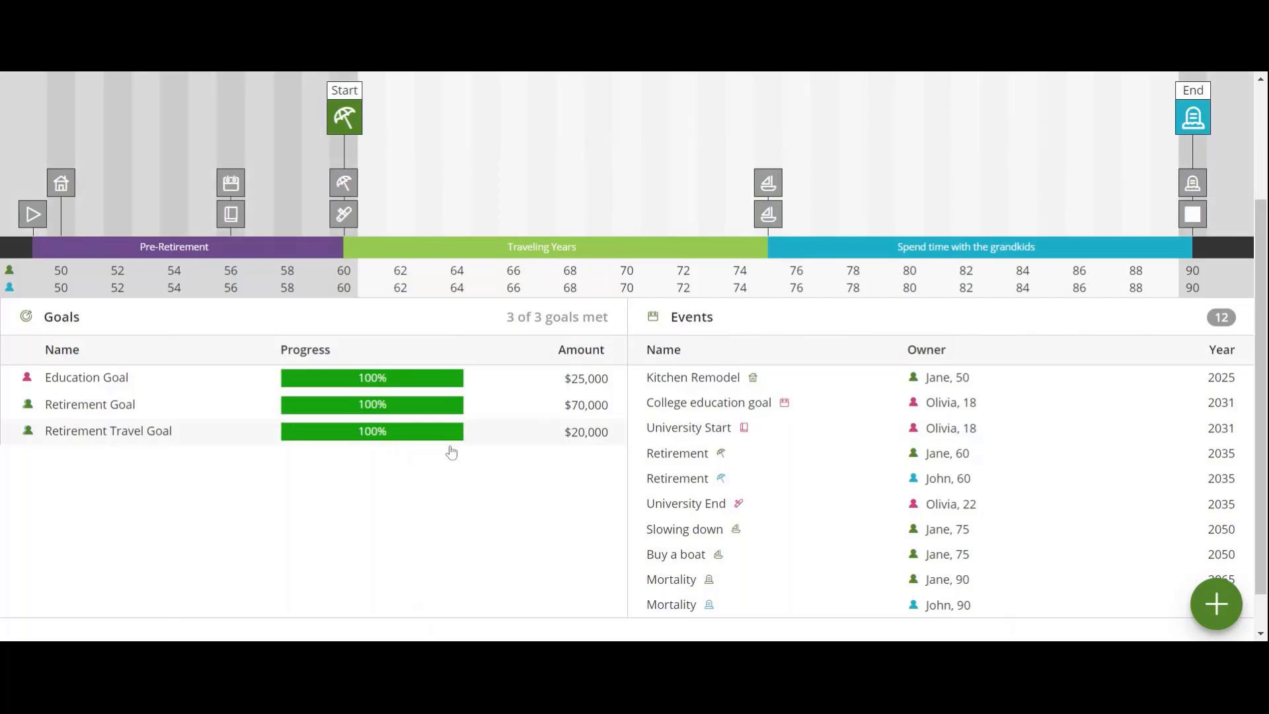
scroll(807, 565, up, 1)
scroll(807, 565, up, 3)
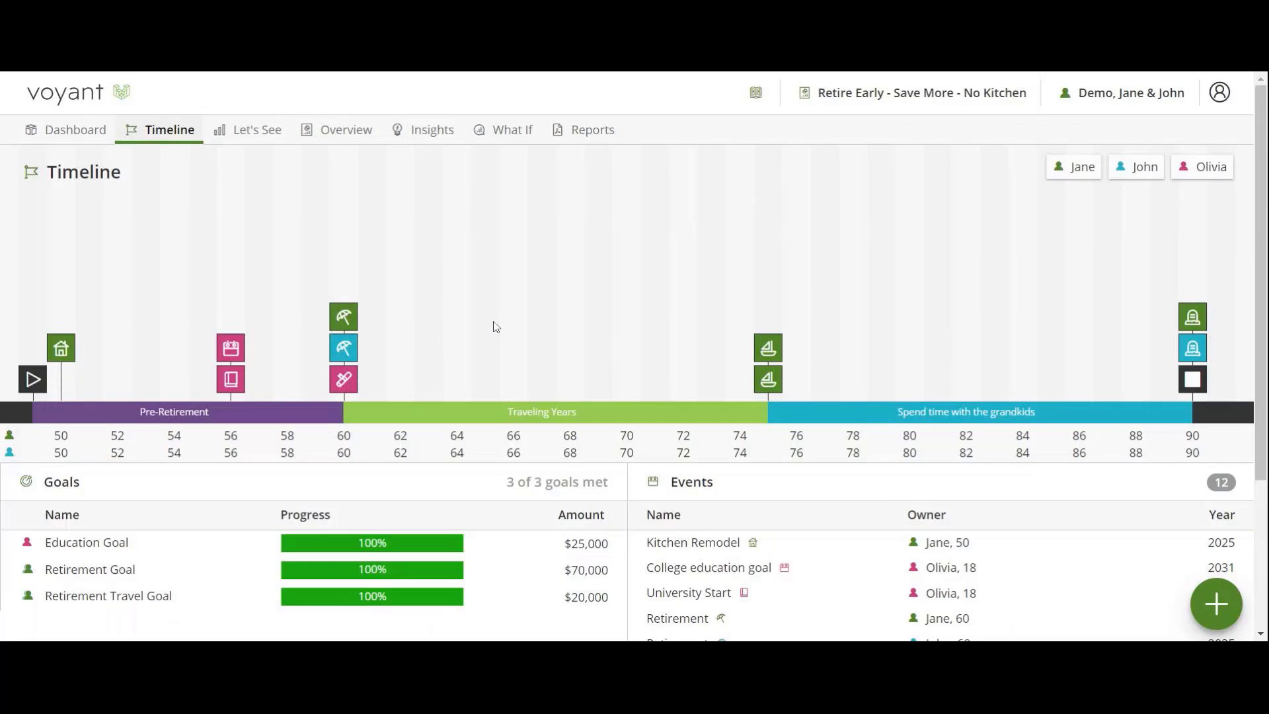
Generate a report for the Retire Early - Save More - No Kitchen plan using the Retirement set.
click(603, 135)
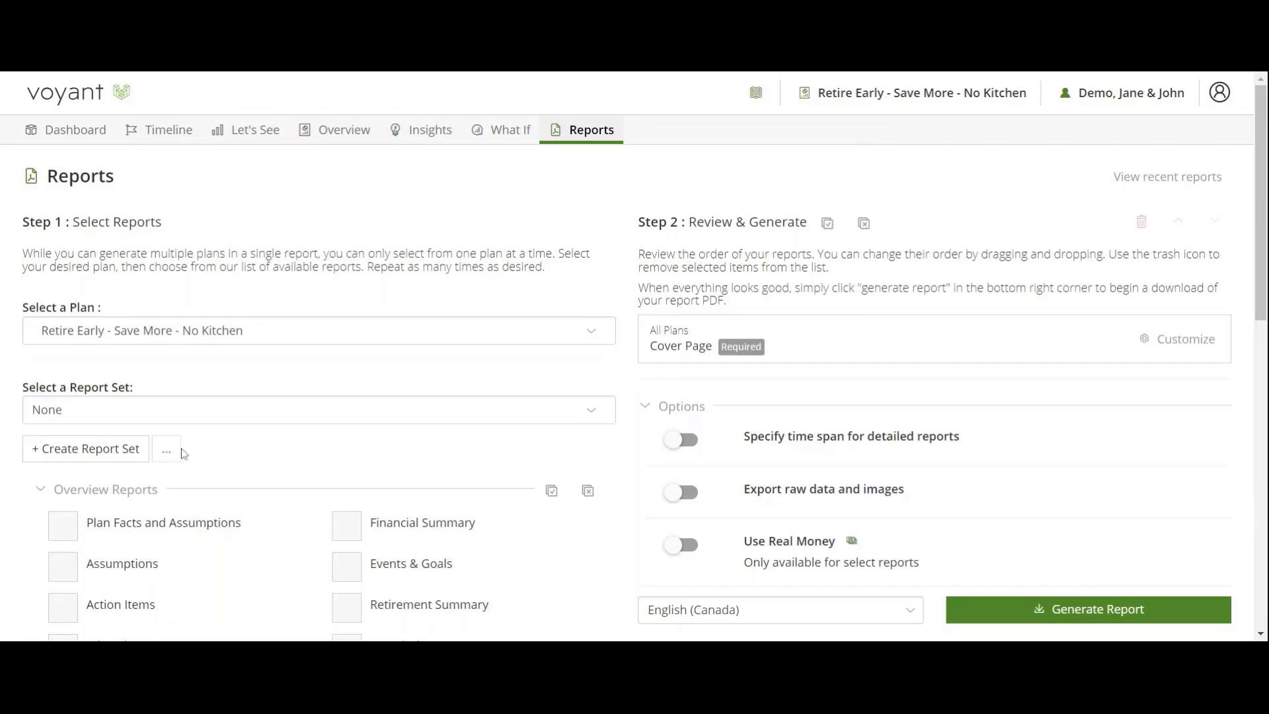
scroll(320, 416, down, 3)
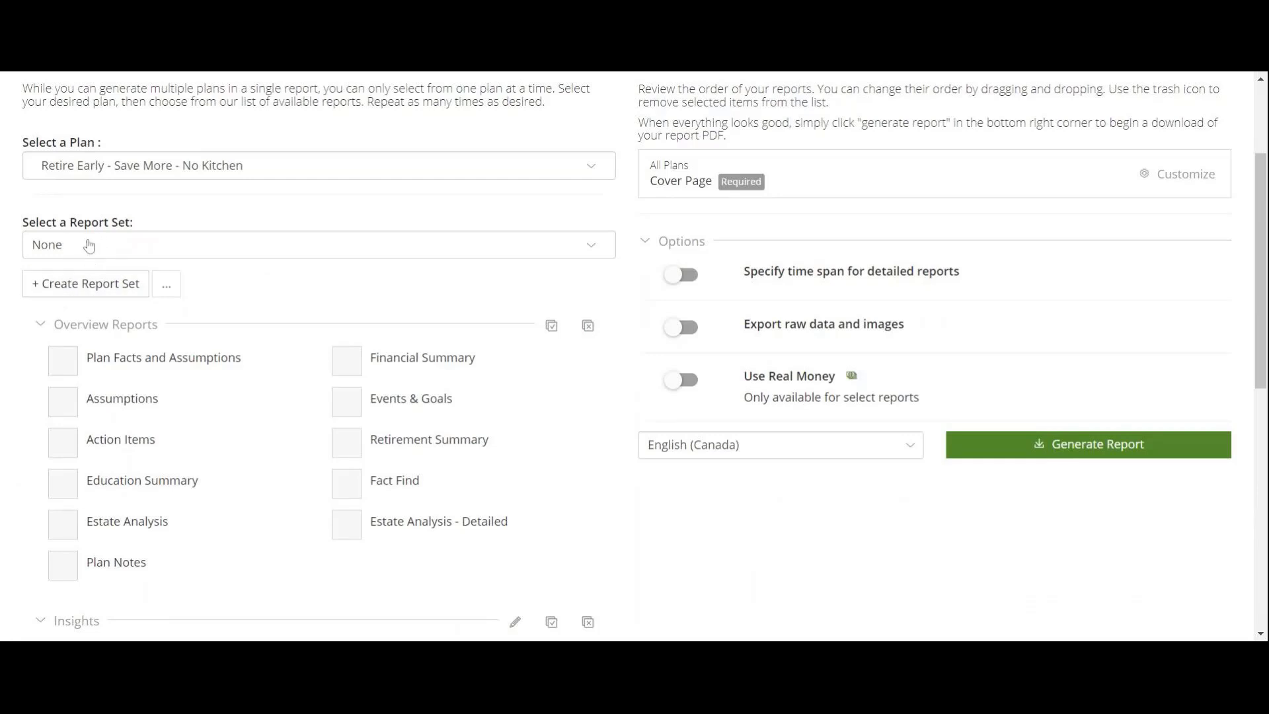
click(90, 246)
click(69, 279)
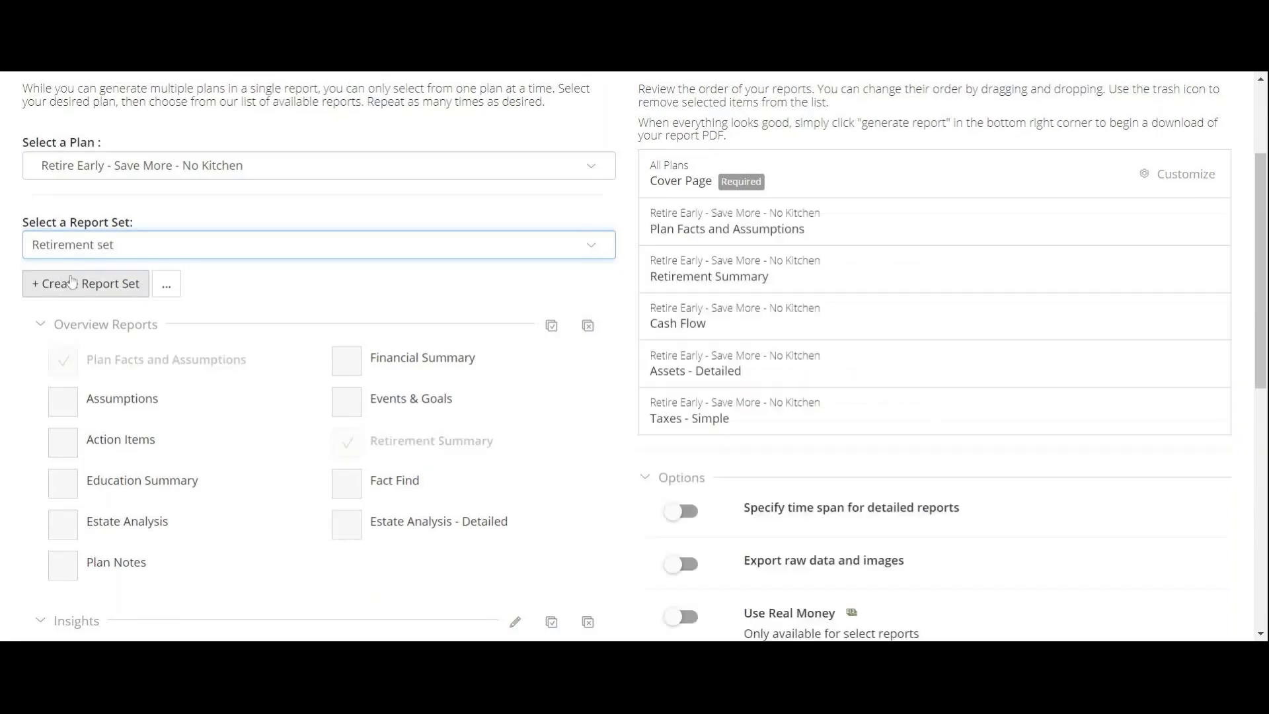
scroll(453, 278, down, 7)
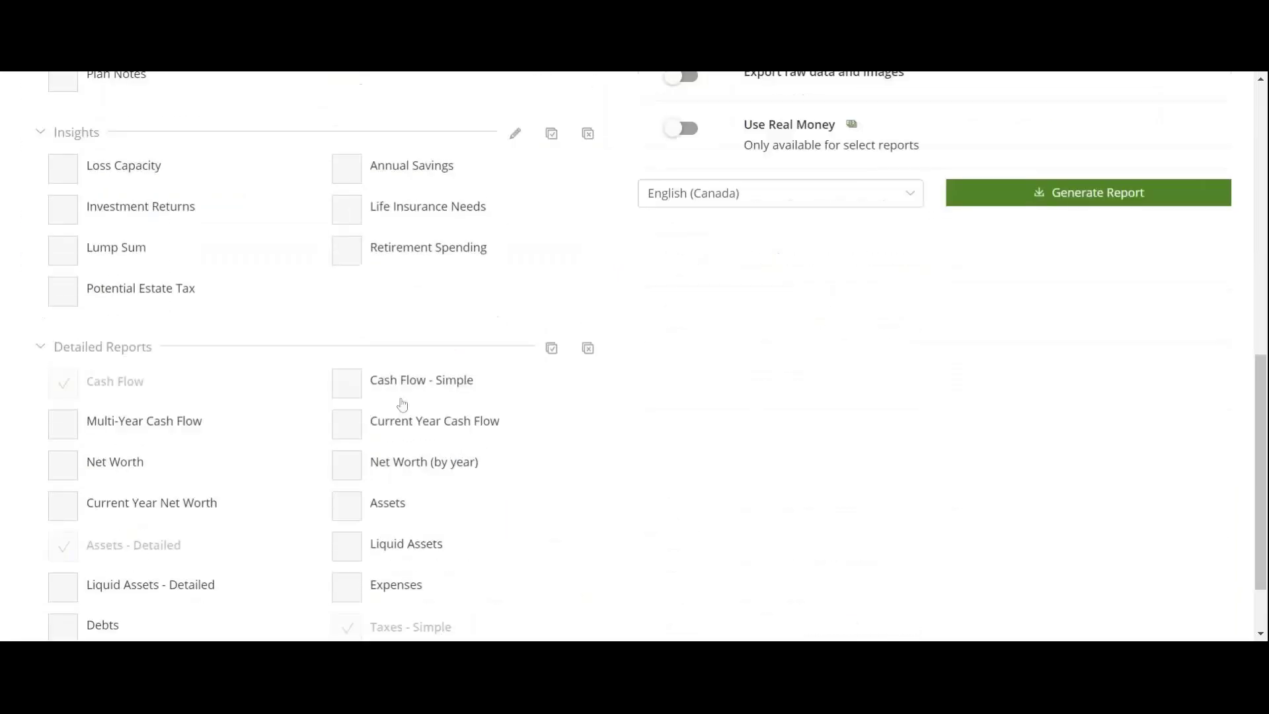
scroll(809, 515, up, 6)
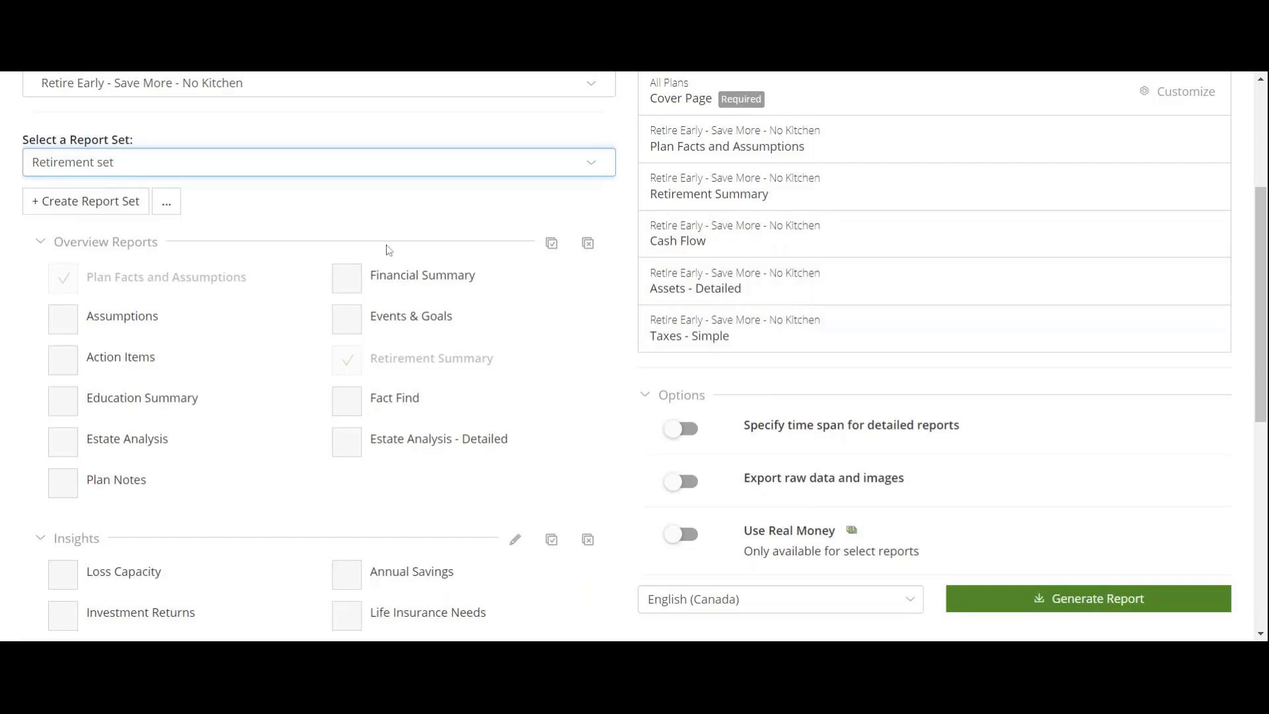
click(1065, 599)
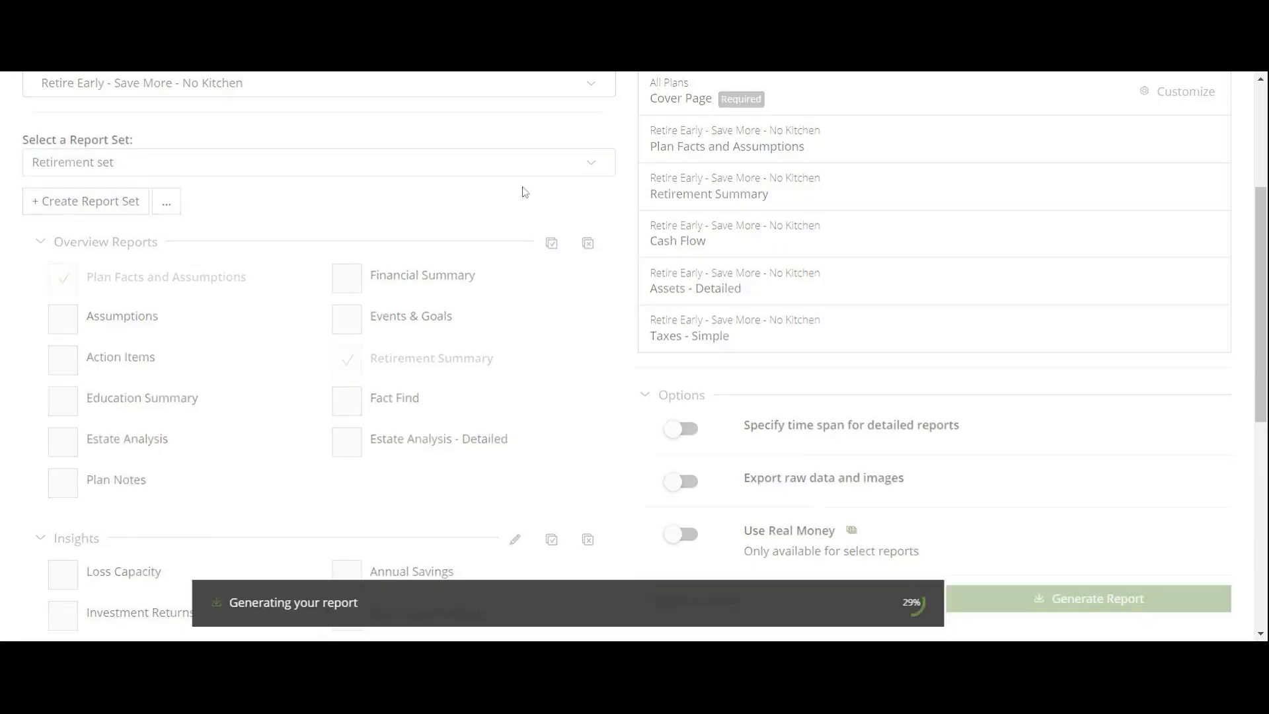
Start Update and Promote for the current Retire Early - Save More - No Kitchen plan in Manage Plans.
scroll(755, 329, up, 4)
scroll(728, 368, down, 3)
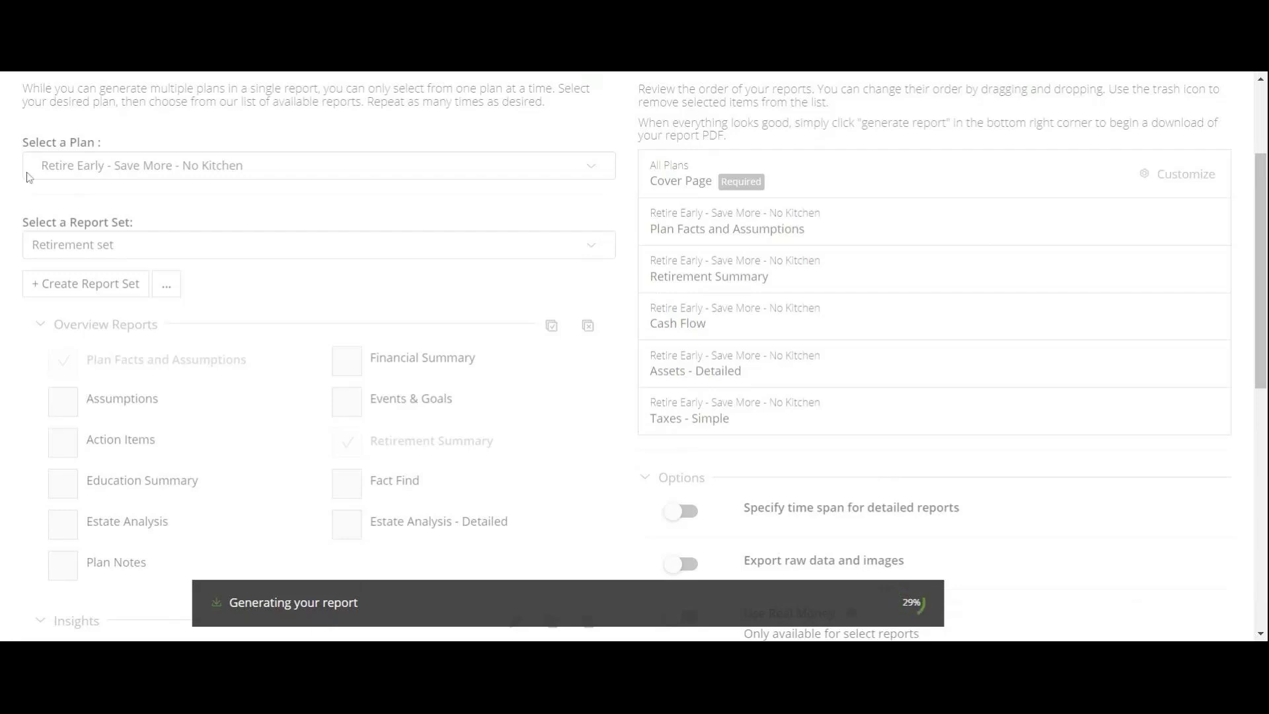
scroll(317, 396, up, 3)
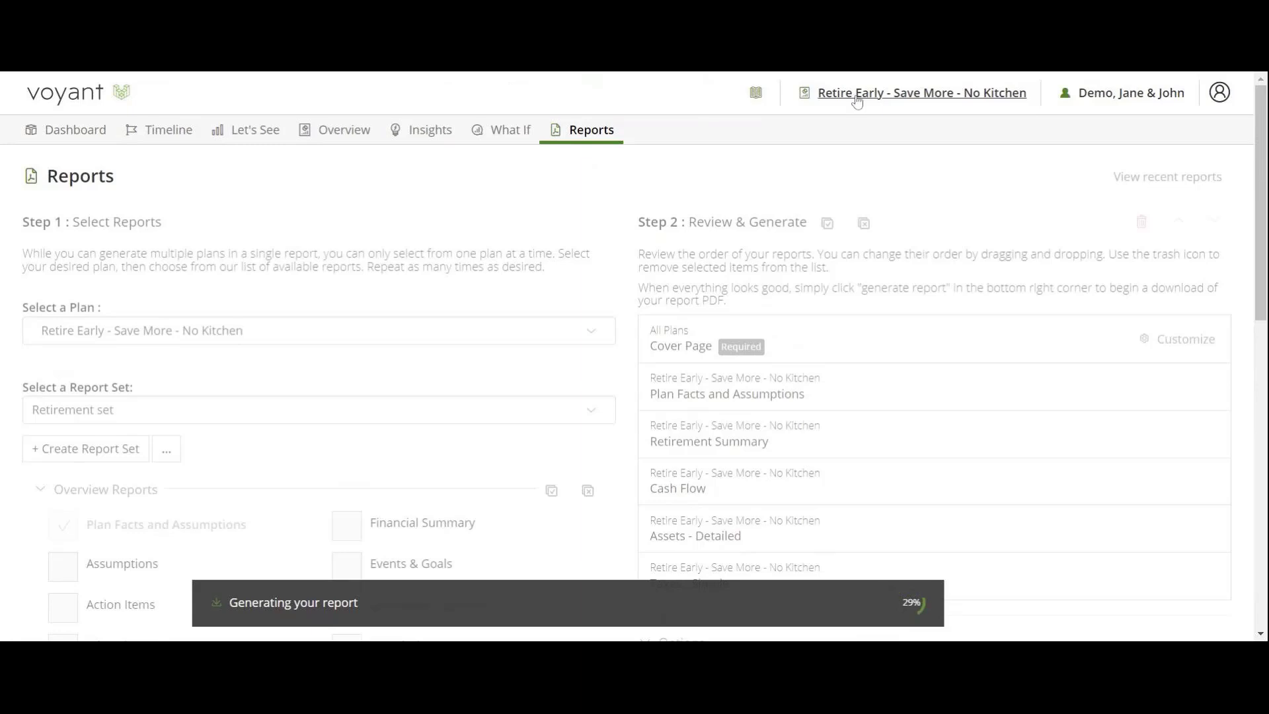
click(934, 104)
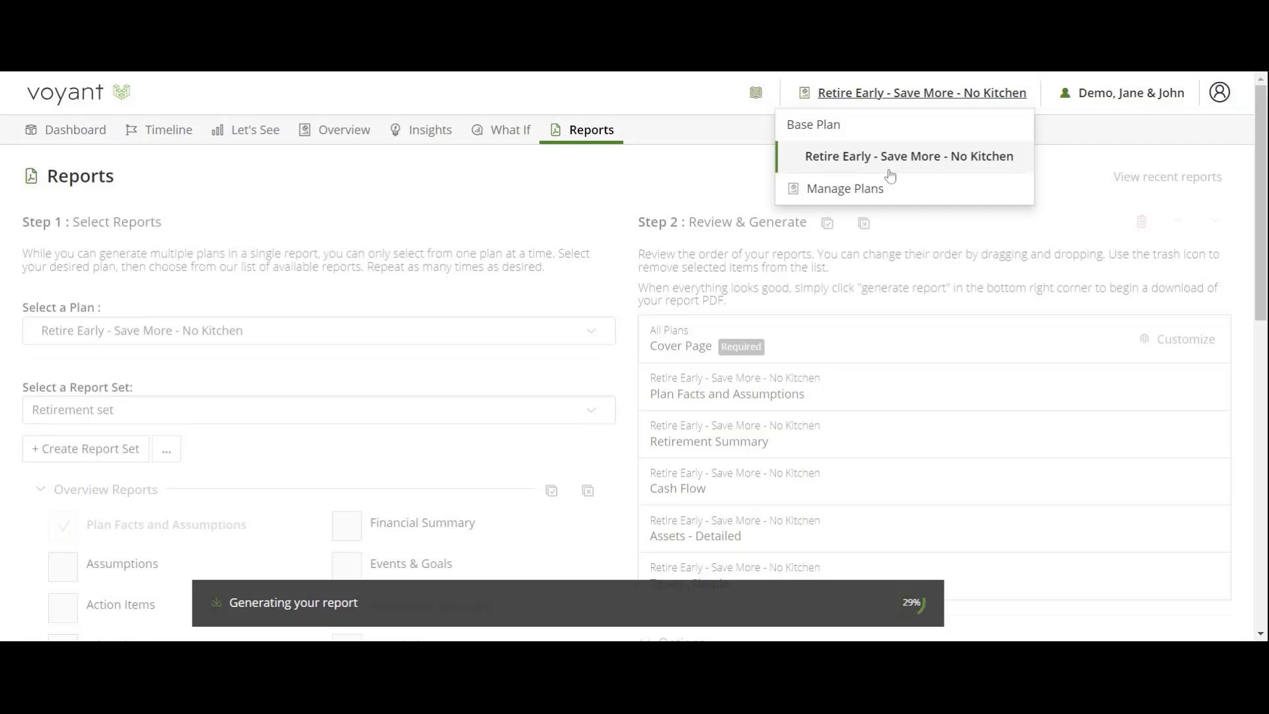
click(859, 190)
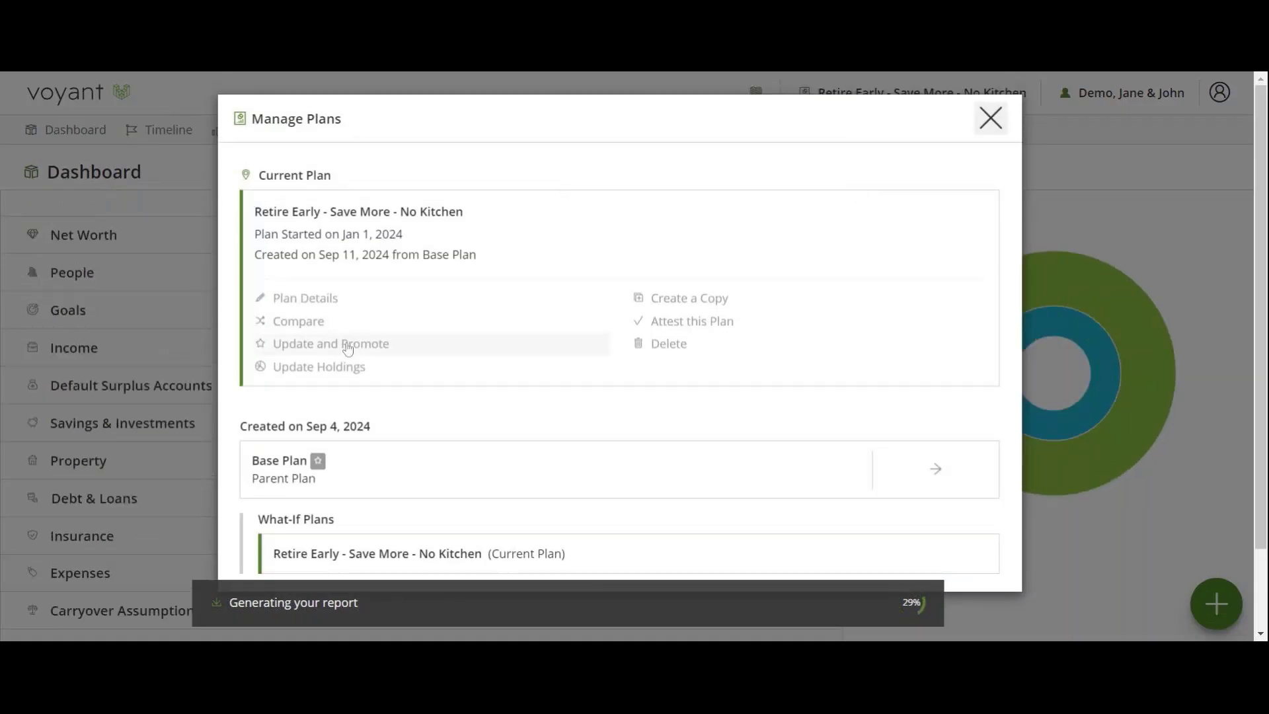
click(349, 344)
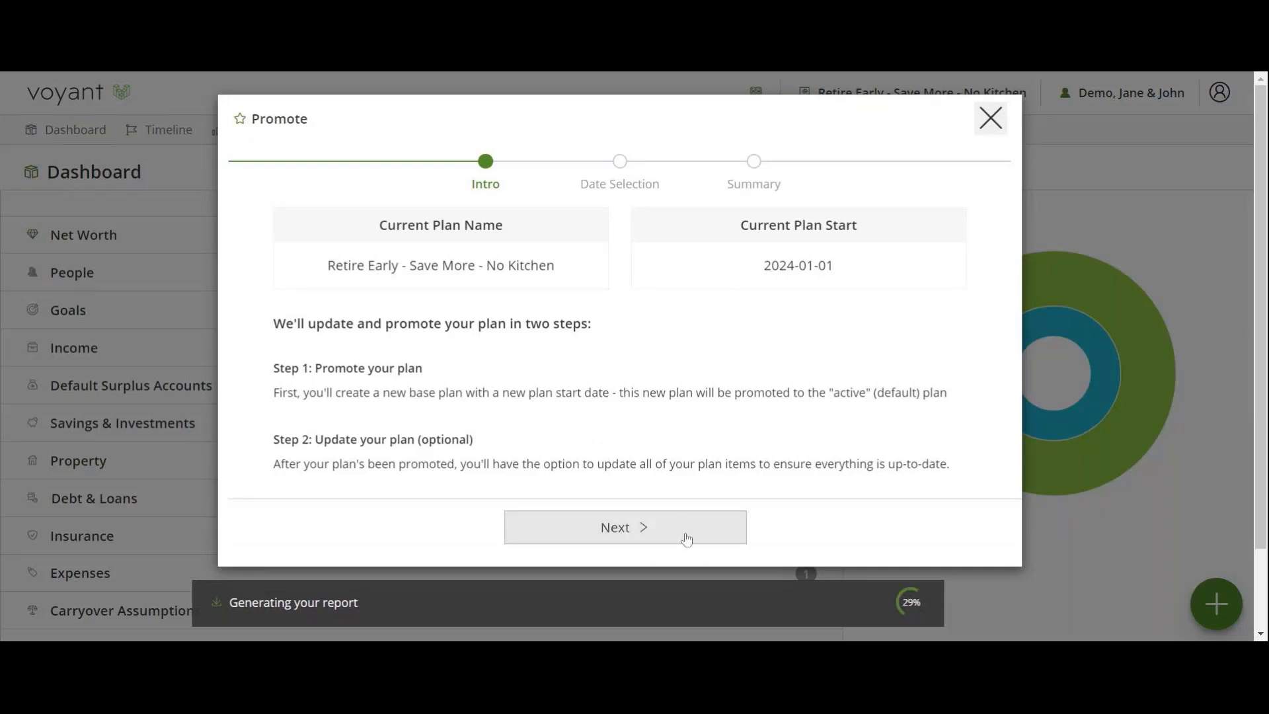
Try the manual date entry method, set it back to Use Today's Date, and promote the plan.
click(598, 533)
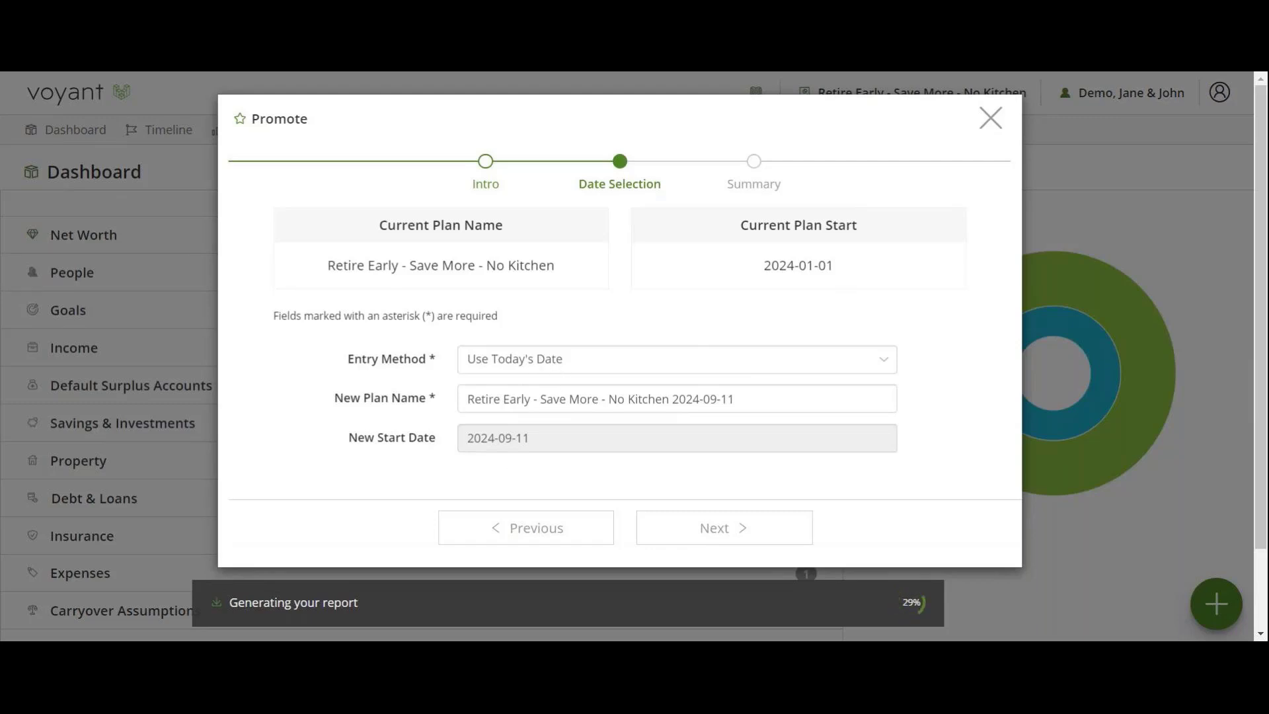
click(547, 368)
click(544, 400)
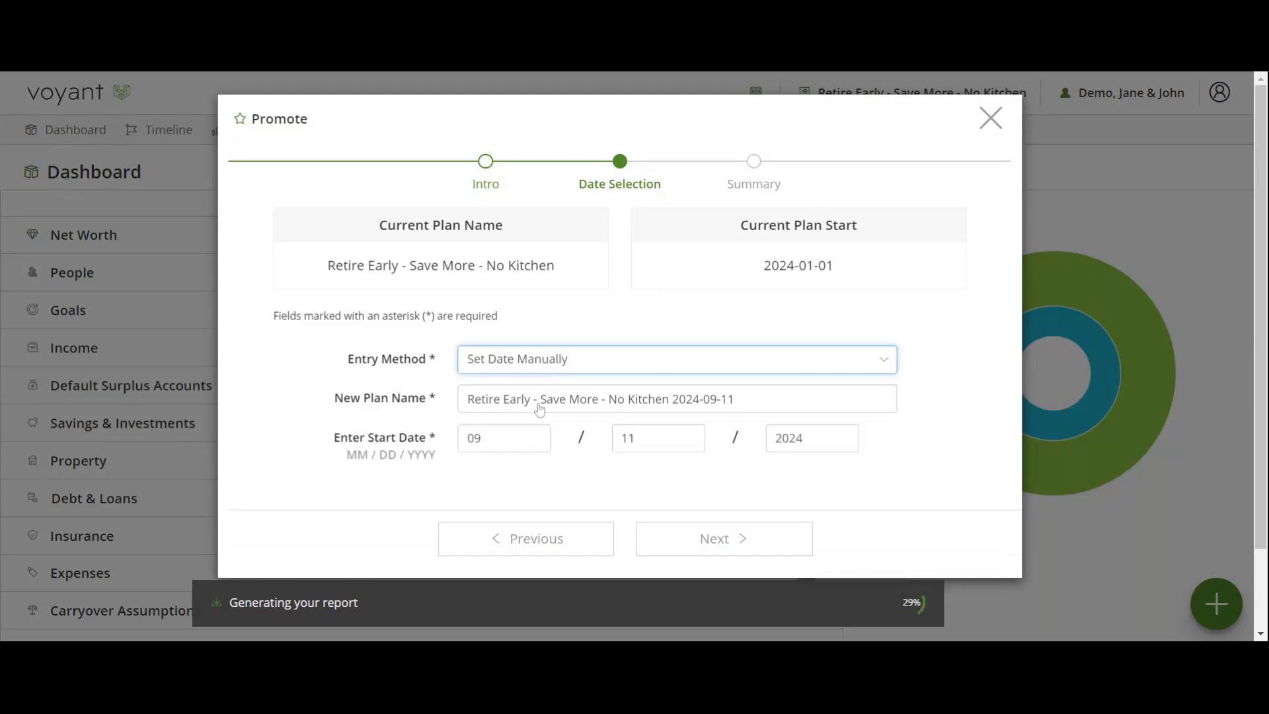
click(548, 382)
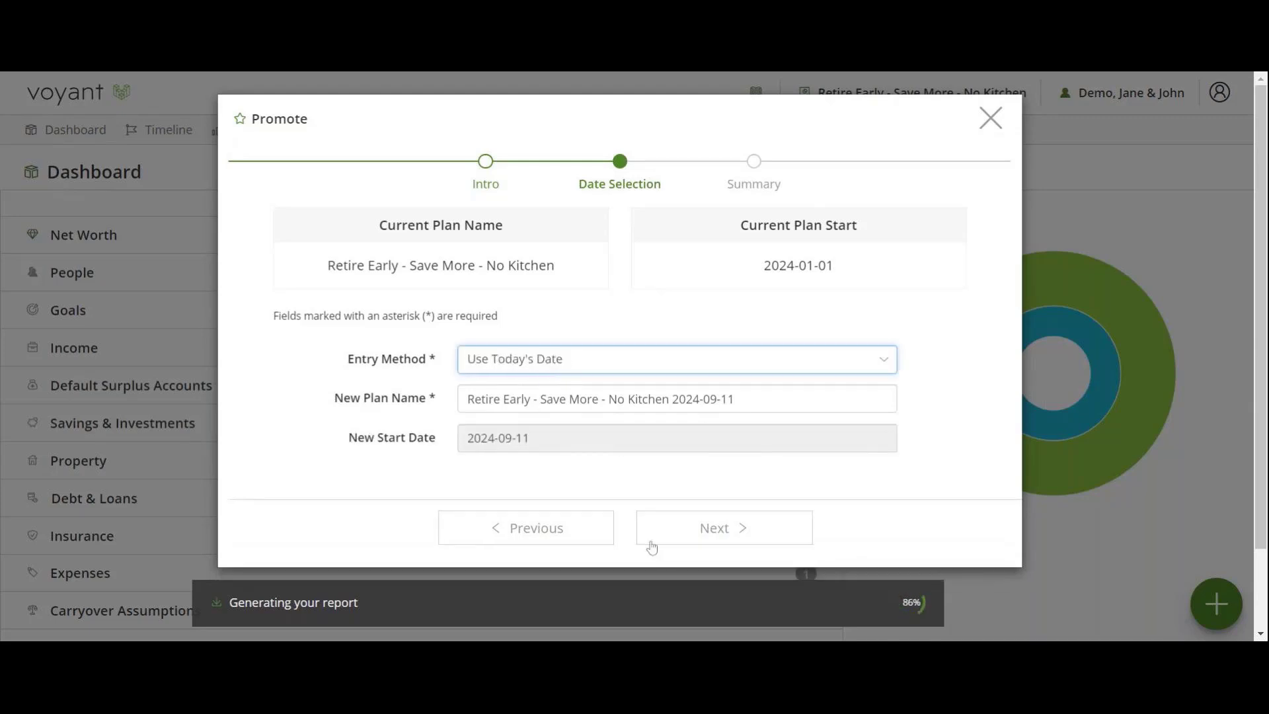
click(712, 550)
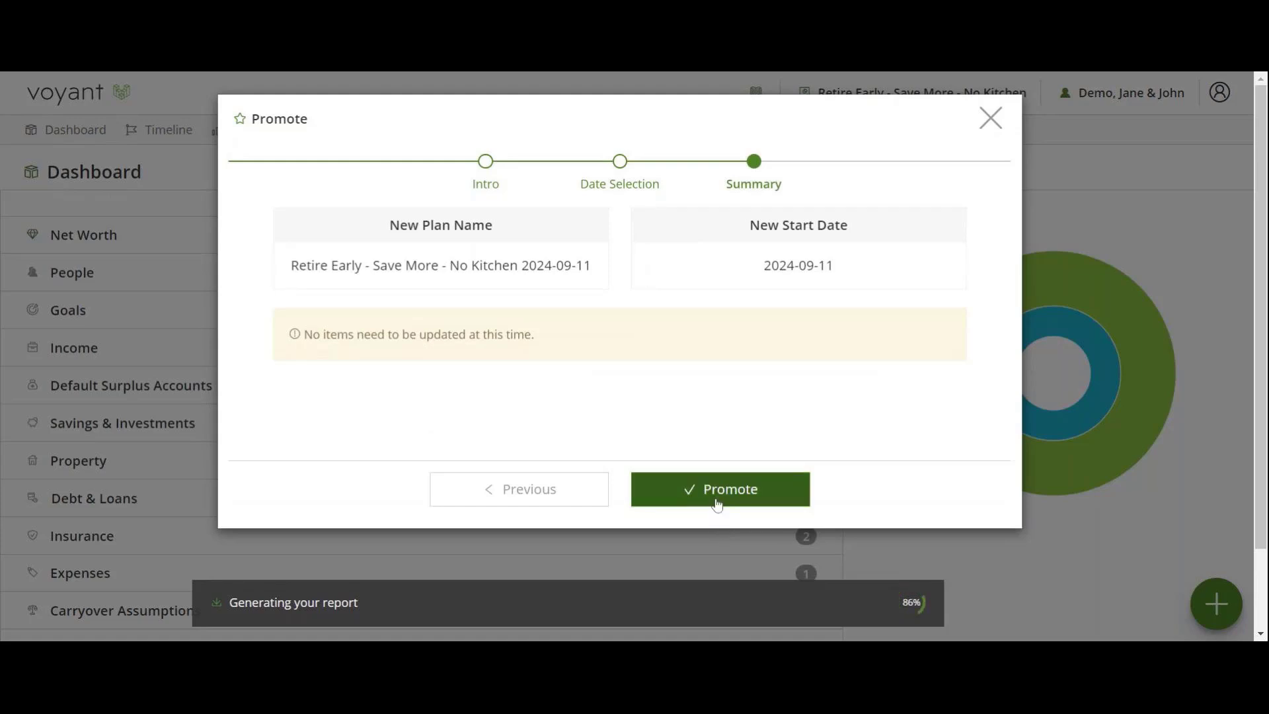
click(718, 501)
Try to go through the optional plan item updates for the promoted plan.
click(654, 518)
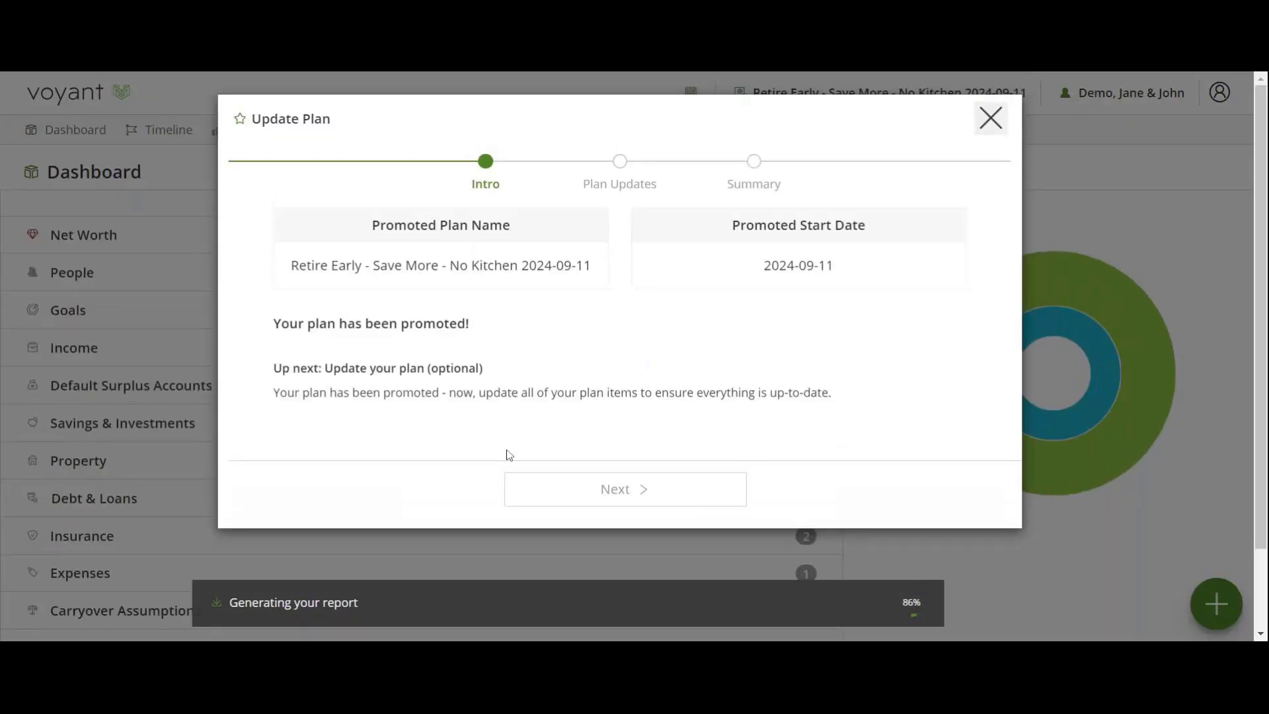
click(636, 496)
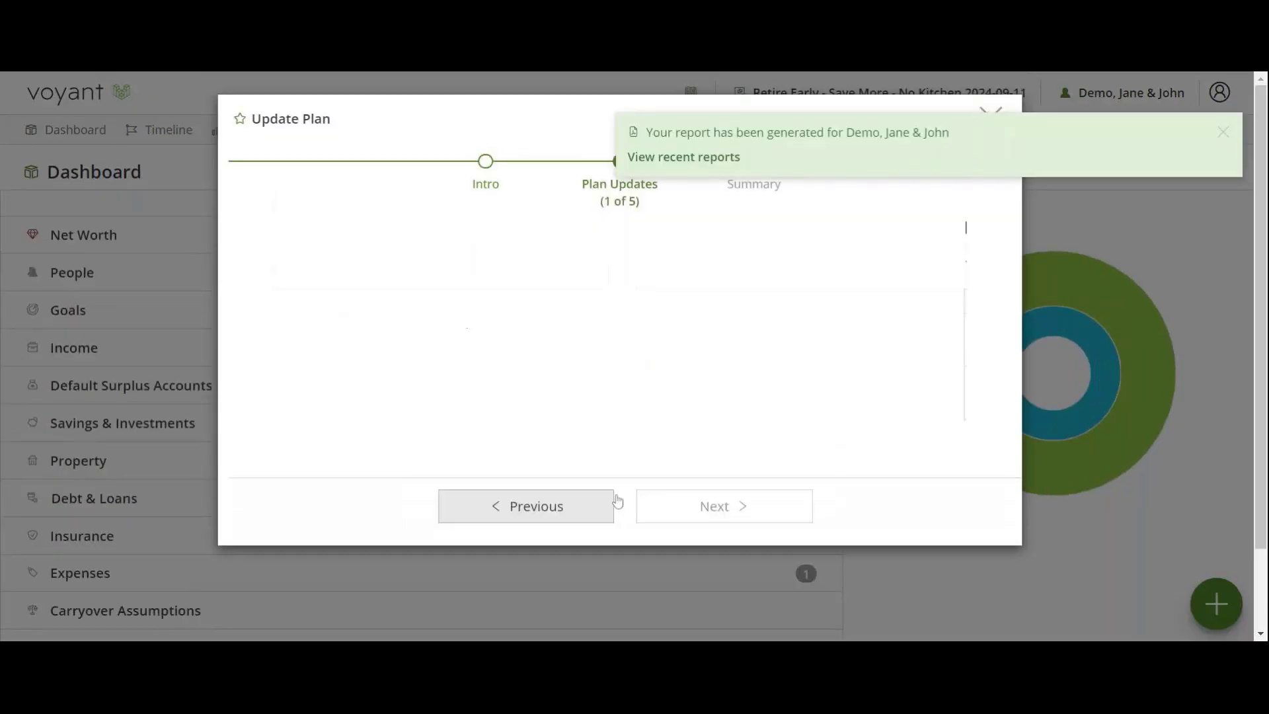
click(714, 510)
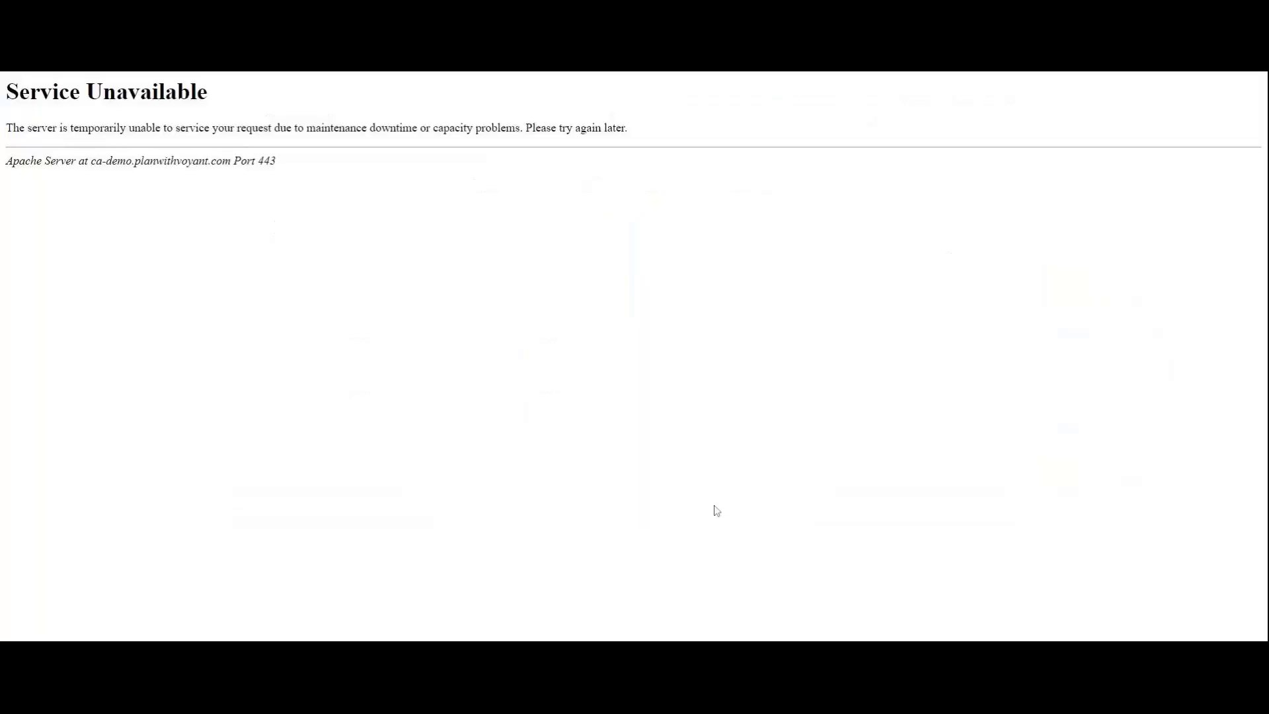